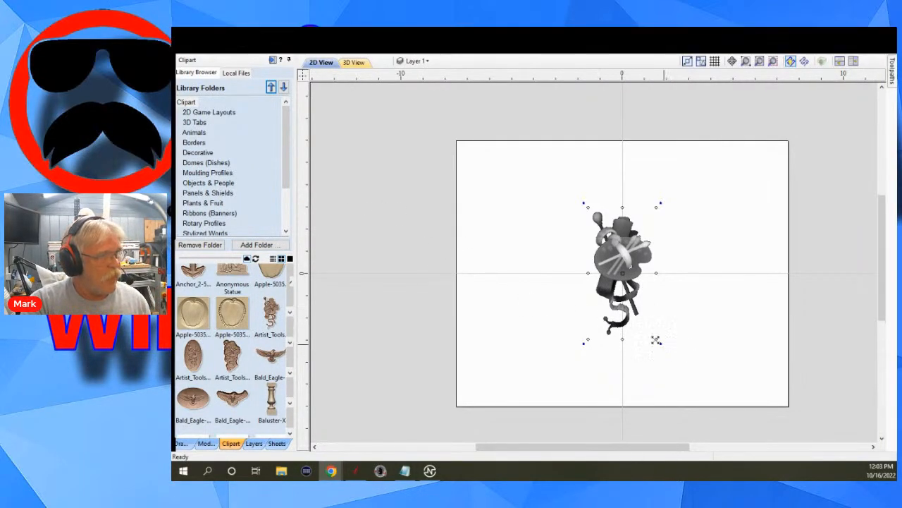
Switch to the 3D view and scale the artist tools clipart component slightly larger by its corner handle.
left_click(354, 62)
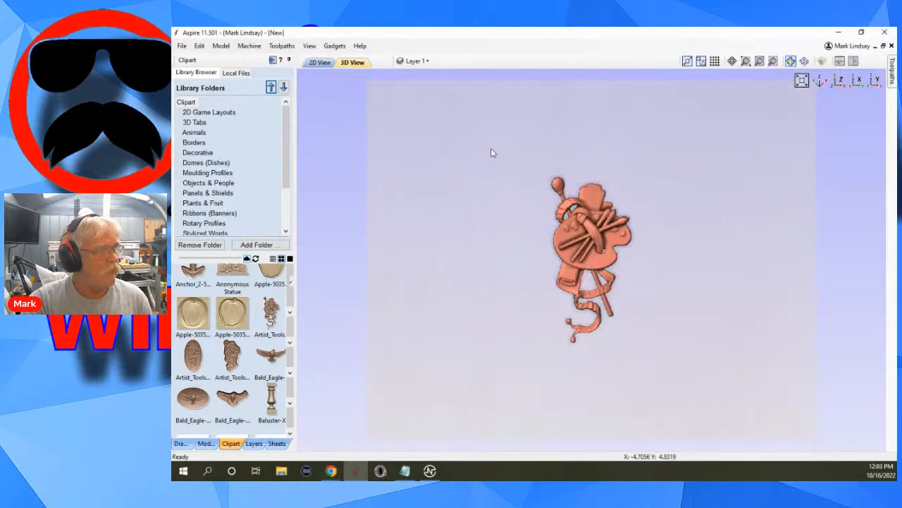
left_click(591, 244)
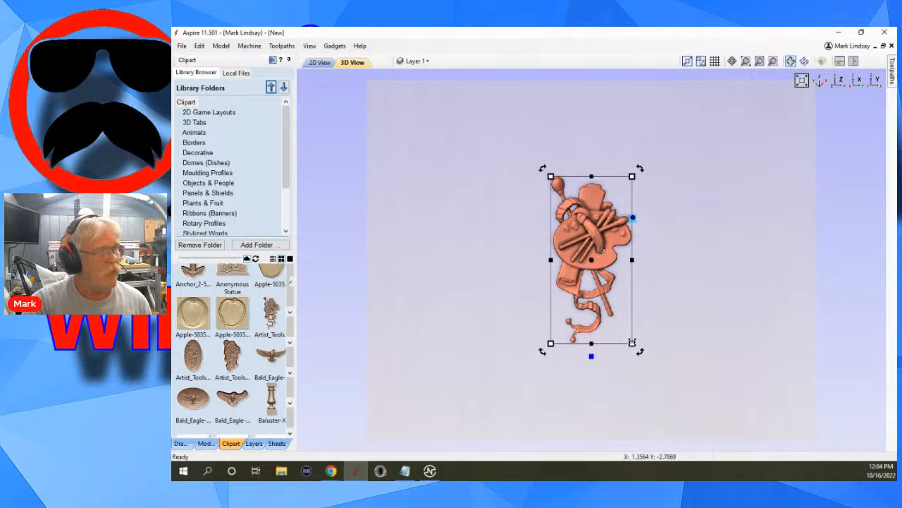
mouse_move(632, 342)
left_mouse_down()
mouse_move(646, 355)
mouse_move(647, 342)
left_mouse_up()
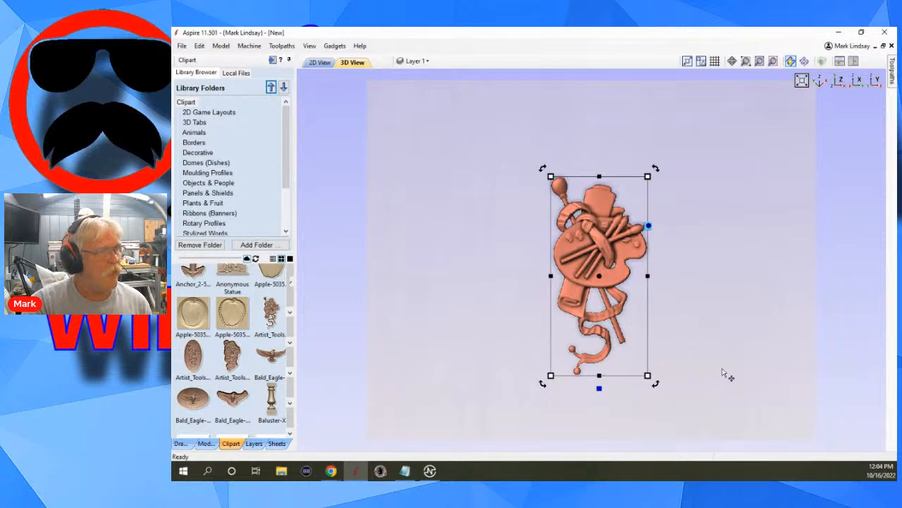
left_click(724, 387)
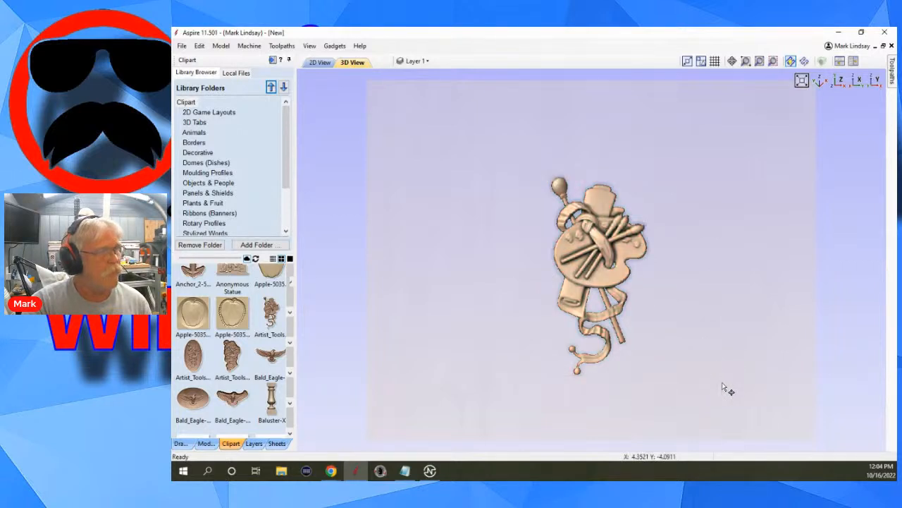
Reselect the clipart component in an orbited view and adjust its height with the component's height handle.
left_click_drag(723, 387, 654, 298)
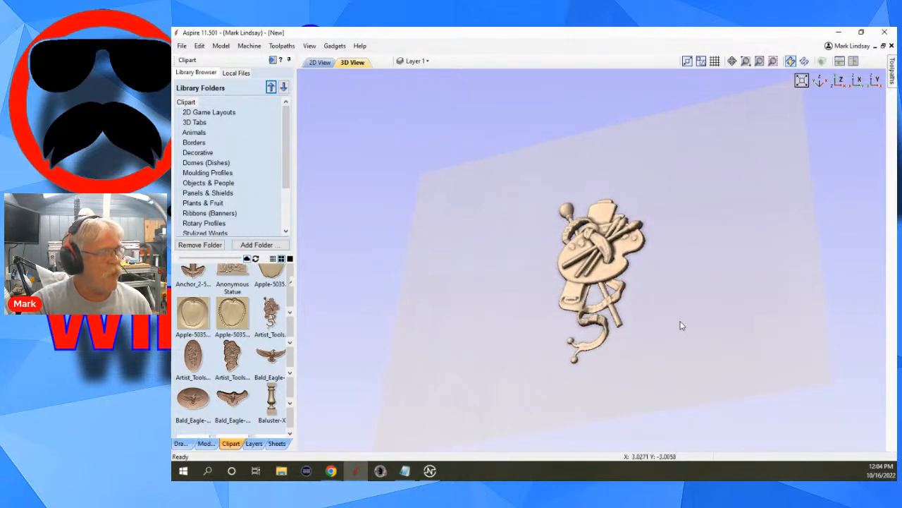
left_click(592, 275)
key("Escape")
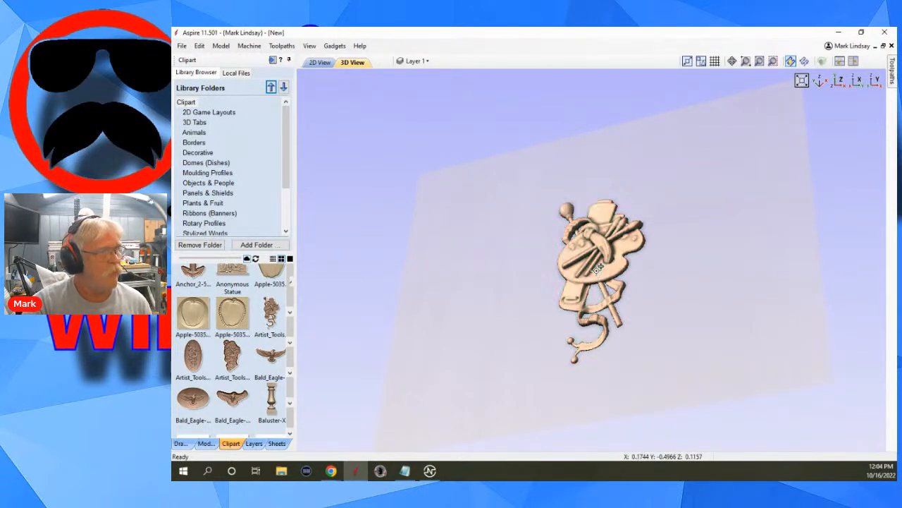
left_click(598, 275)
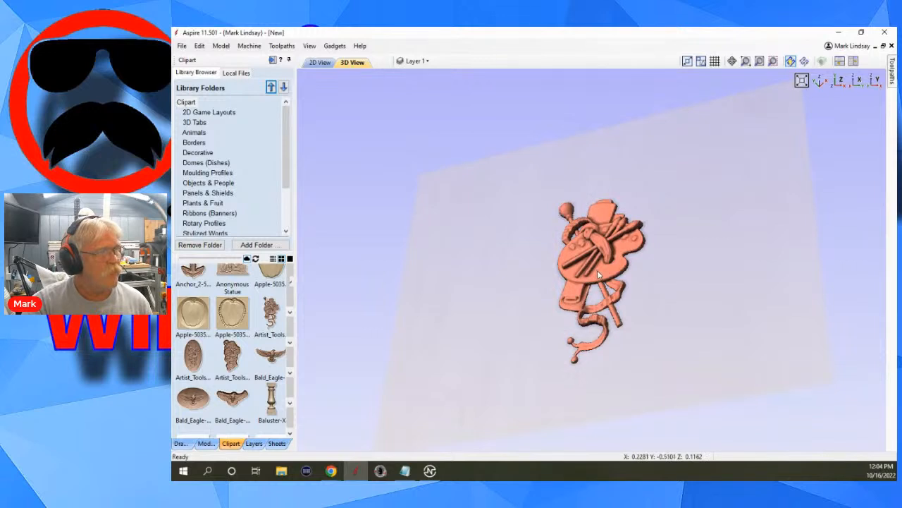
left_click(598, 271)
left_click(598, 271)
left_click(597, 269)
left_click(597, 269)
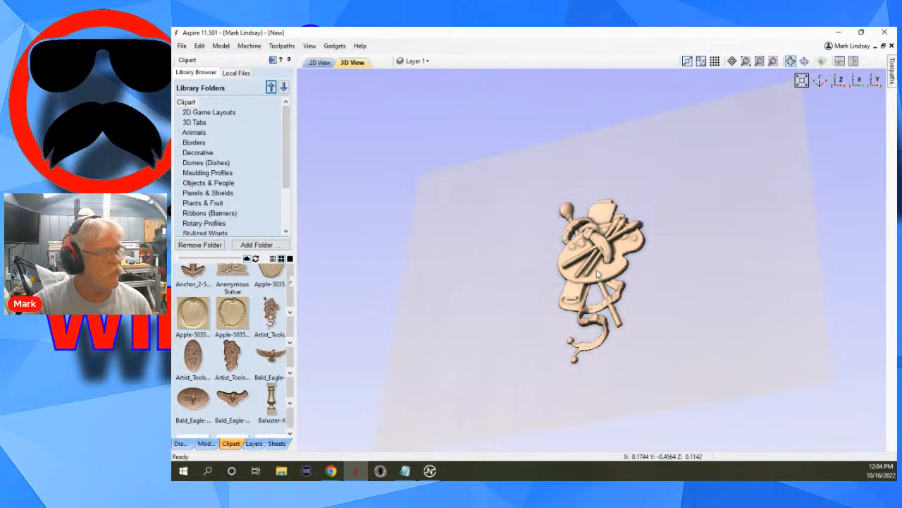
left_click(597, 270)
left_click(596, 269)
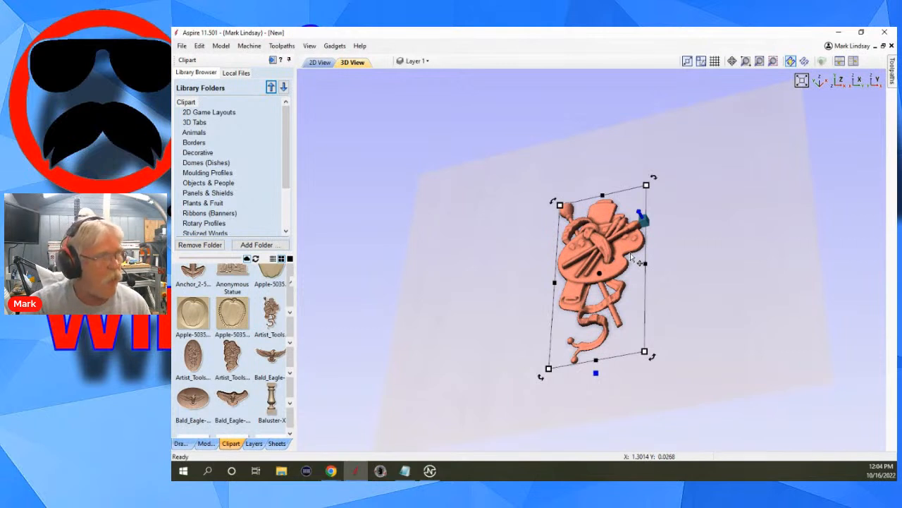
scroll(633, 258, "up", 2)
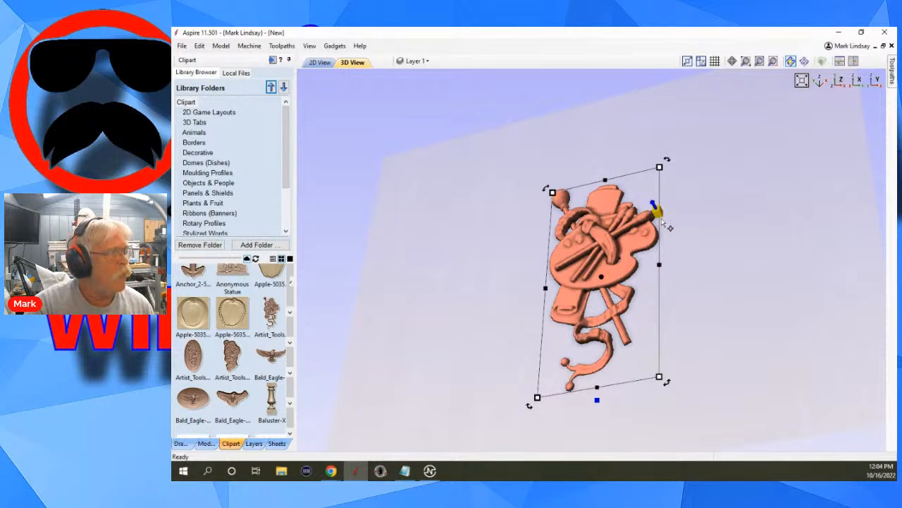
left_click(206, 443)
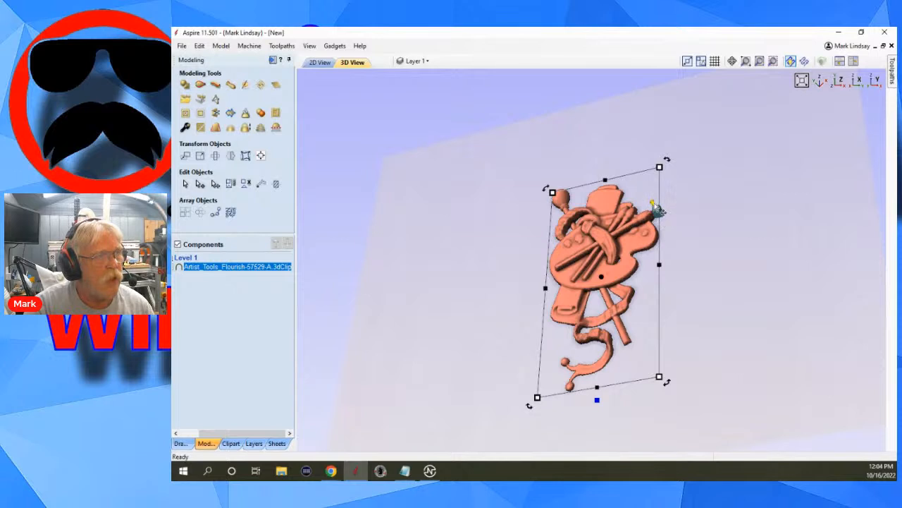
left_click_drag(653, 203, 651, 201)
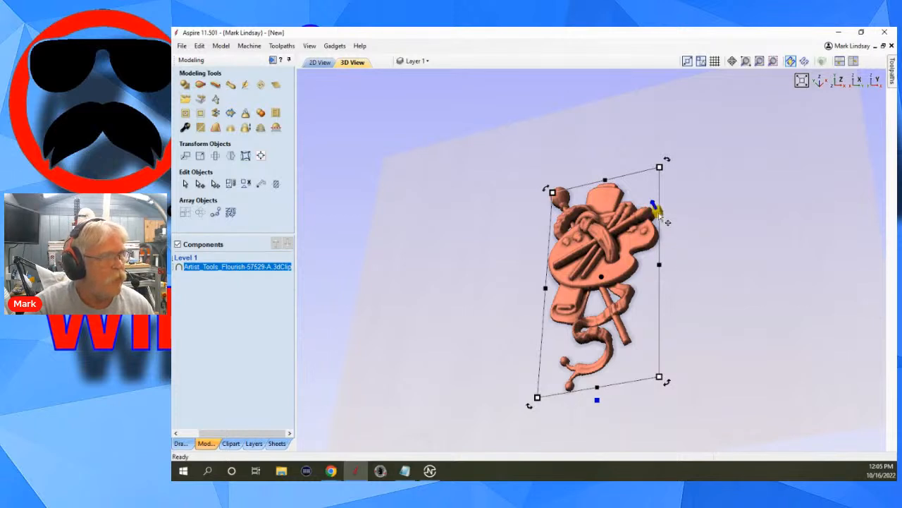
left_click_drag(656, 206, 658, 211)
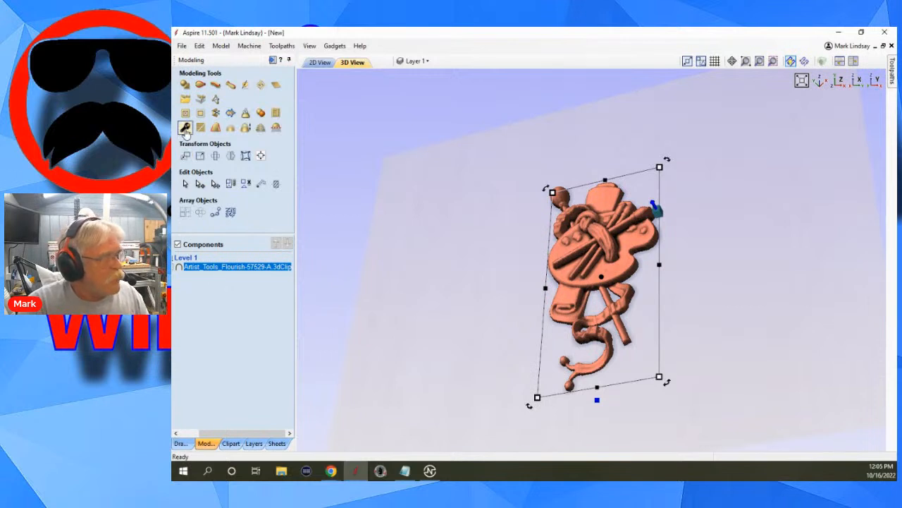
Set the job's modeling resolution to Very High (7 x Slower) in Job Setup.
left_click(181, 443)
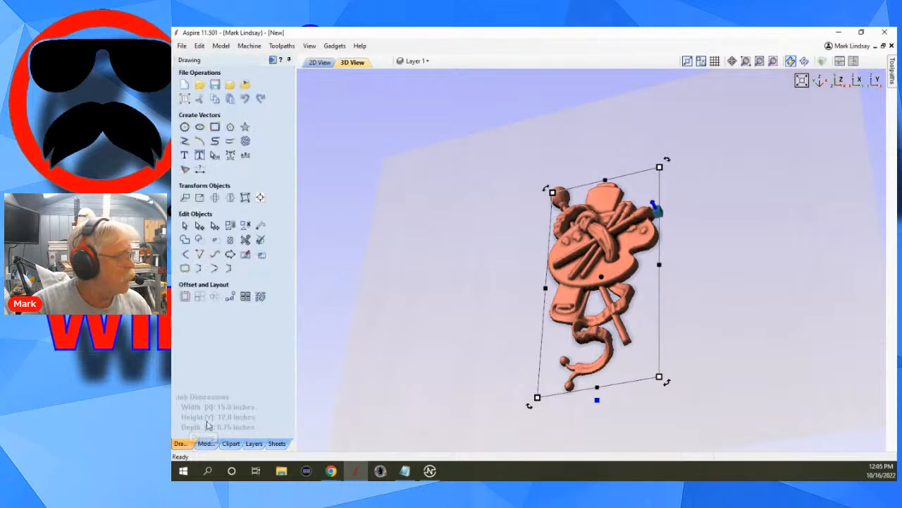
left_click(183, 99)
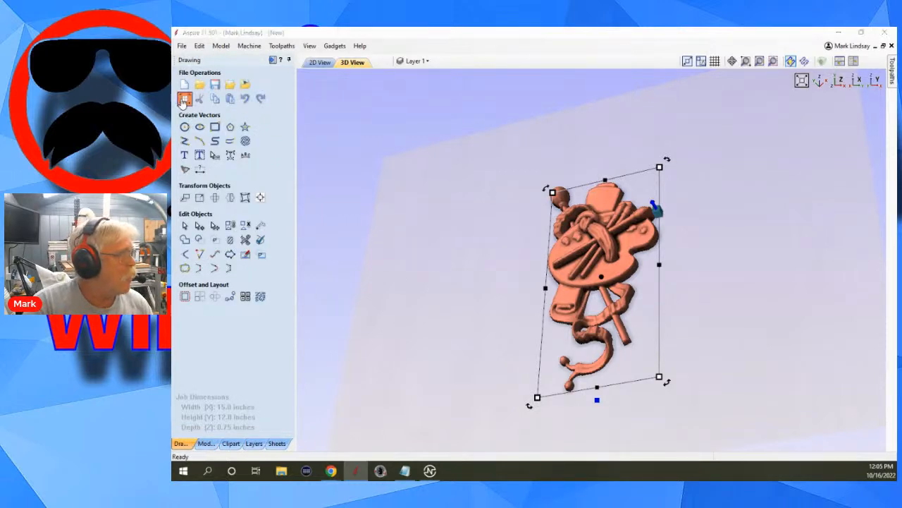
left_click(281, 340)
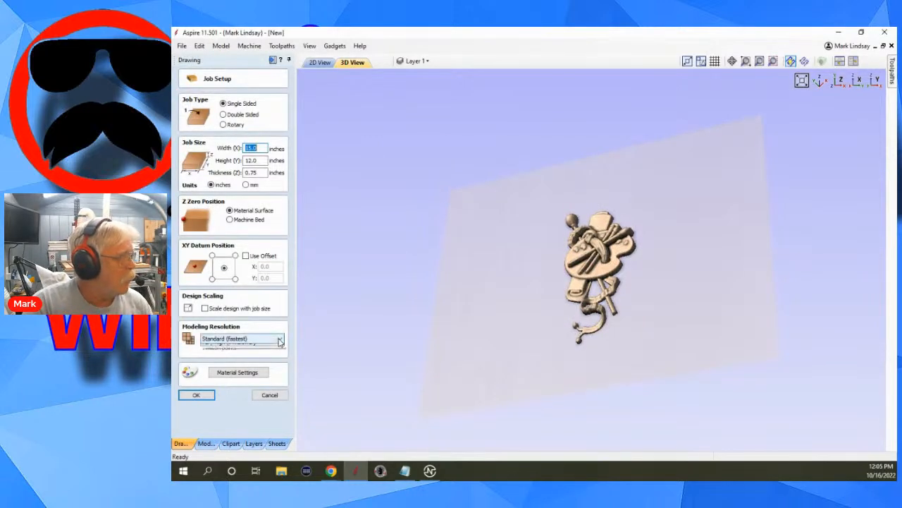
left_click(233, 360)
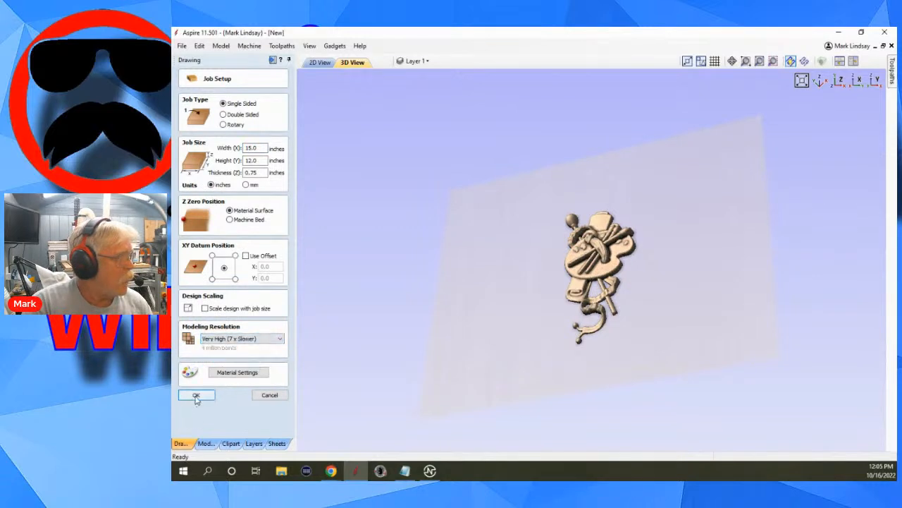
left_click(197, 396)
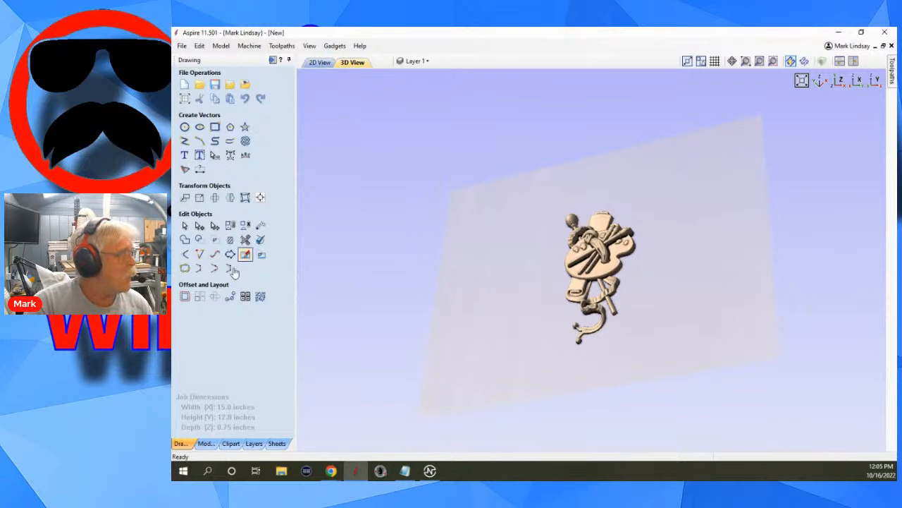
Reselect the clipart component and collapse the modeling workspace to bring up the toolpath operations.
left_click(206, 442)
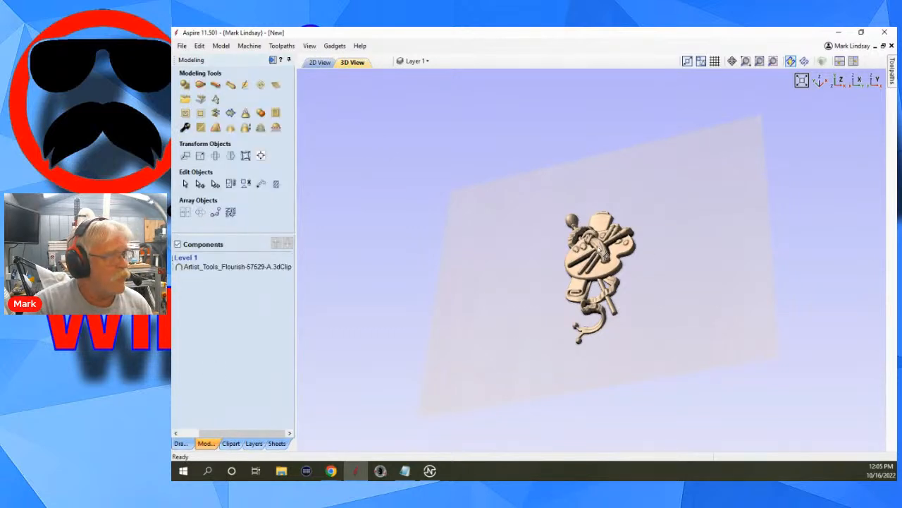
left_click(596, 263)
scroll(598, 265, "up", 2)
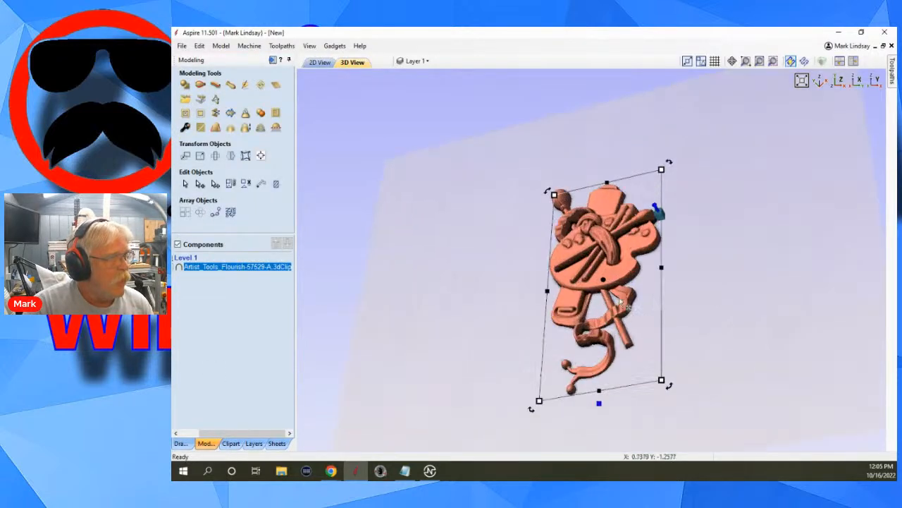
scroll(653, 310, "up", 1)
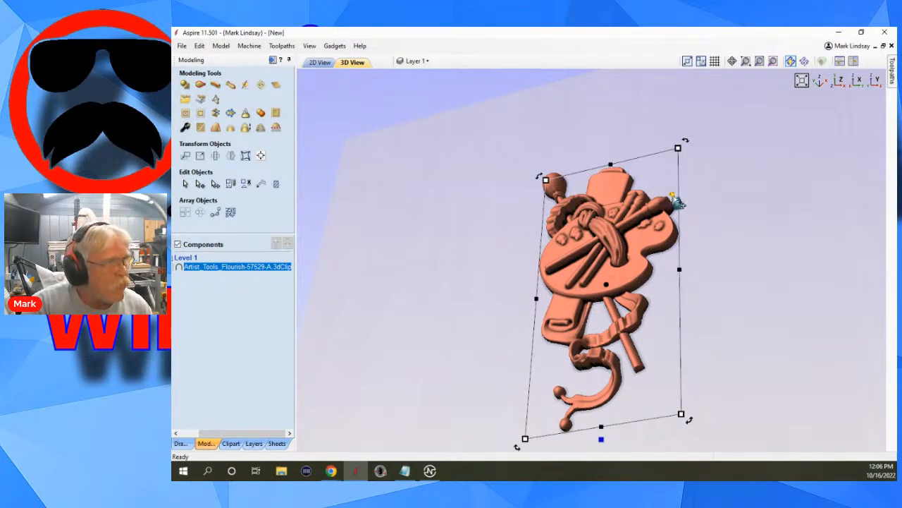
left_click(679, 203)
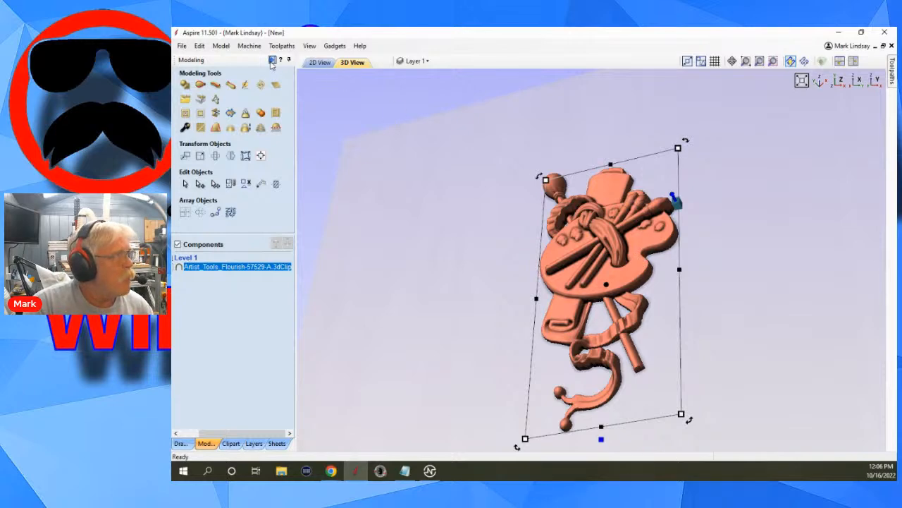
left_click(272, 60)
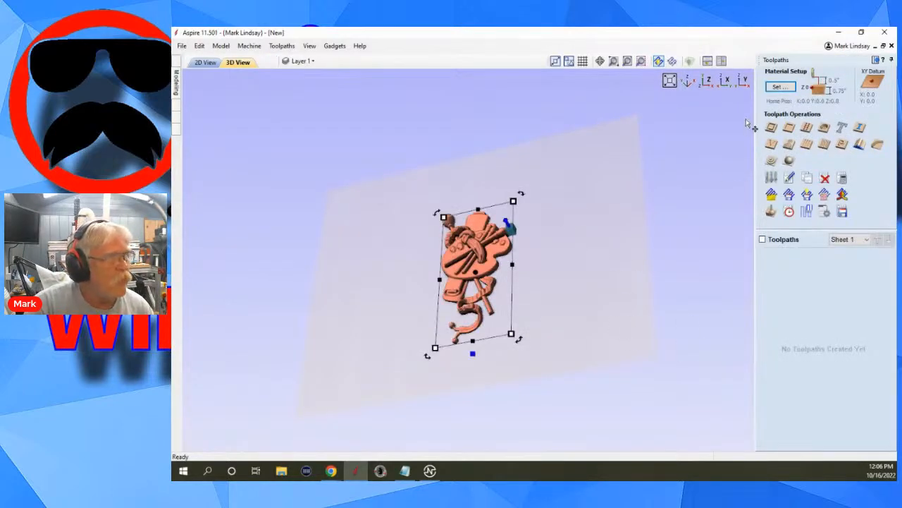
Create and calculate a 3D Finish toolpath using the Ball Nose (1/8") tool with the Offset strategy.
left_click(706, 81)
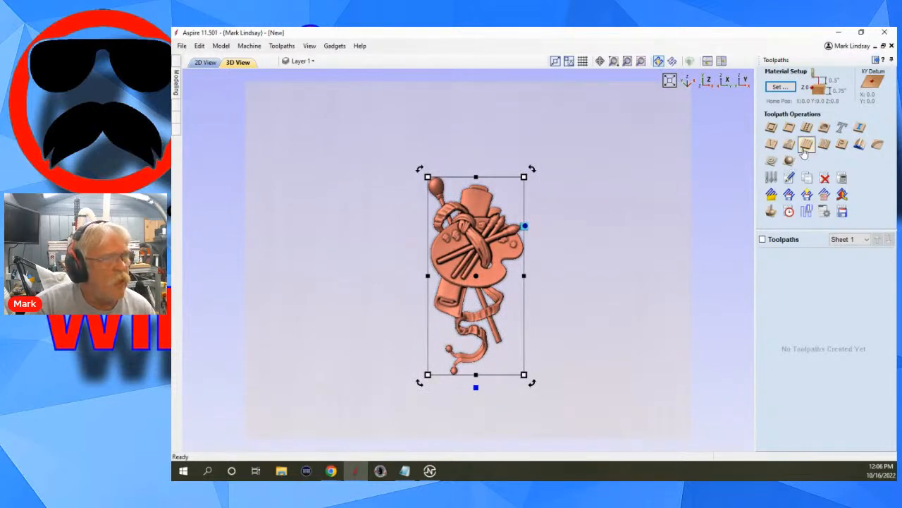
left_click(788, 162)
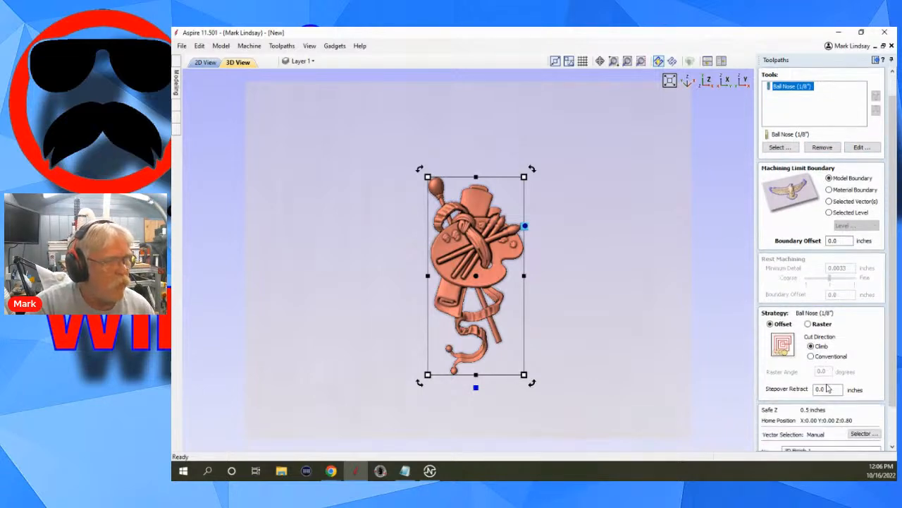
scroll(829, 385, "down", 2)
scroll(780, 434, "down", 1)
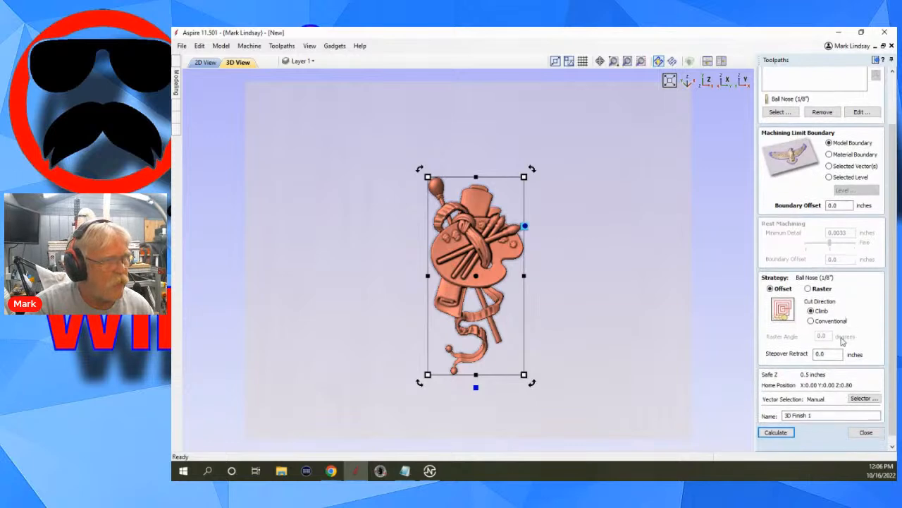
left_click(777, 429)
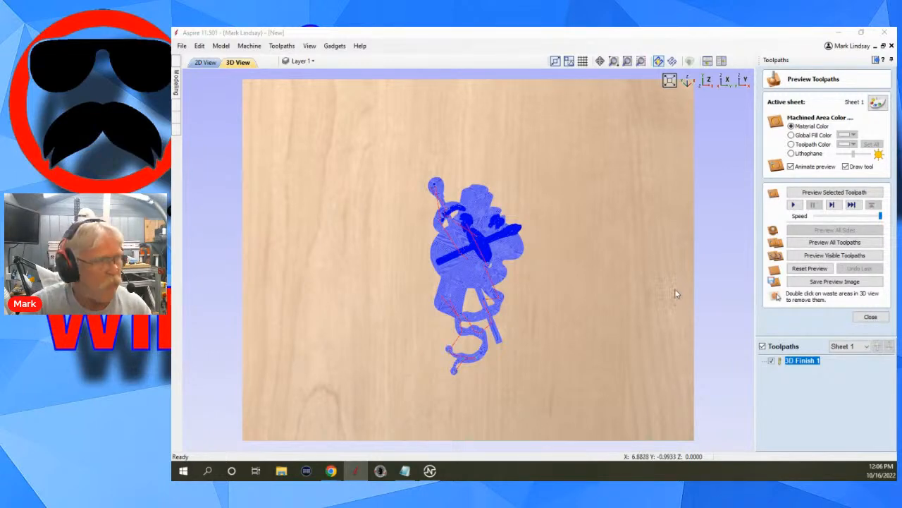
Preview the 3D Finish 1 toolpath on the material, then reset the preview.
left_click_drag(464, 393, 459, 337)
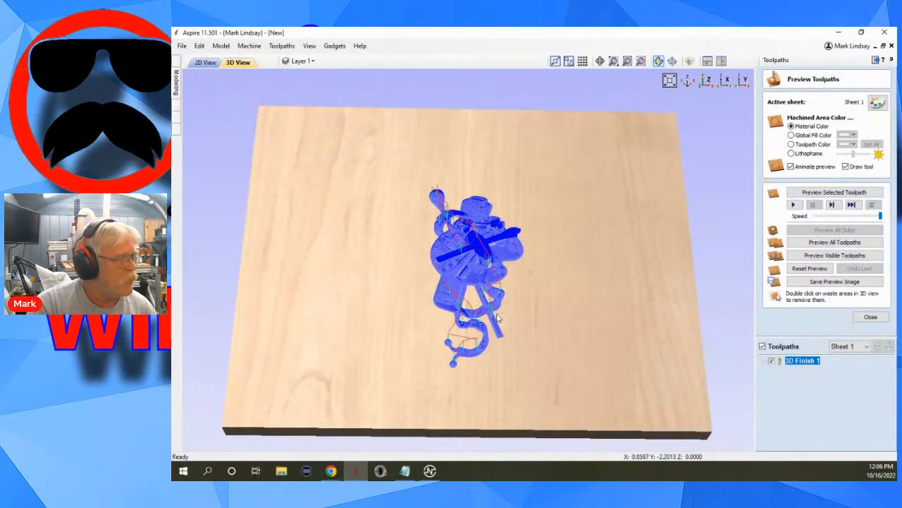
scroll(632, 301, "up", 2)
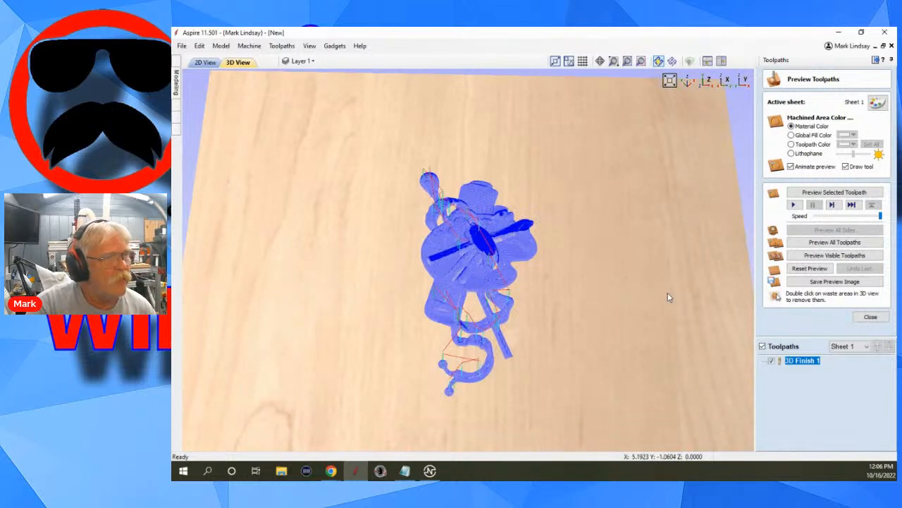
left_click(848, 196)
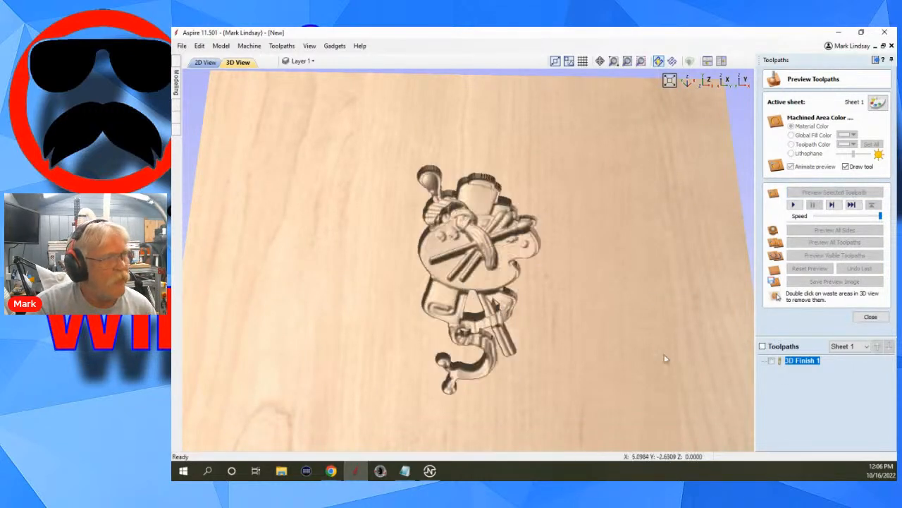
left_click_drag(569, 392, 588, 361)
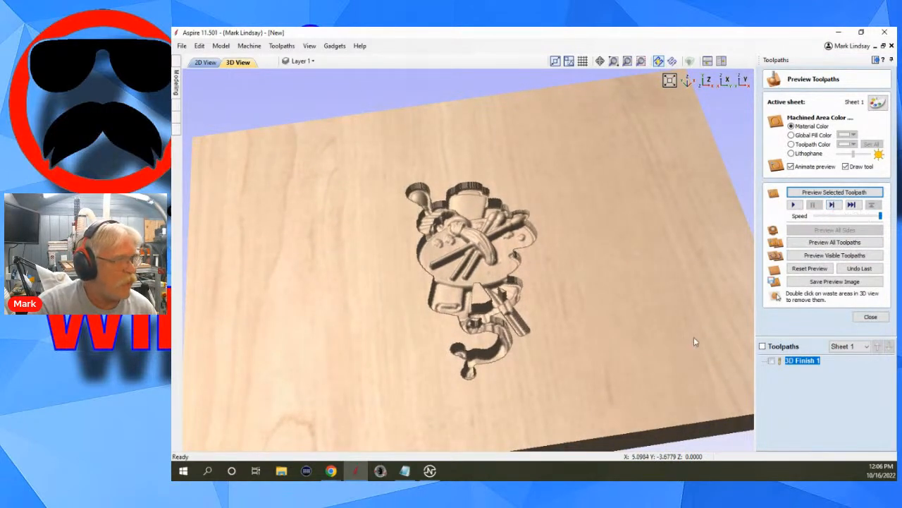
left_click(807, 269)
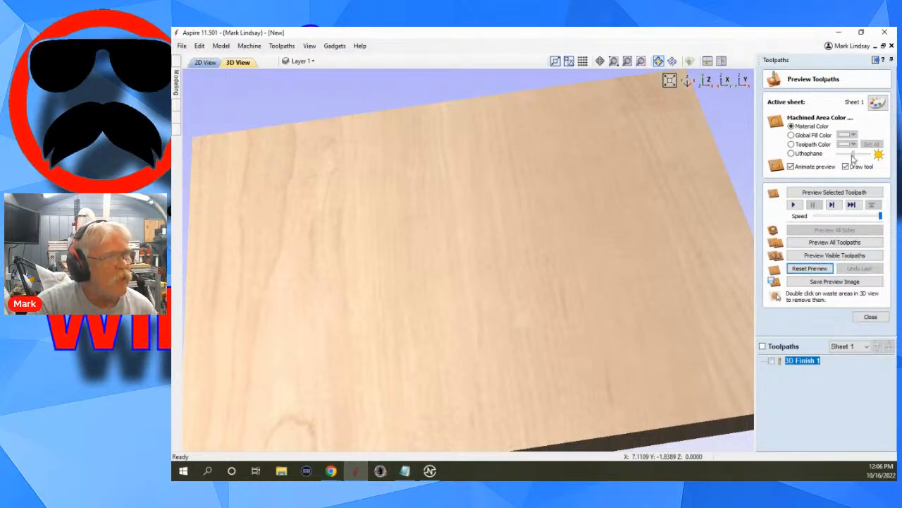
Lower the preview speed and simulate the 3D Finish 1 toolpath, orbiting and zooming in on the carving as it runs.
left_click_drag(881, 216, 823, 221)
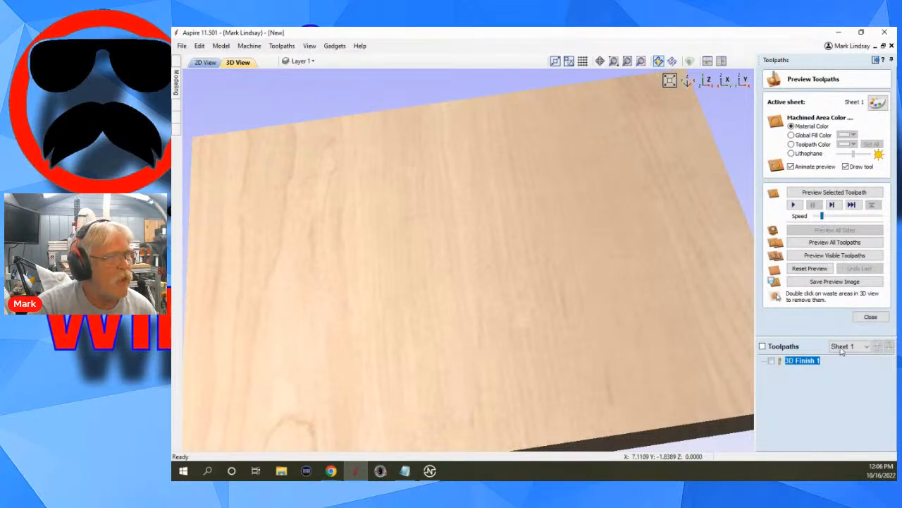
left_click(837, 192)
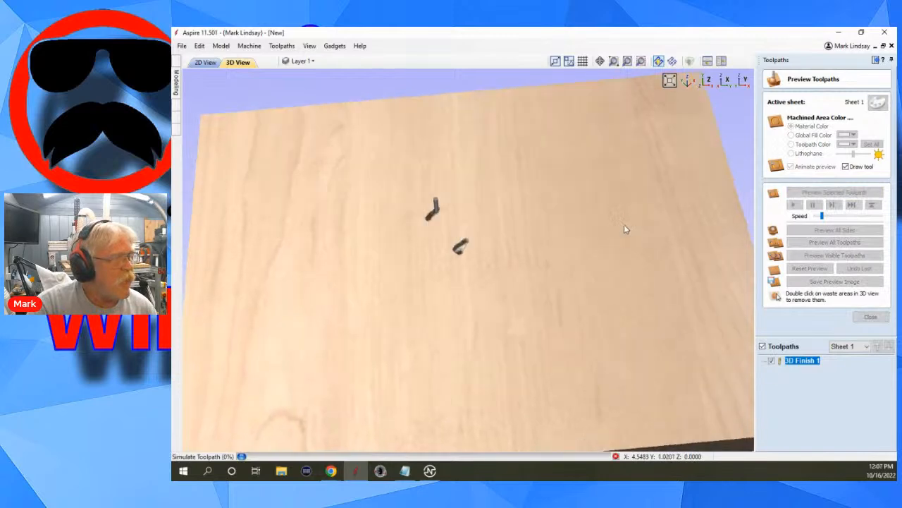
left_click_drag(512, 369, 486, 296)
left_click_drag(365, 342, 522, 330)
left_click_drag(589, 196, 611, 228)
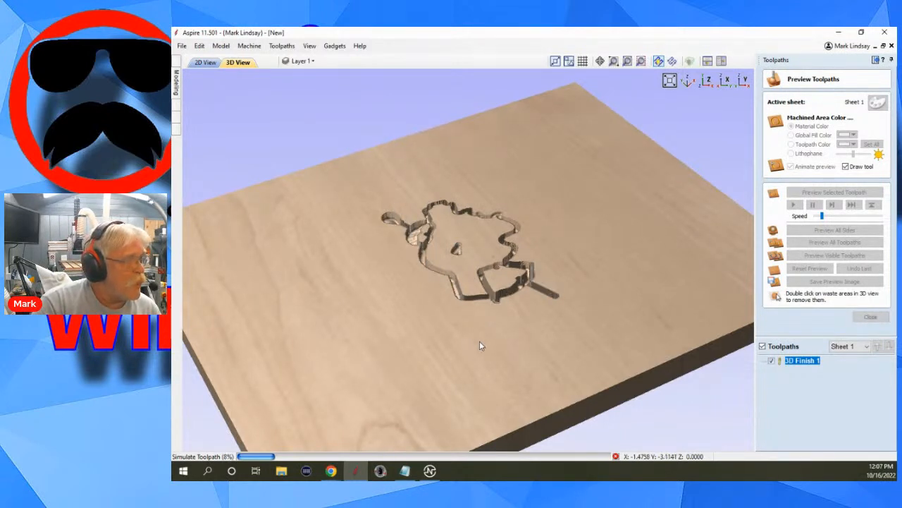
scroll(487, 232, "up", 3)
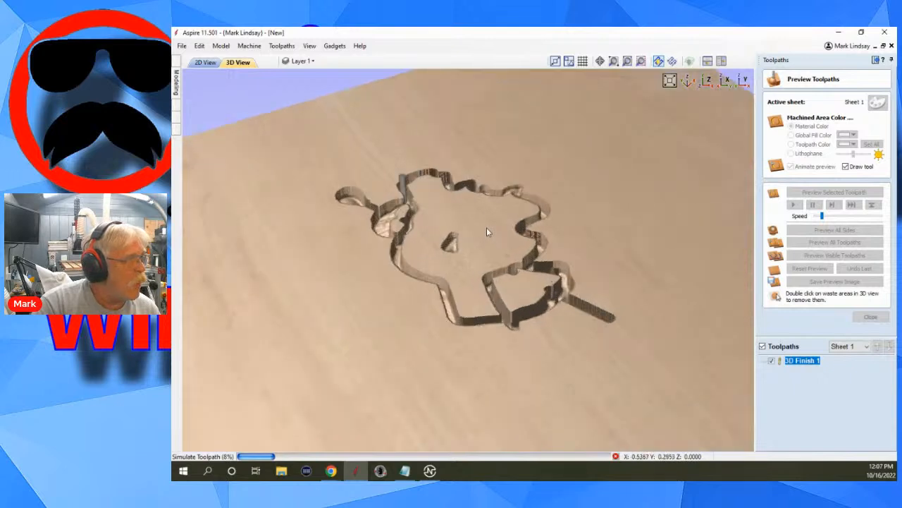
scroll(487, 228, "up", 2)
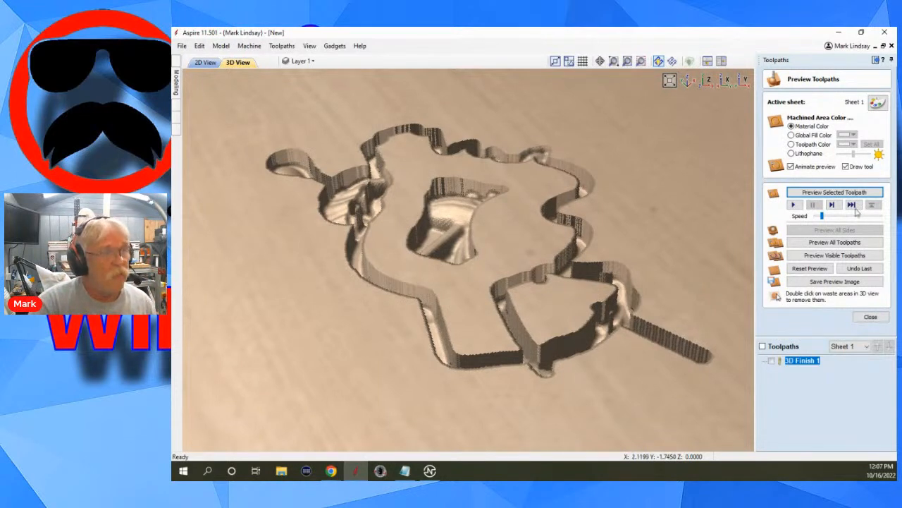
Raise the preview speed to maximum and run the 3D Finish 1 toolpath preview through to completion.
left_click_drag(825, 221, 889, 223)
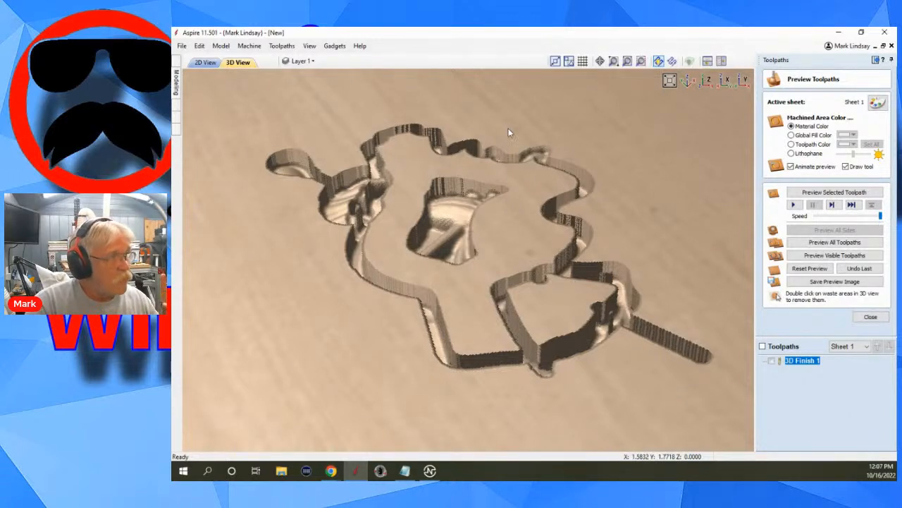
left_click(836, 192)
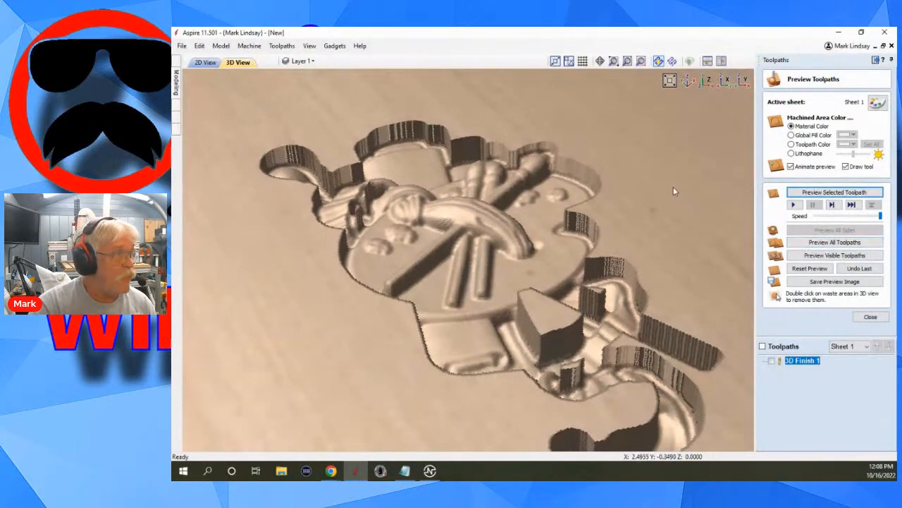
scroll(719, 194, "down", 2)
scroll(719, 195, "down", 2)
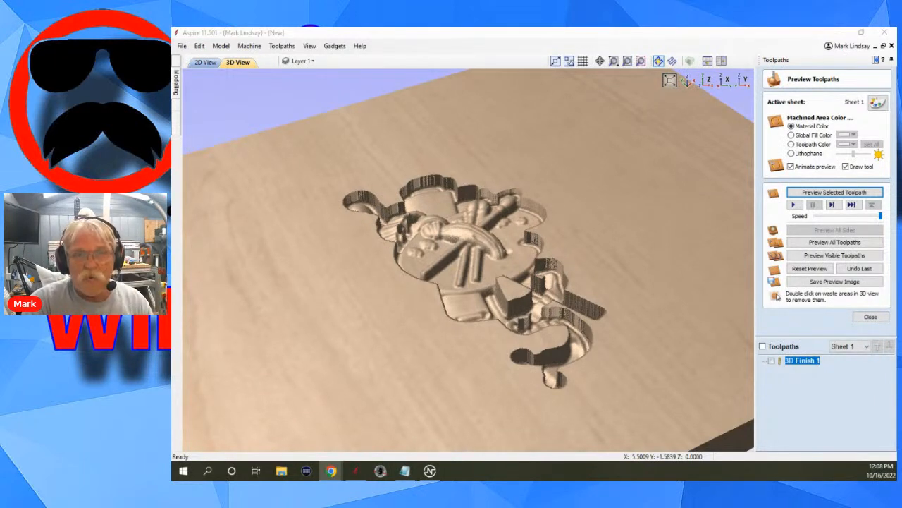
scroll(641, 275, "down", 3)
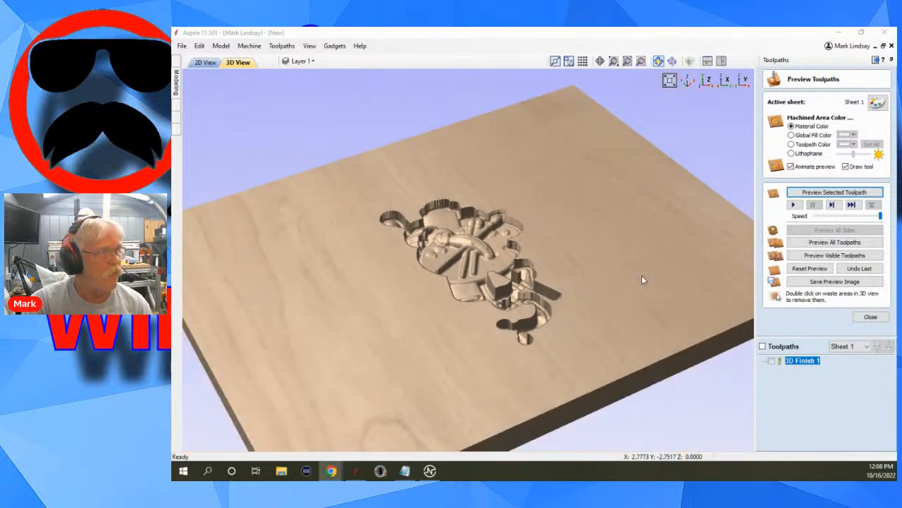
Examine the simulated relief carving from the top view and from several orbited angles.
left_click(707, 81)
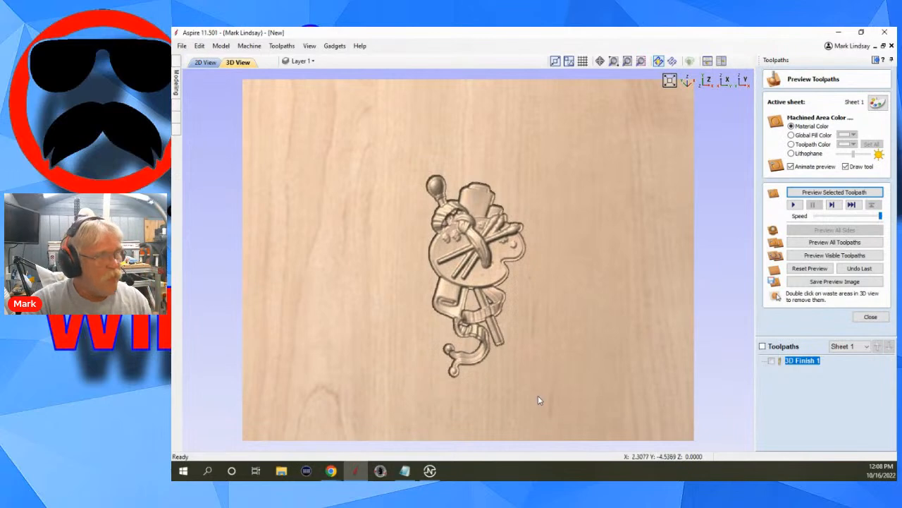
left_click_drag(540, 399, 606, 276)
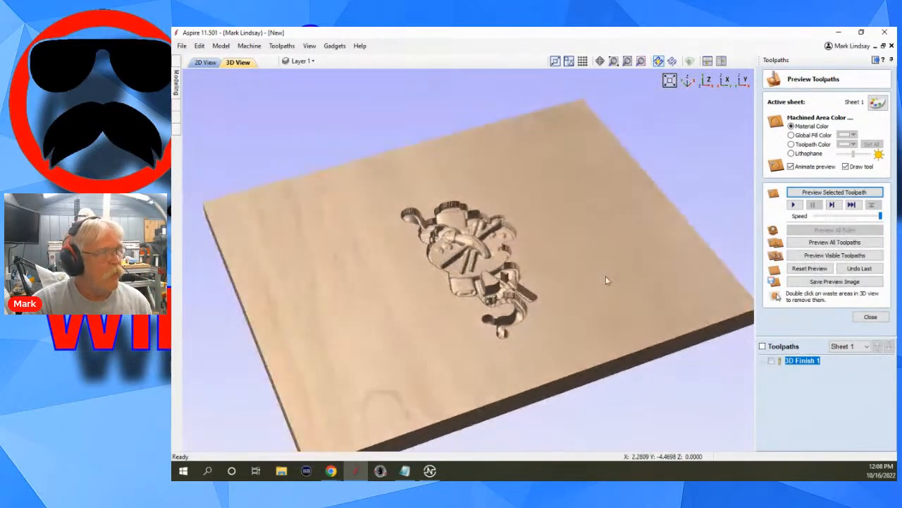
left_click_drag(324, 431, 322, 345)
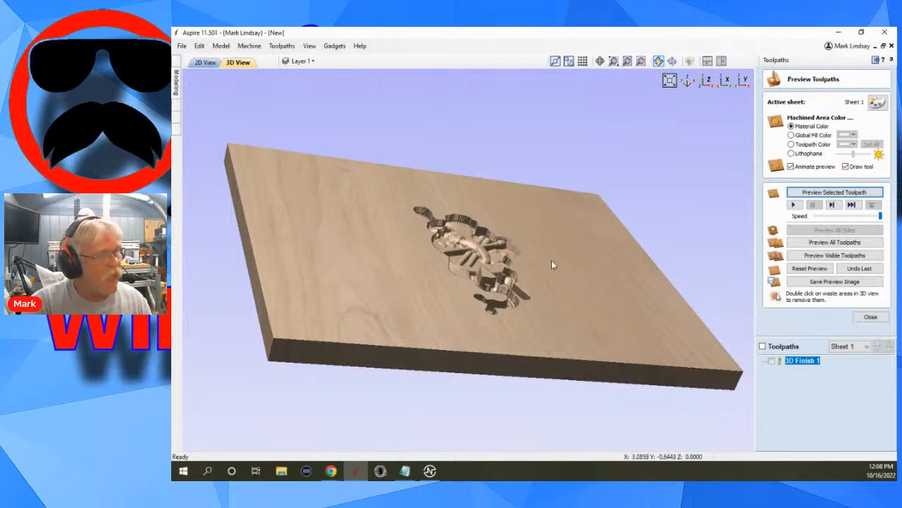
left_click_drag(551, 264, 343, 164)
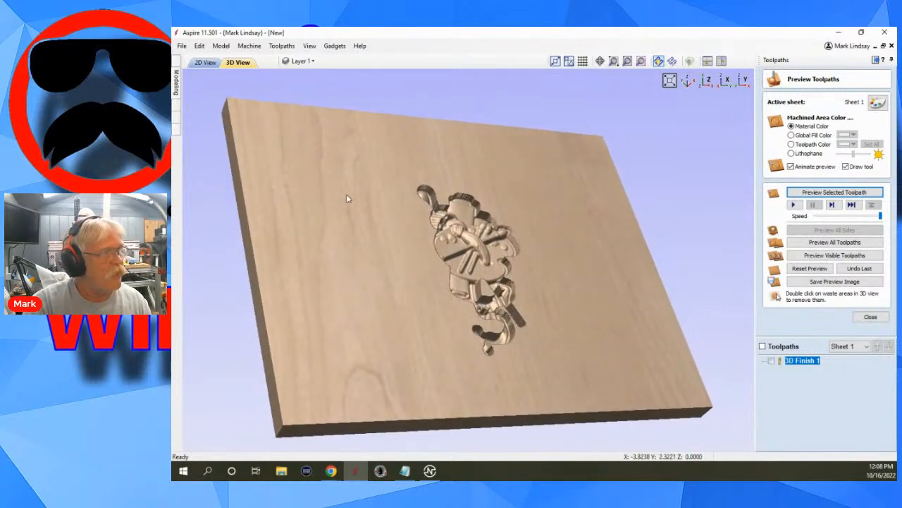
left_click_drag(346, 198, 298, 214)
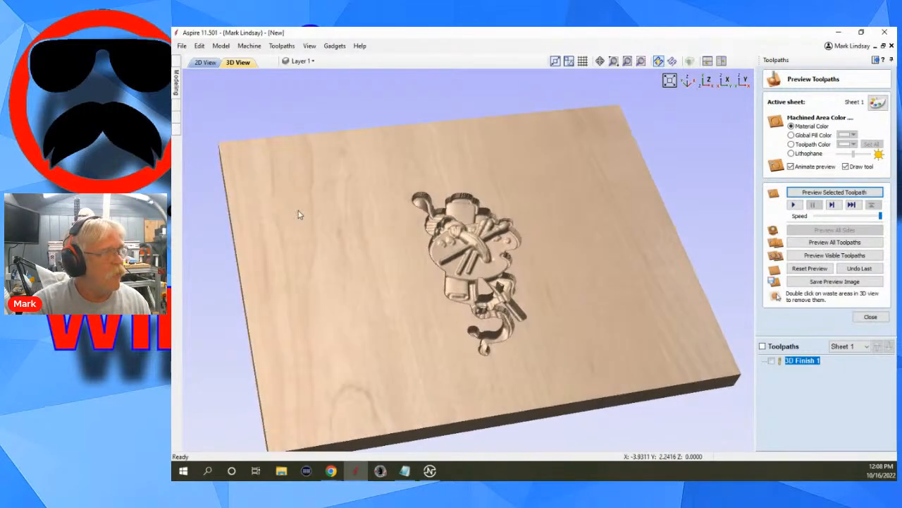
left_click(706, 81)
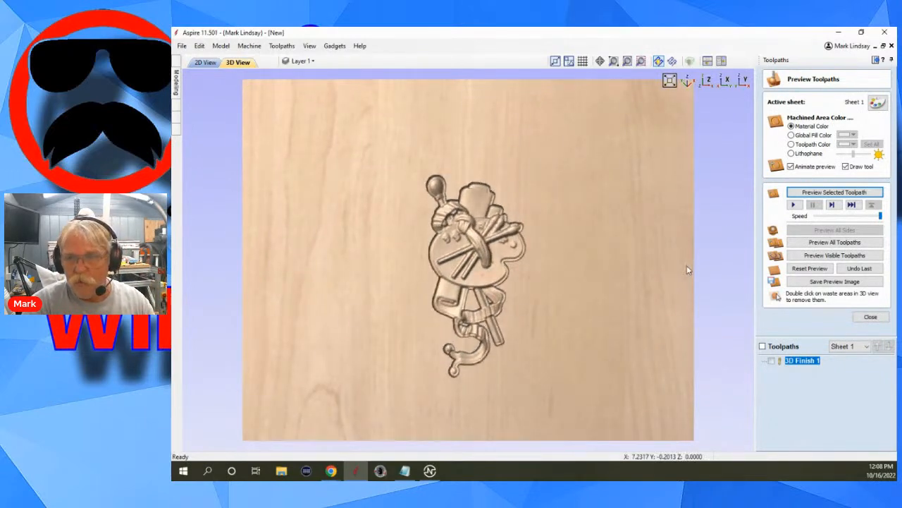
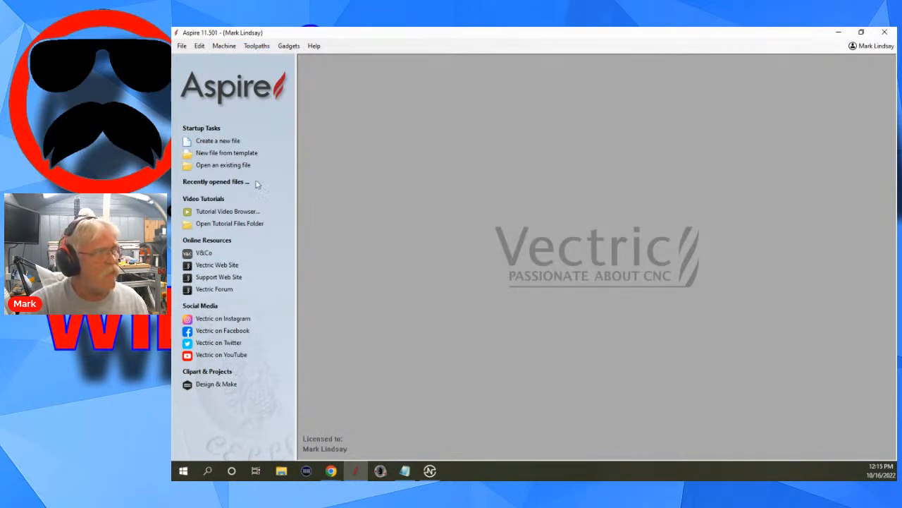
Open the tool database and browse to the Form Tools group, then close it without changes.
left_click(259, 46)
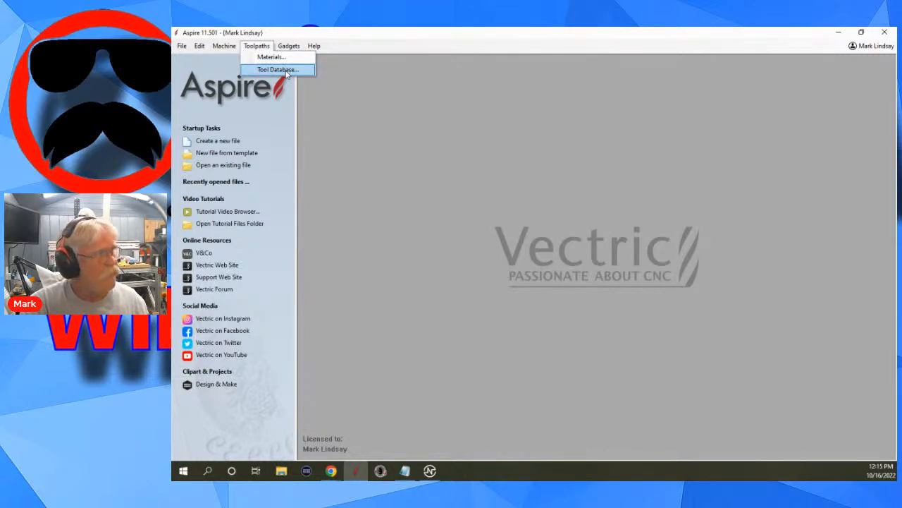
left_click(285, 70)
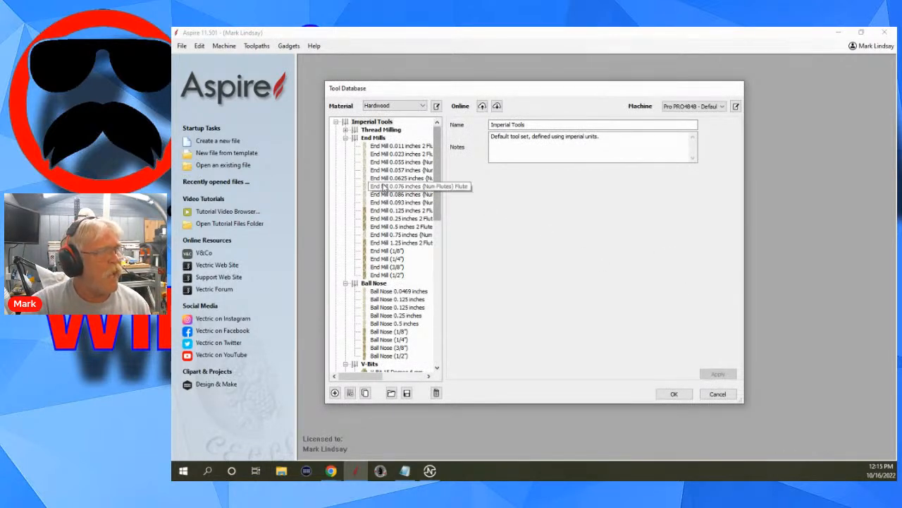
scroll(403, 275, "down", 5)
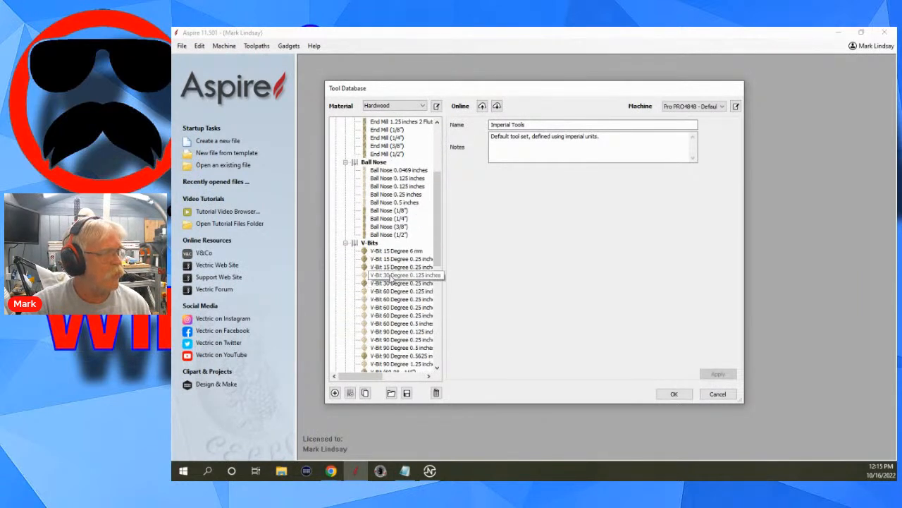
scroll(388, 280, "down", 6)
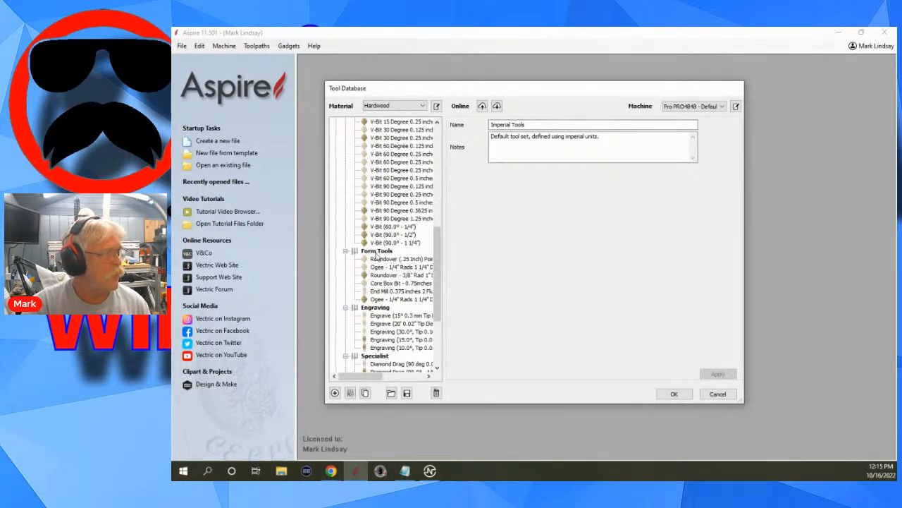
left_click(379, 252)
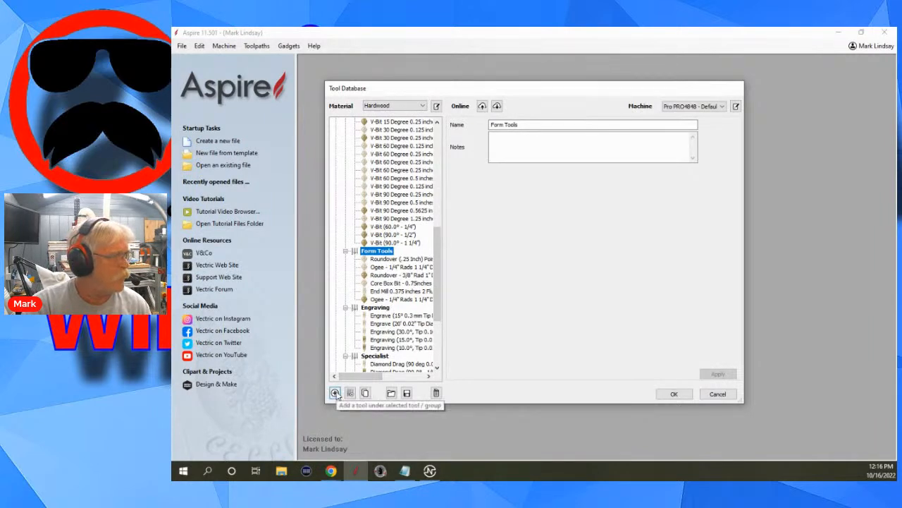
left_click(719, 394)
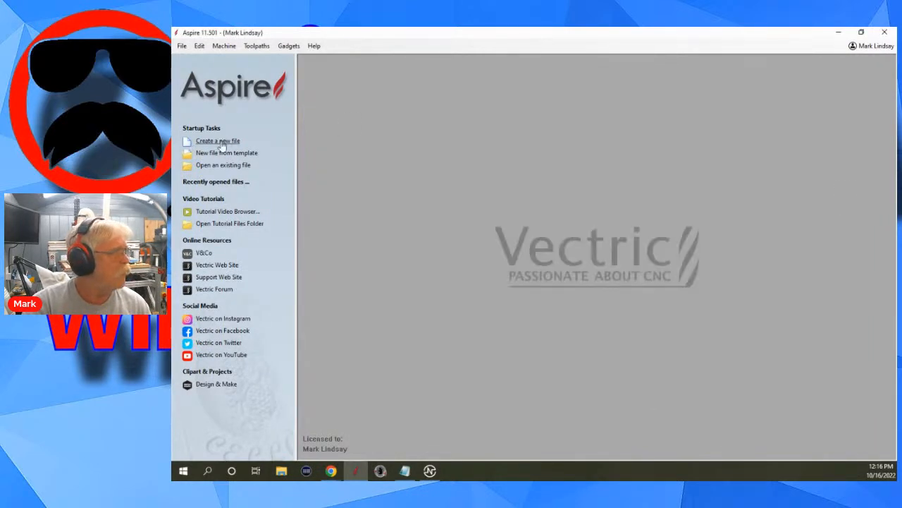
Create a new file, accepting the default 15 x 12 inch single-sided job setup.
left_click(220, 142)
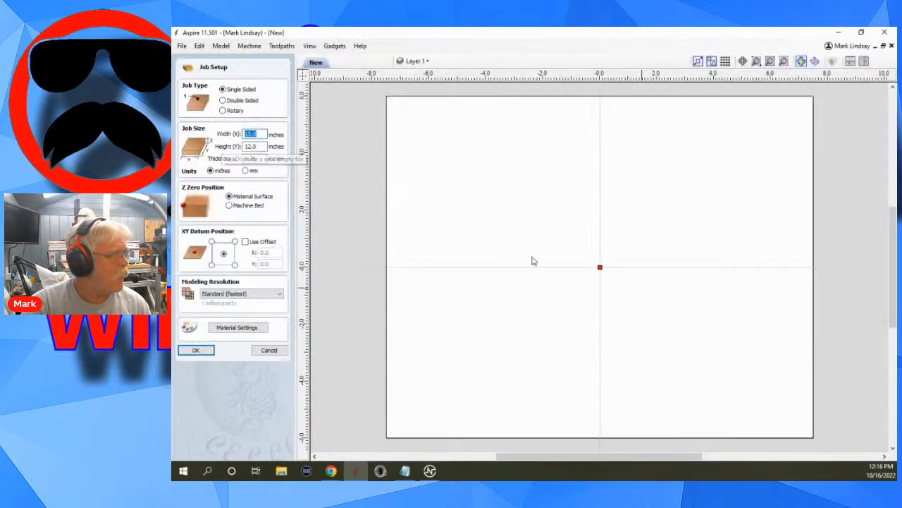
left_click(196, 350)
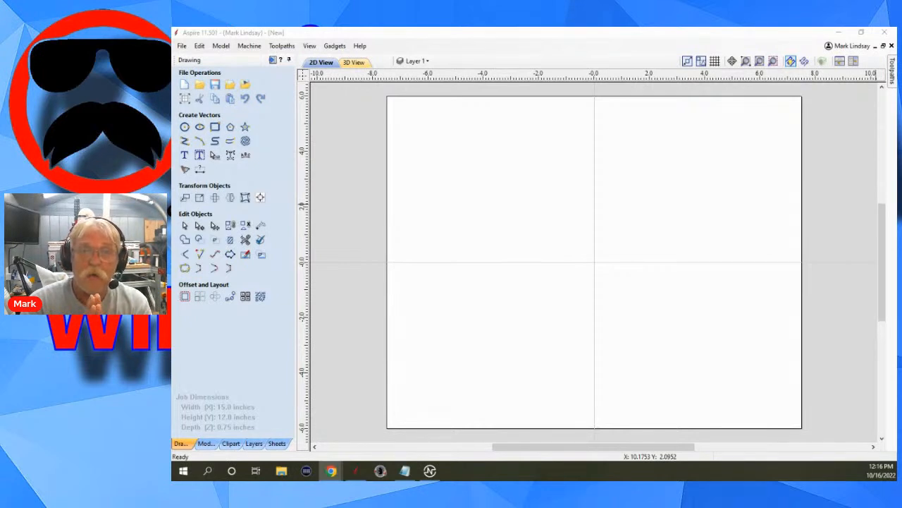
Draw a rectangle 0.75 inches wide and 1.0 inch high, centred at the origin.
left_click(215, 127)
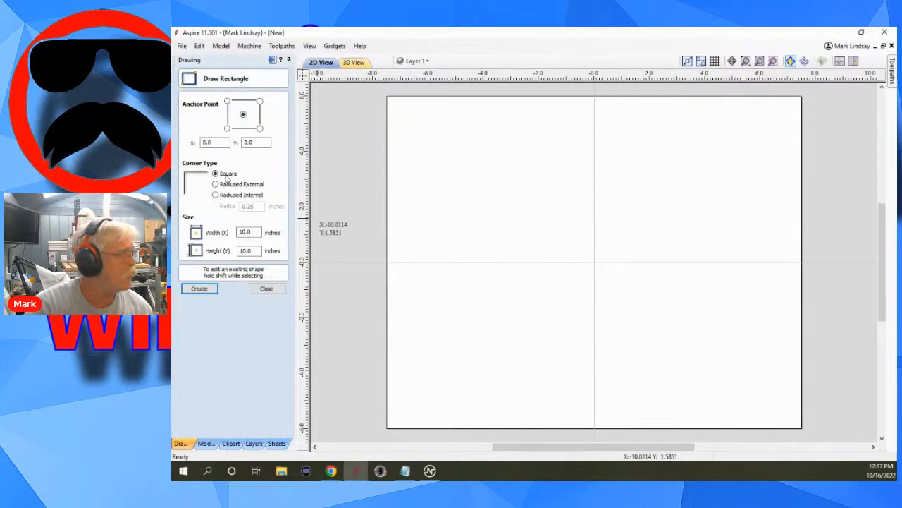
left_click(252, 142)
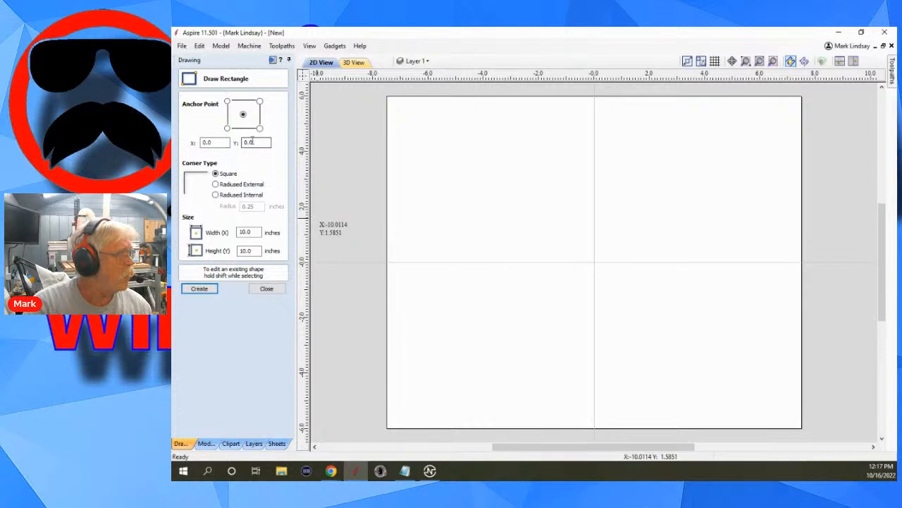
left_click(242, 115)
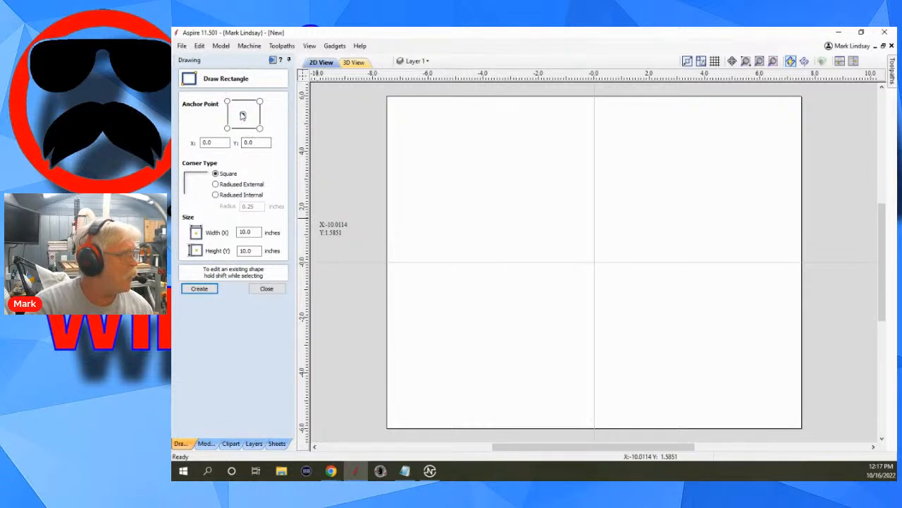
double_click(254, 231)
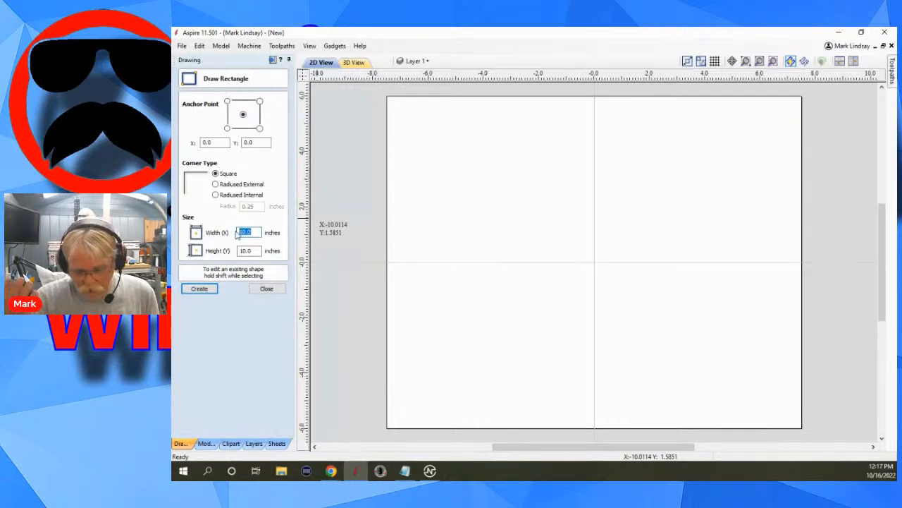
type(".75")
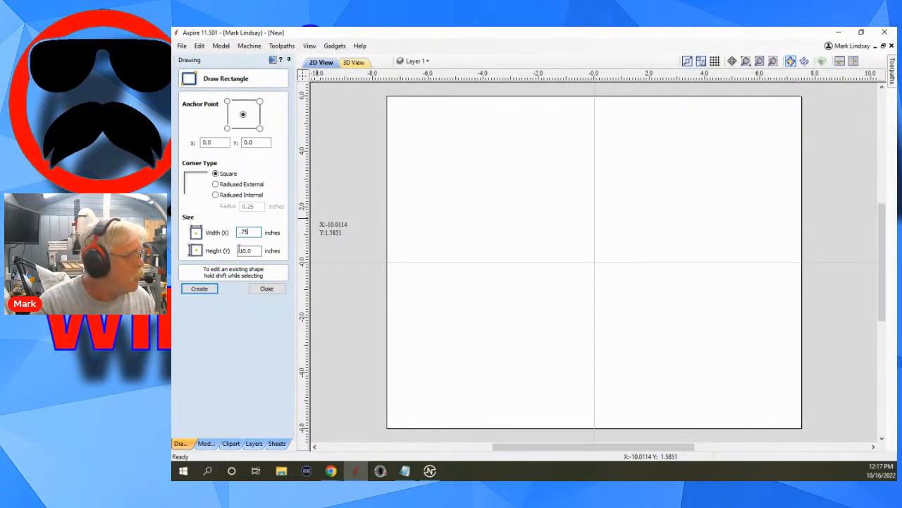
double_click(251, 251)
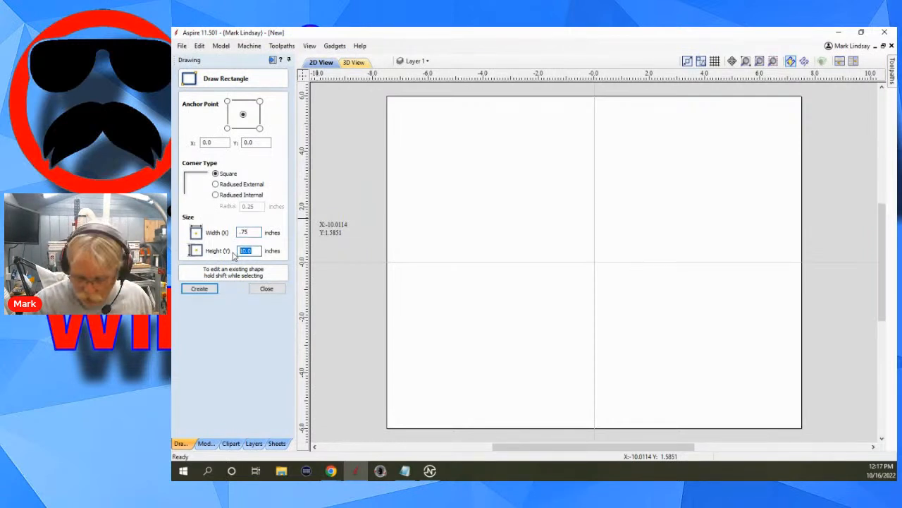
type("1.0")
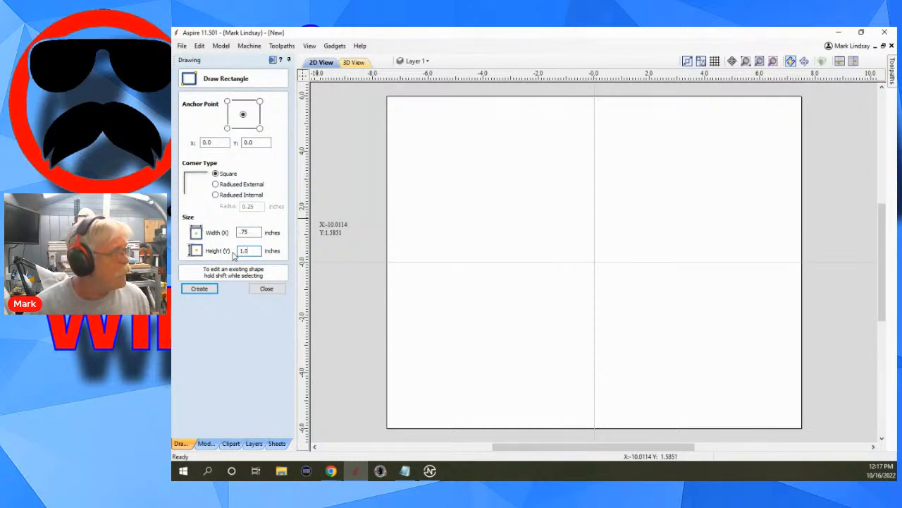
left_click(198, 292)
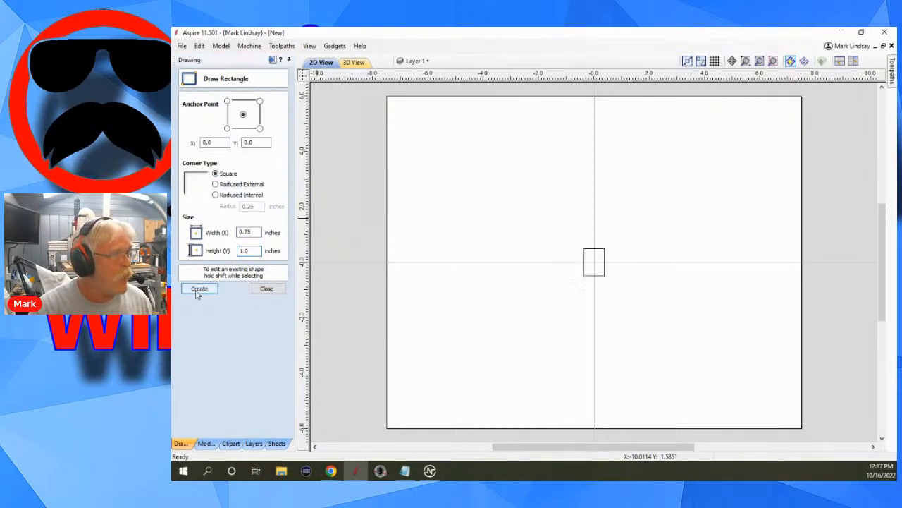
left_click(265, 289)
Split the rectangle at the midpoints of its top and bottom edges and delete its left half.
scroll(610, 275, "up", 5)
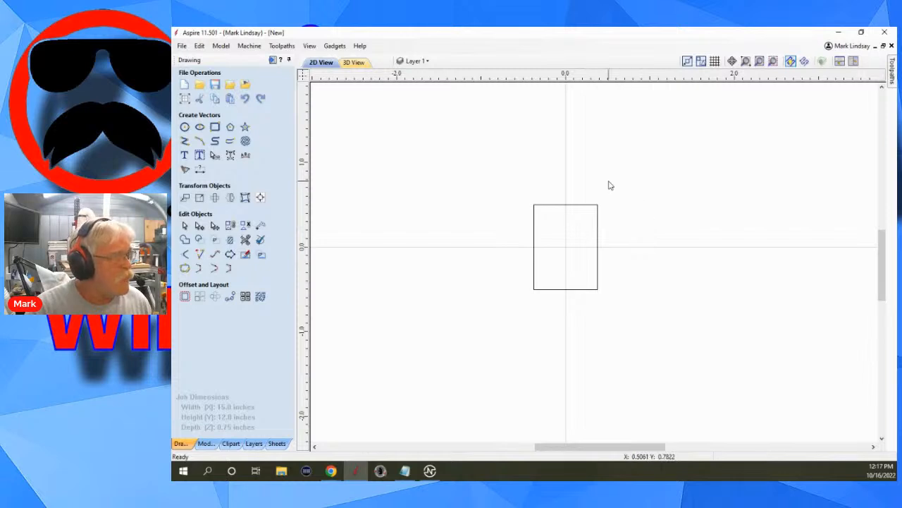
left_click_drag(620, 199, 584, 226)
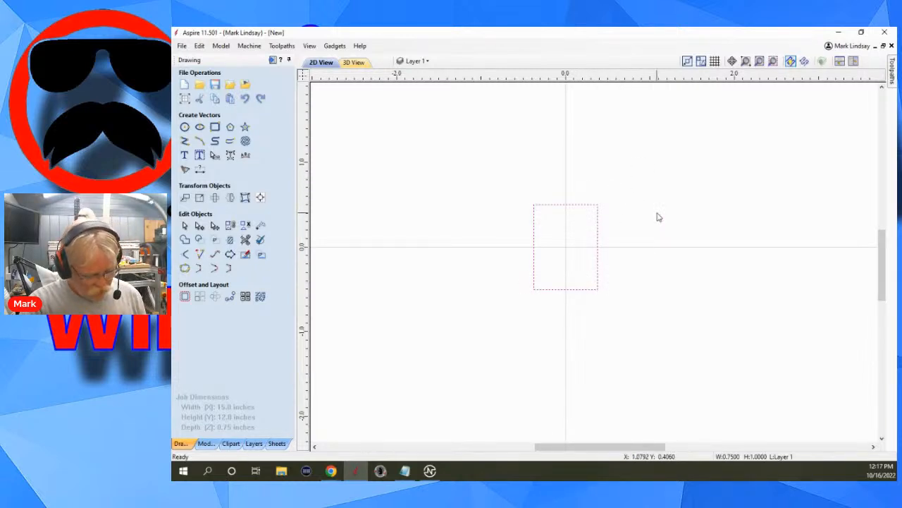
key("n")
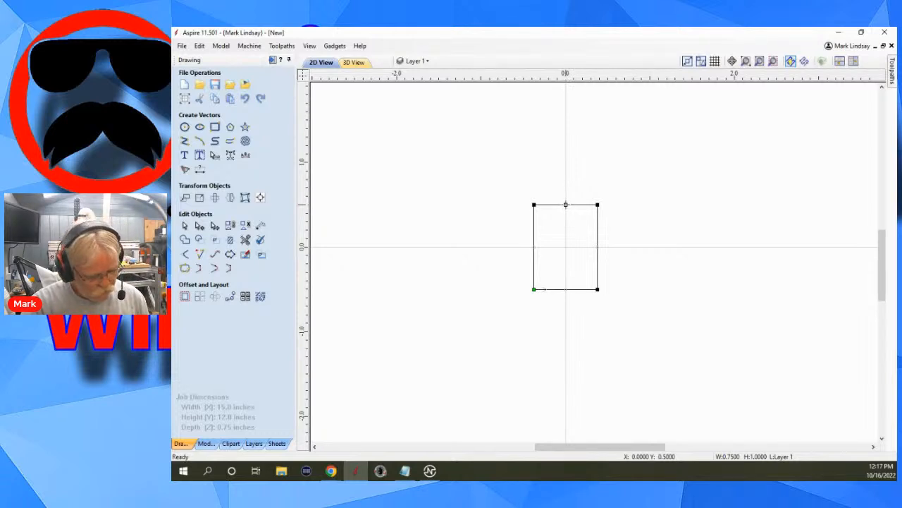
key("p")
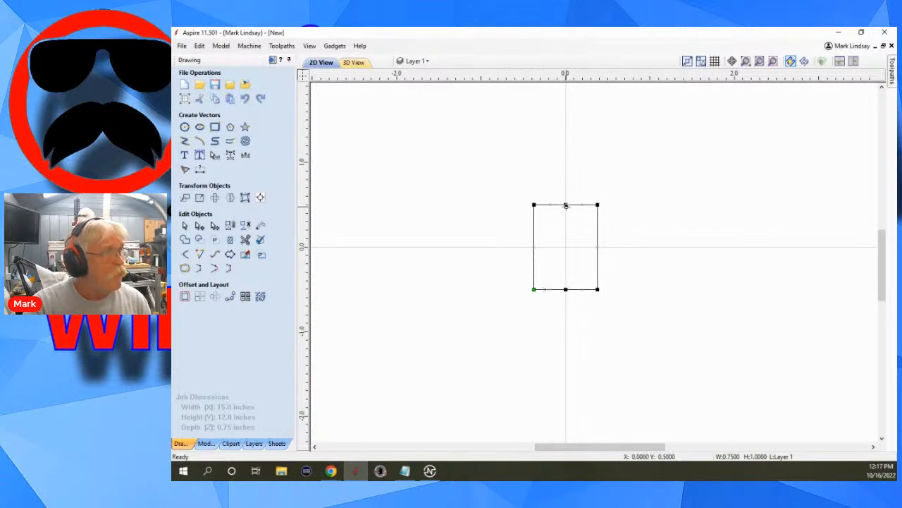
key("c")
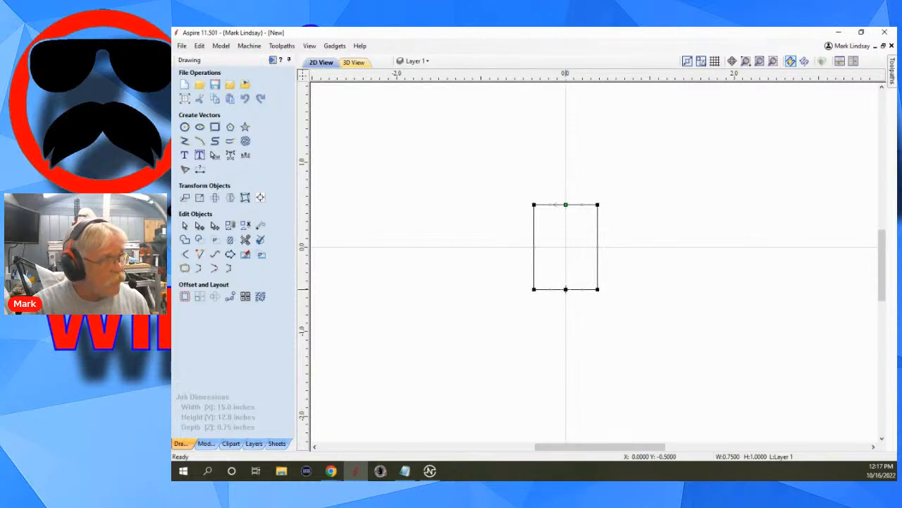
key("c")
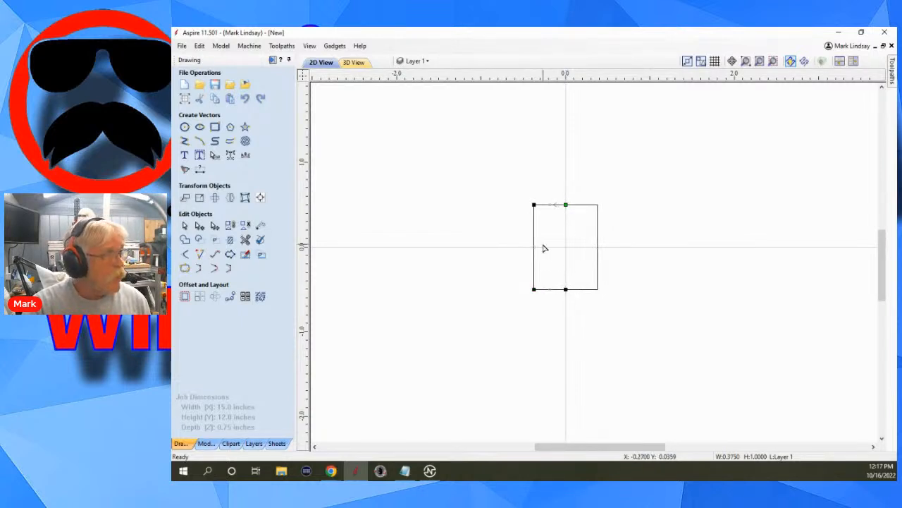
key("Delete")
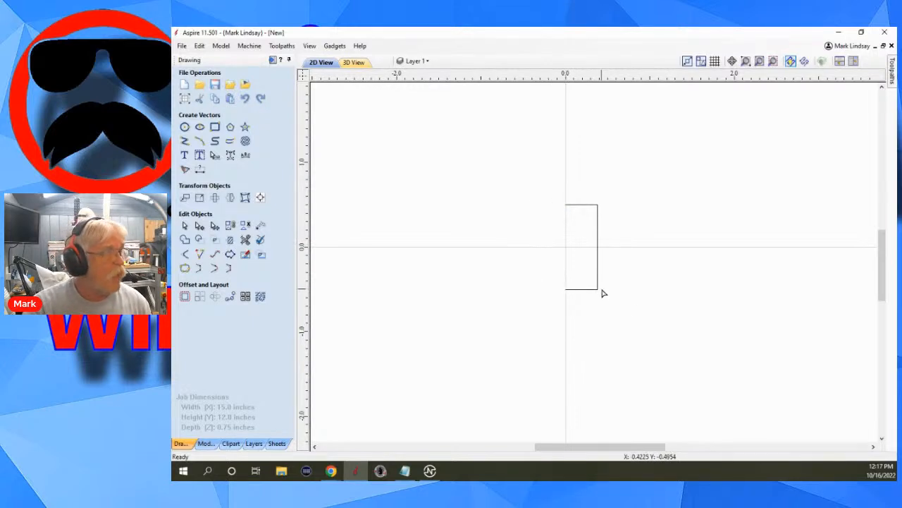
Delete the top edge span of the remaining open shape, leaving the right side and bottom.
left_click(588, 206)
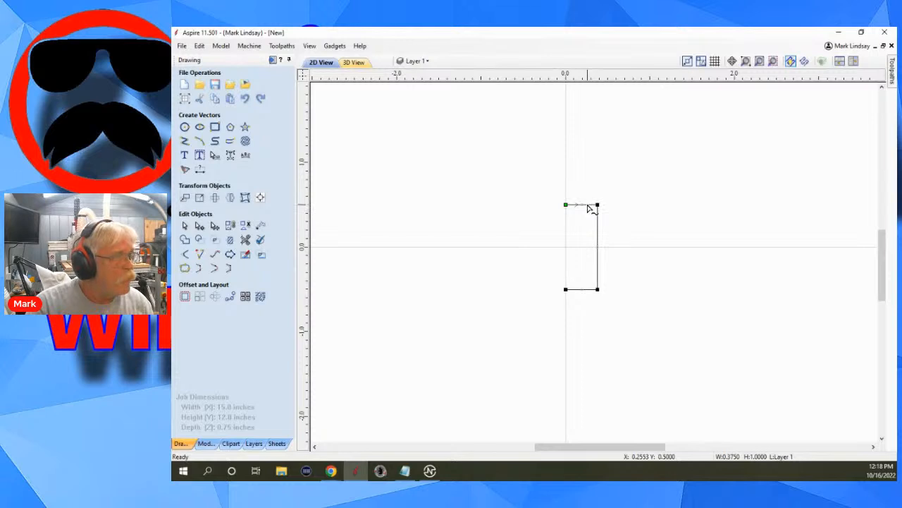
right_click(588, 206)
left_click(634, 269)
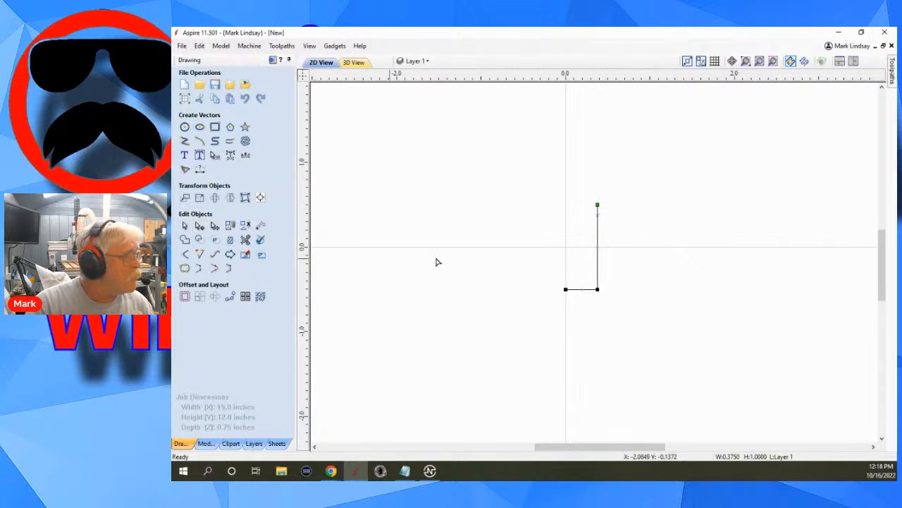
Fillet the bottom-right corner of the profile with a 0.125 inch radius.
key("n")
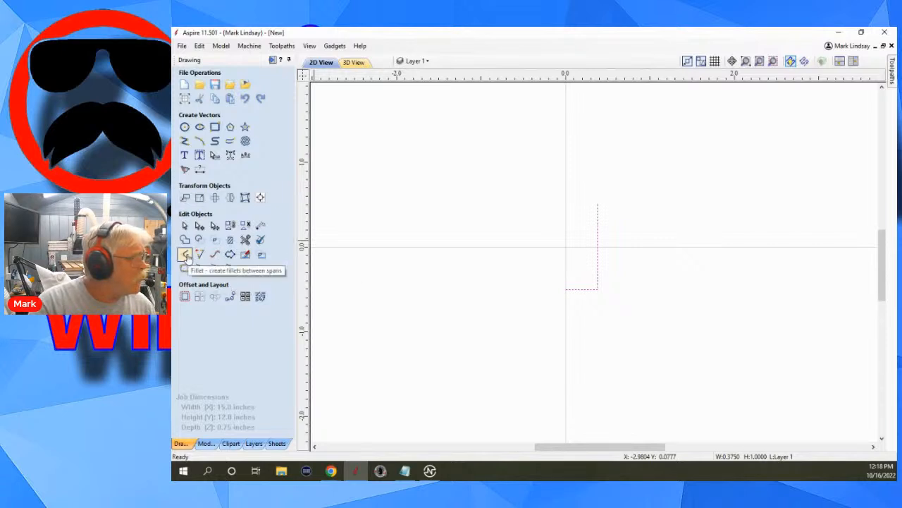
left_click(186, 255)
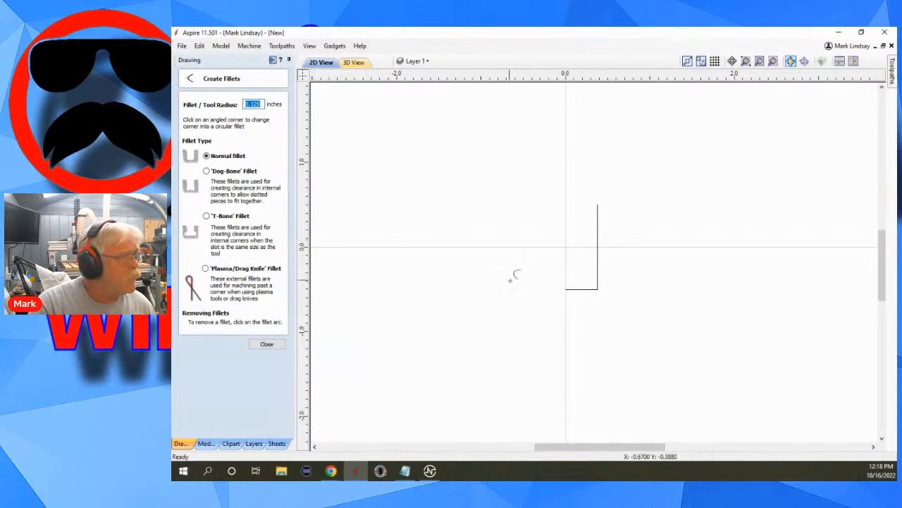
left_click(601, 286)
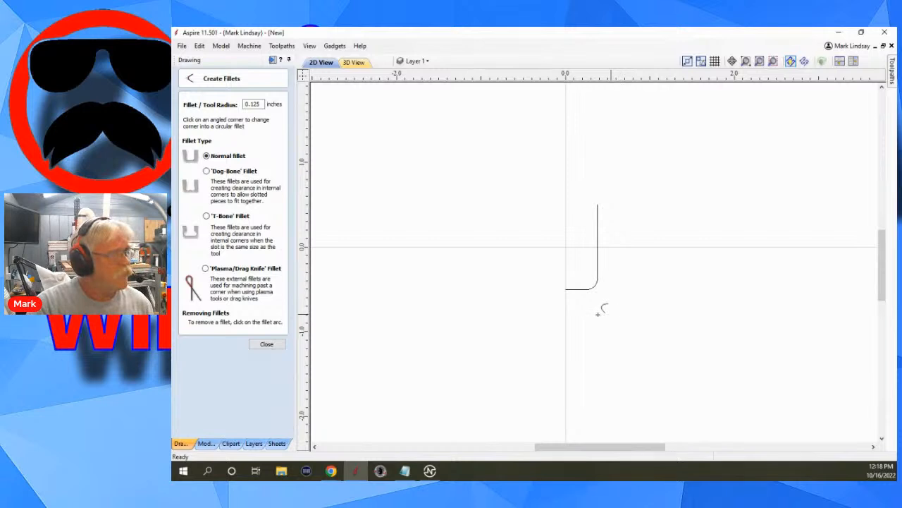
left_click(267, 344)
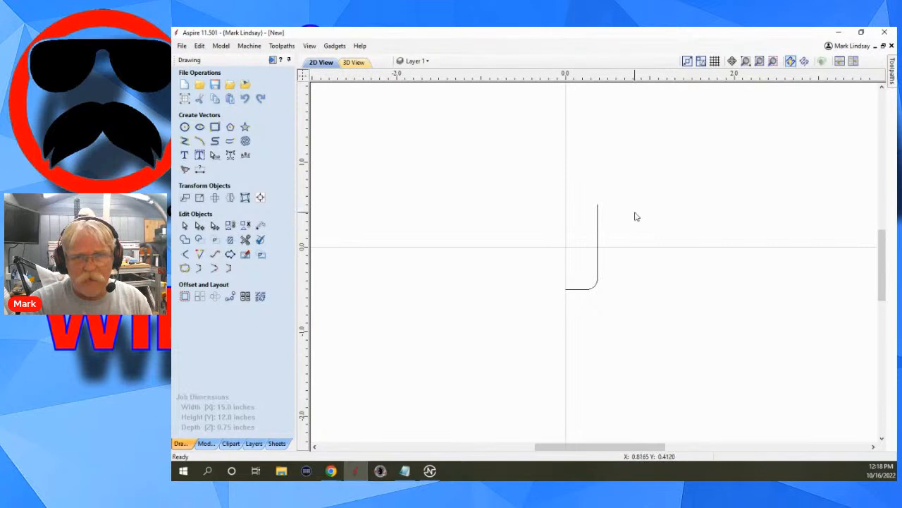
Select the profile vector, open the tool database and add a new tool under the Form Tools group.
left_click_drag(613, 201, 530, 342)
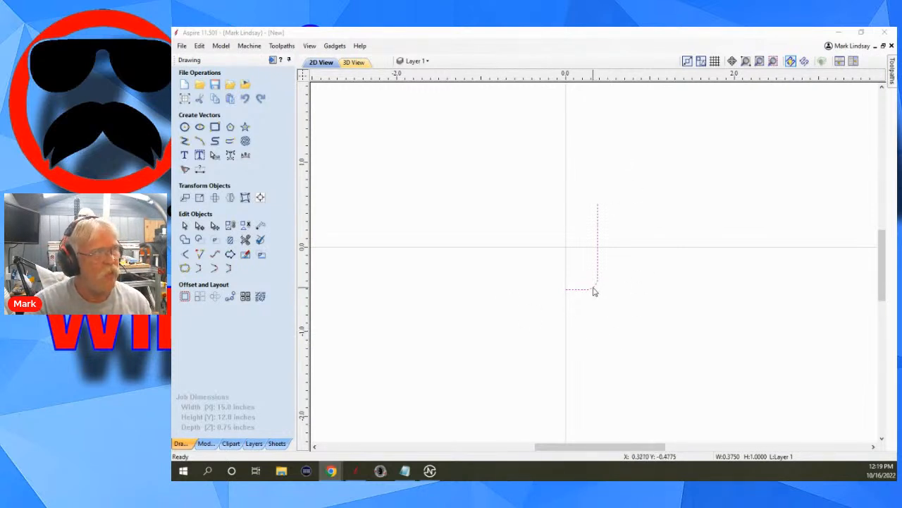
left_click(282, 47)
left_click(302, 150)
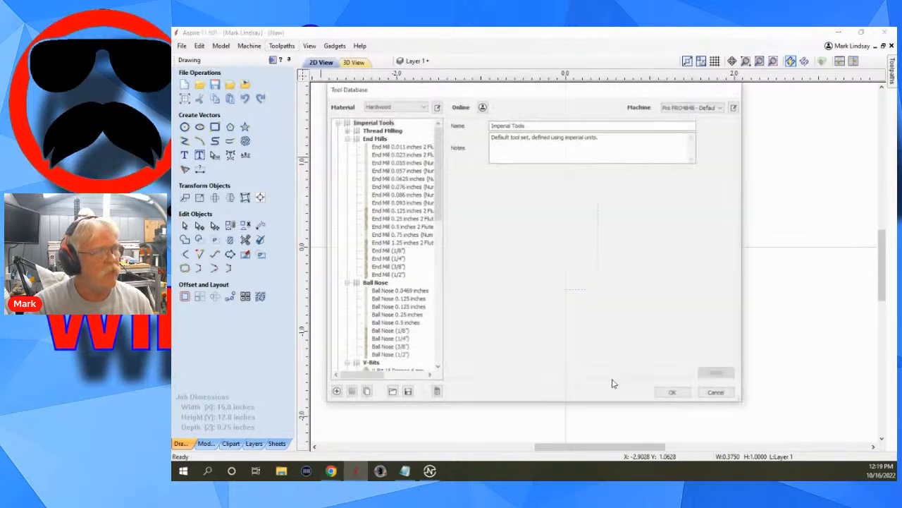
scroll(411, 310, "down", 10)
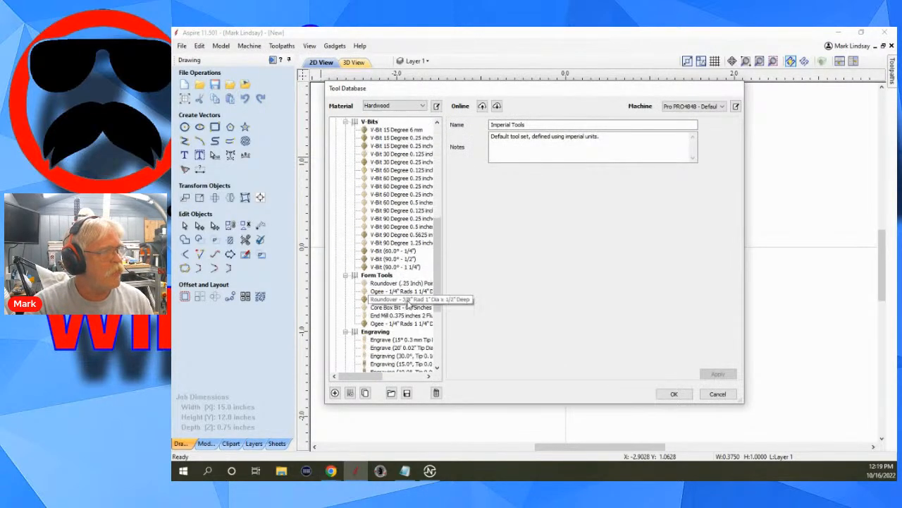
scroll(411, 311, "down", 2)
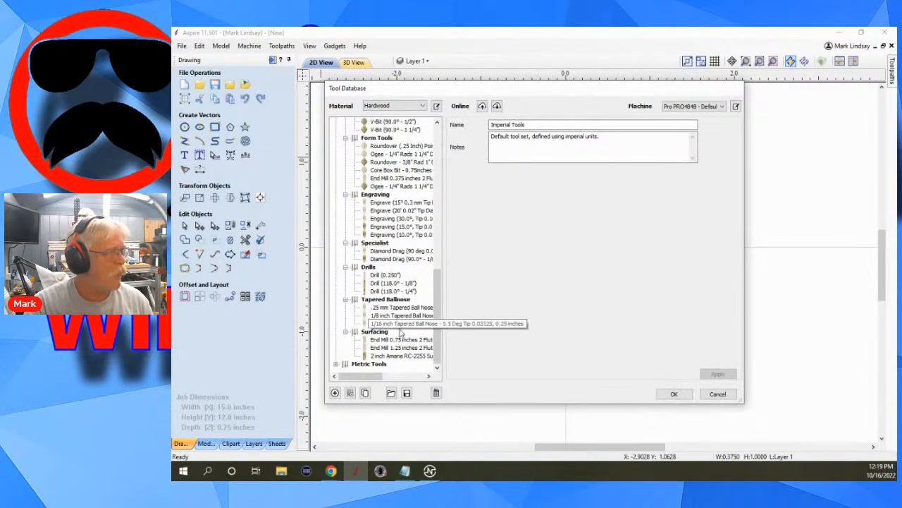
left_click(378, 138)
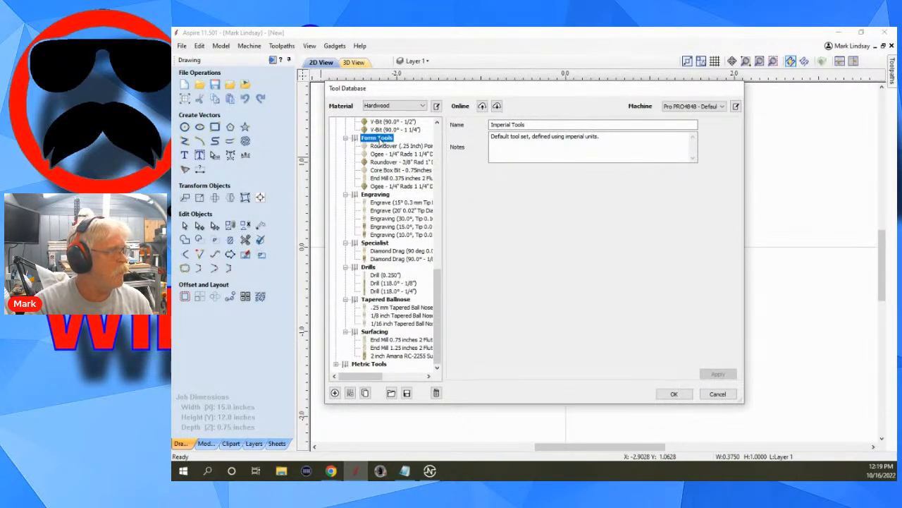
left_click(335, 394)
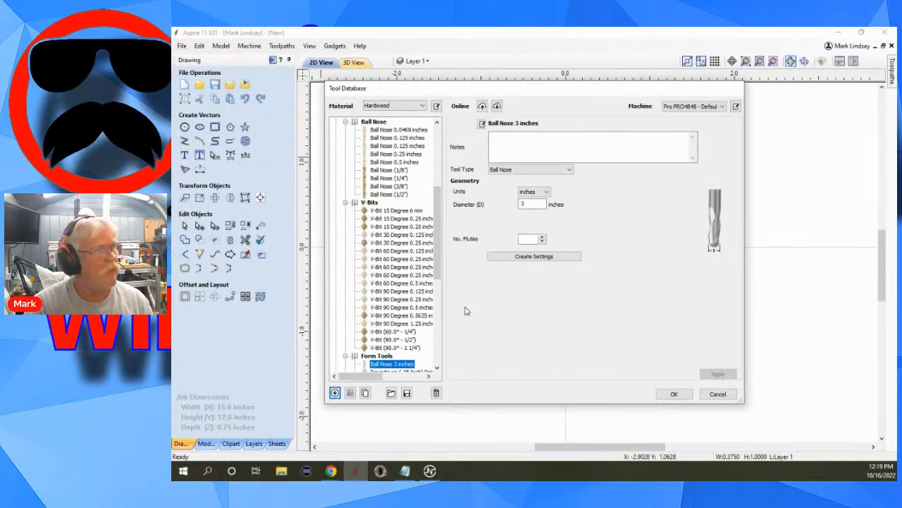
Set the new tool's type to Form Tool with 2 flutes and create its cutting settings.
left_click(568, 172)
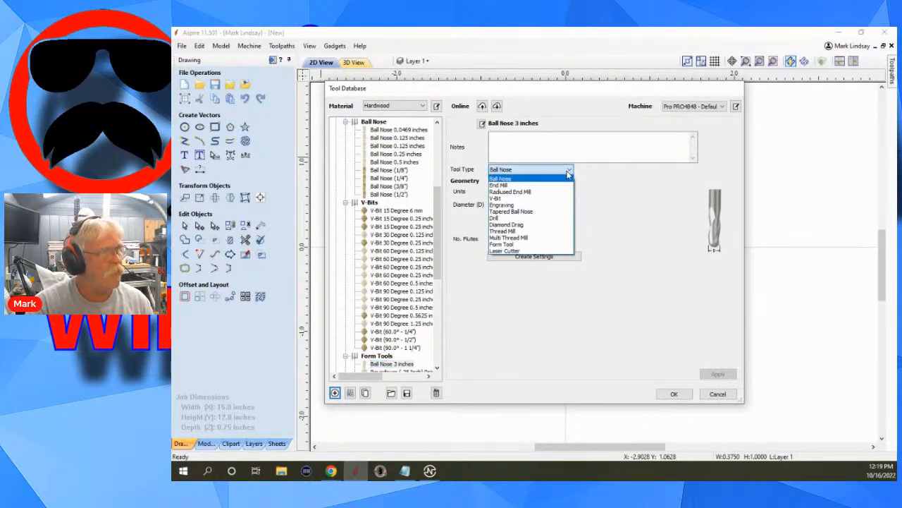
left_click(517, 244)
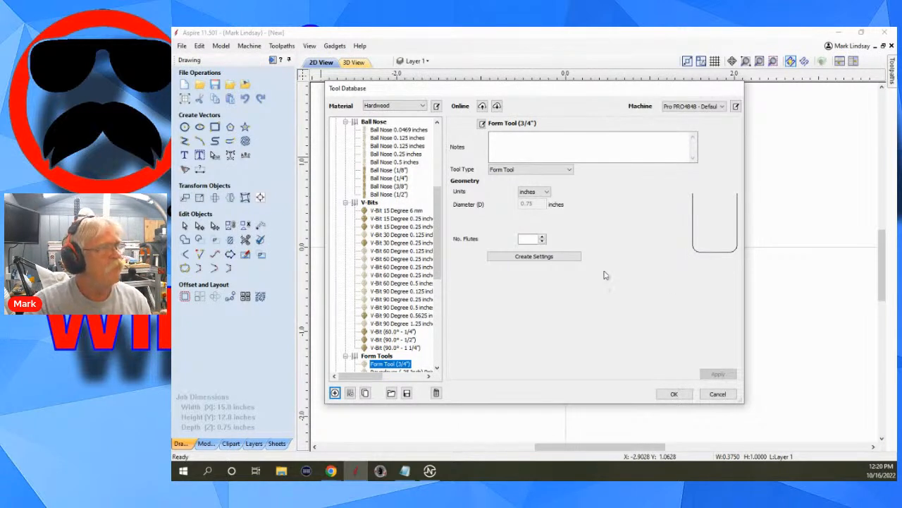
left_click(543, 238)
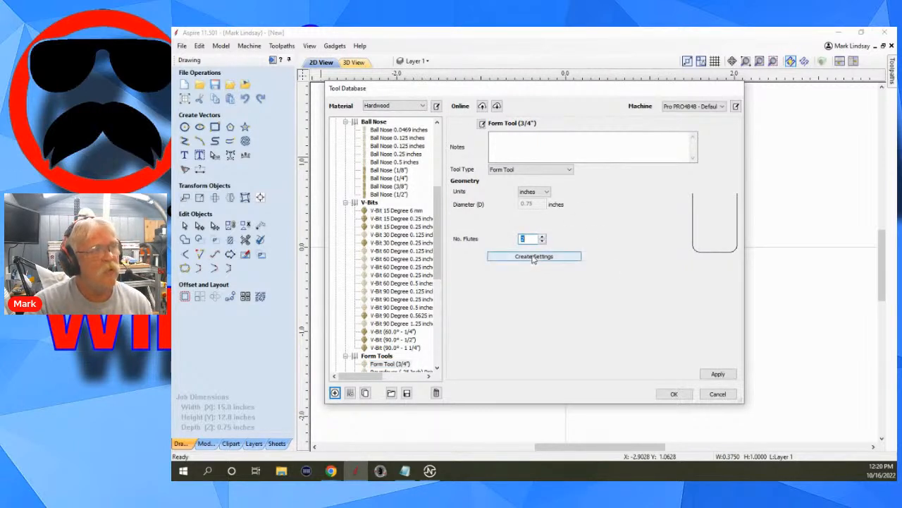
left_click(533, 257)
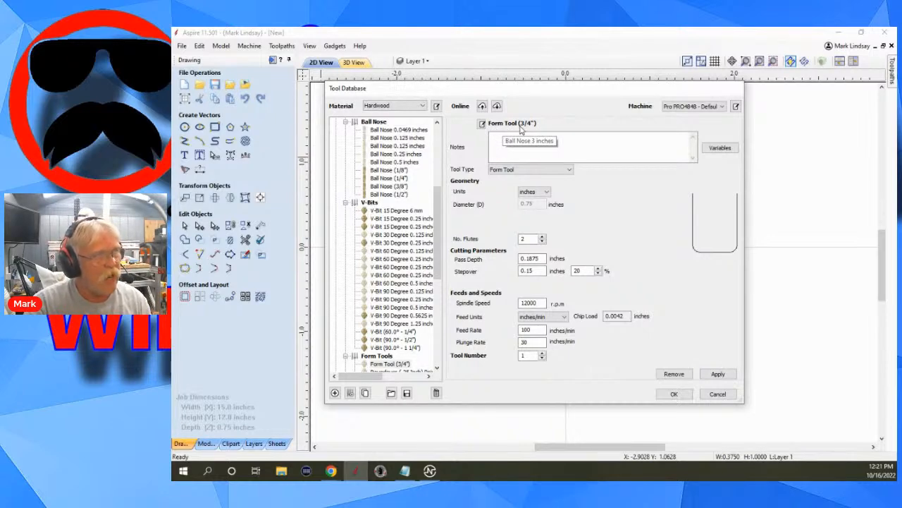
Apply the new Form Tool (3/4") entry and close the tool database.
left_click(483, 124)
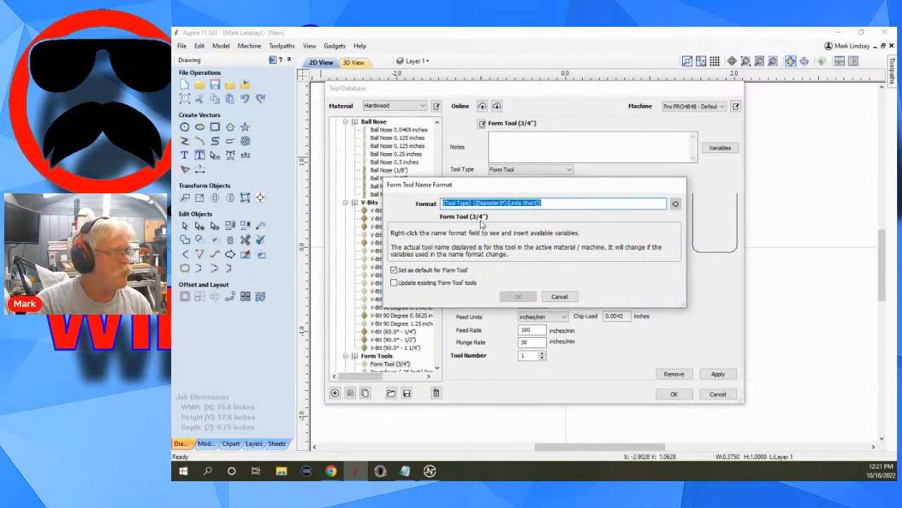
left_click(559, 297)
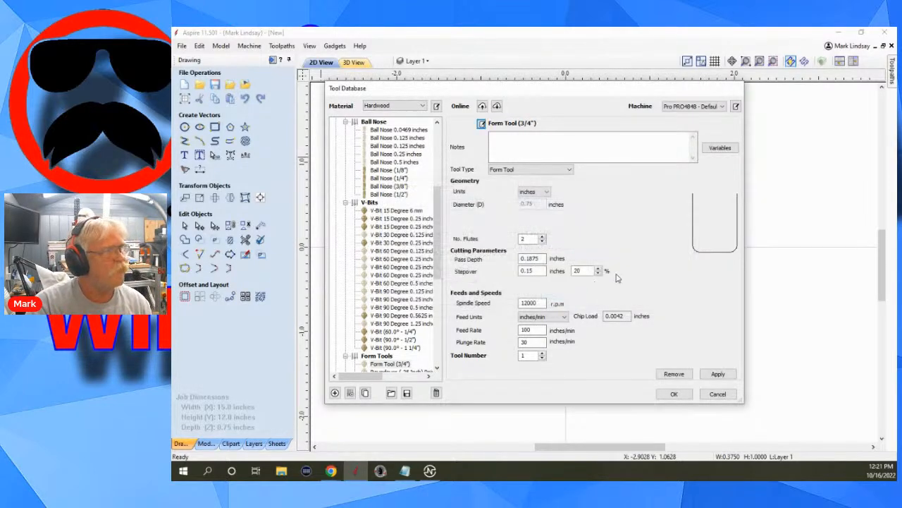
left_click(719, 373)
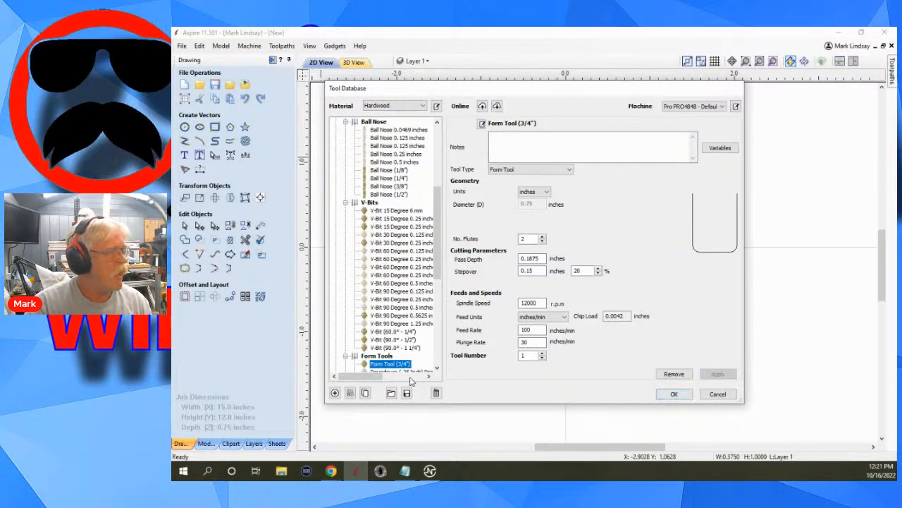
scroll(402, 343, "down", 2)
scroll(402, 343, "down", 1)
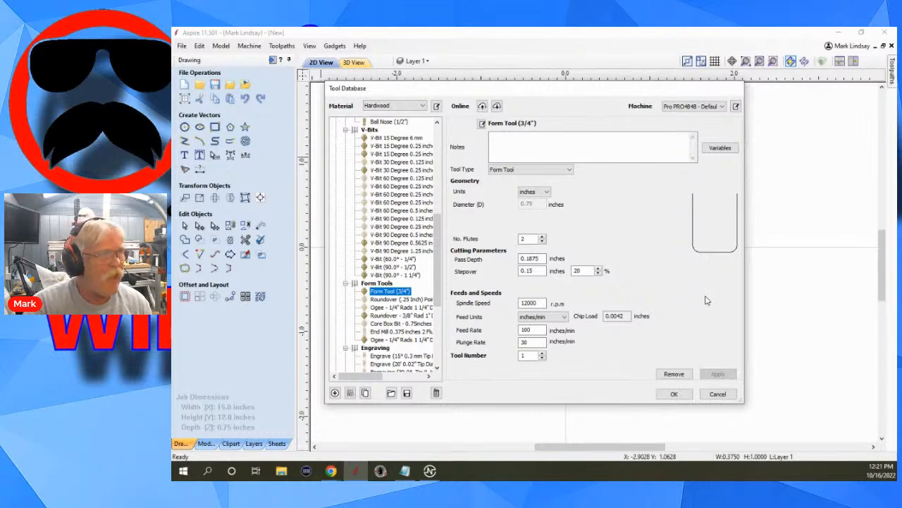
left_click(673, 394)
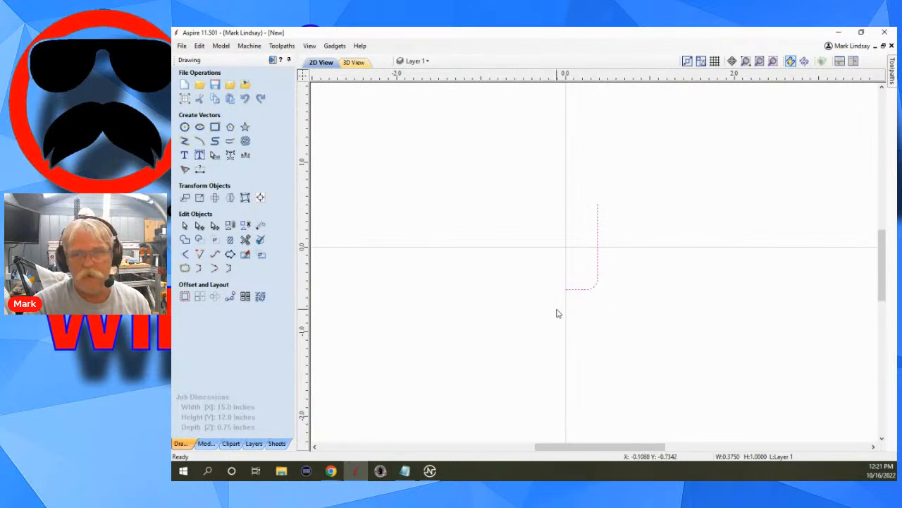
Draw a straight line from 0.375, 0.5 down to 0, -0.5 and delete the filleted profile.
scroll(577, 304, "up", 2)
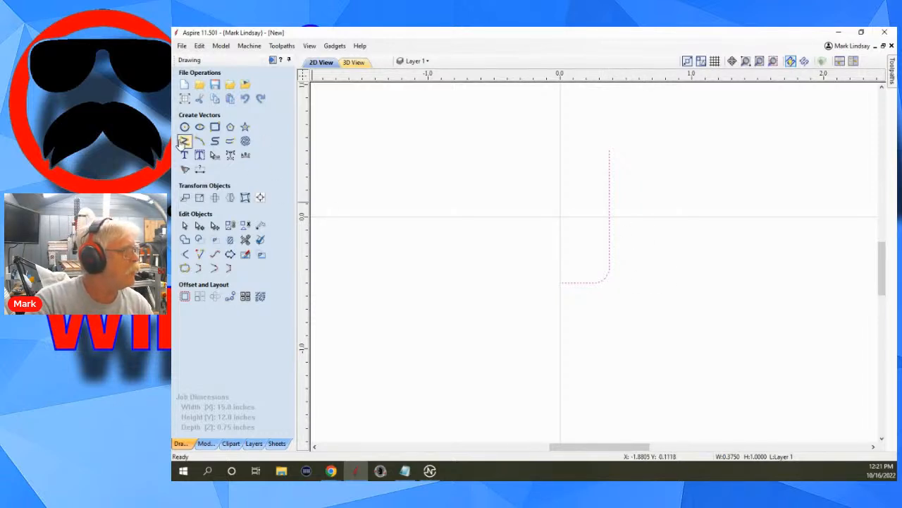
left_click(184, 141)
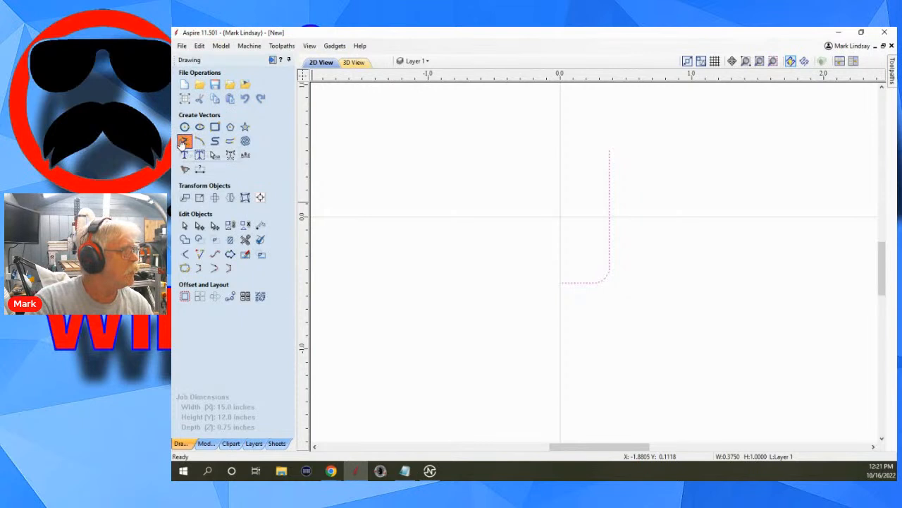
left_click(609, 150)
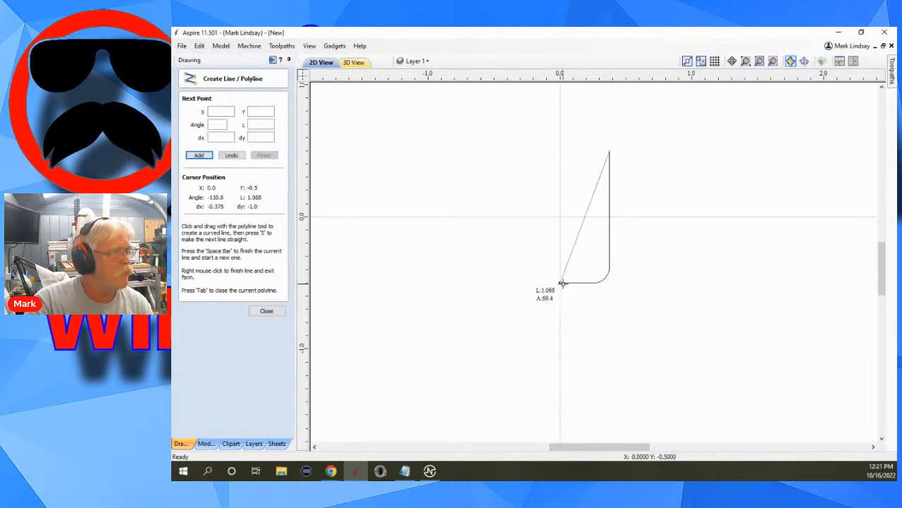
left_click(562, 283)
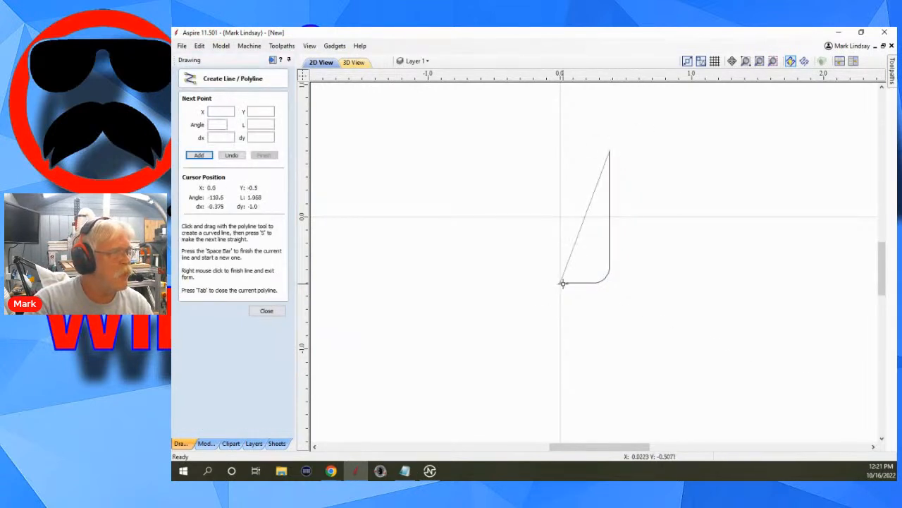
left_click(266, 310)
left_click(608, 280)
key("Delete")
Draw a 0.0625 inch diameter circle centred on the diagonal line's bottom end.
scroll(557, 294, "up", 2)
scroll(557, 294, "up", 5)
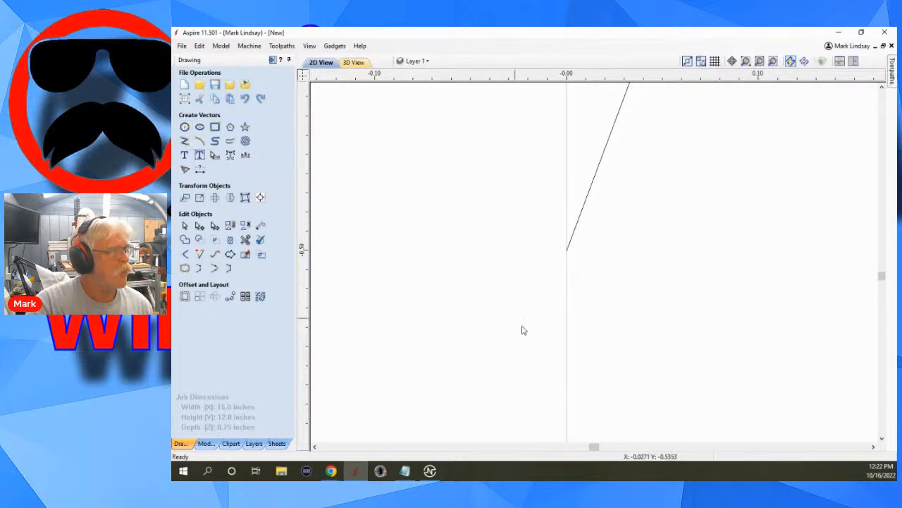
left_click(186, 128)
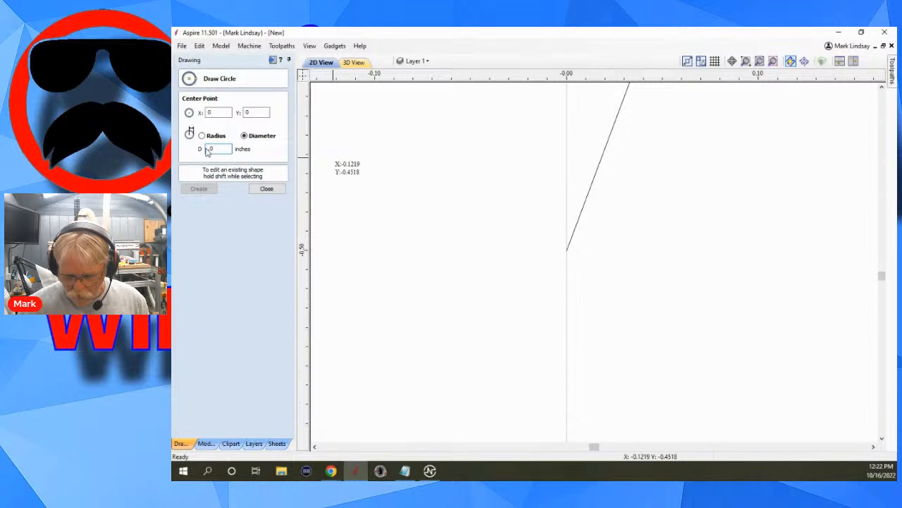
type("625")
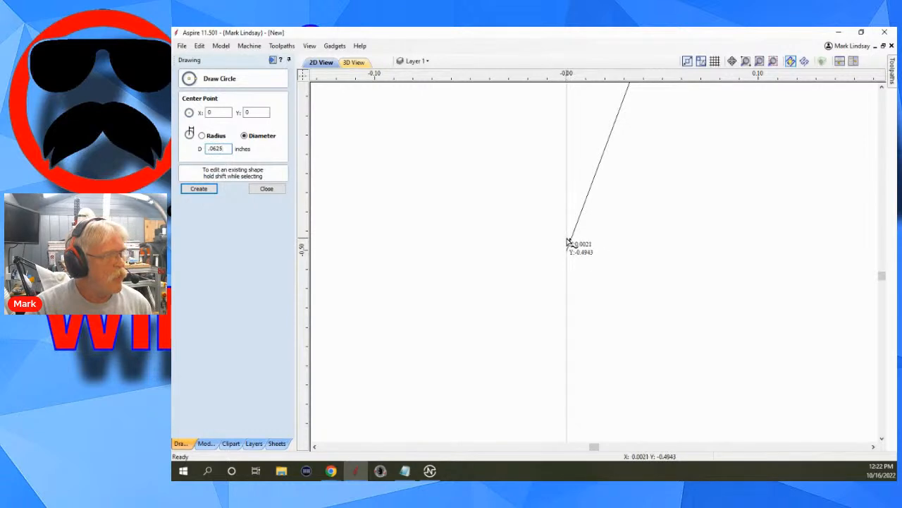
left_click(567, 235)
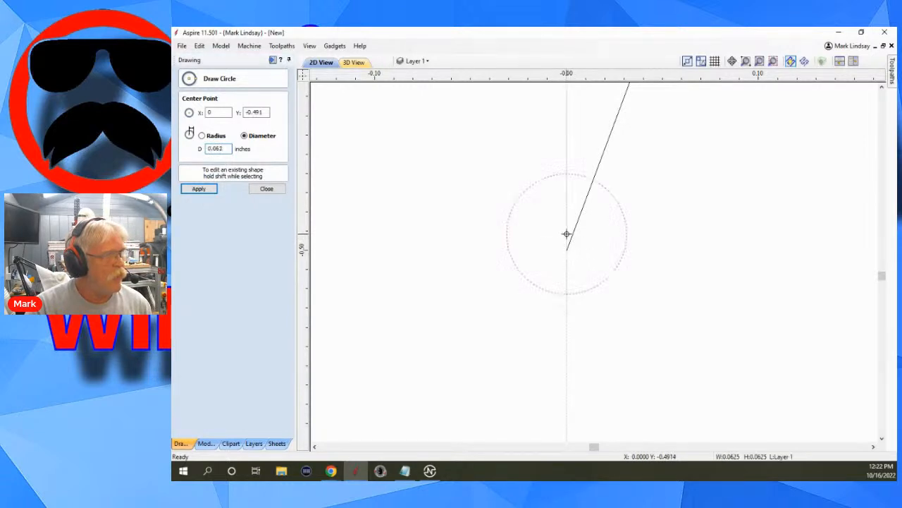
scroll(599, 296, "down", 5)
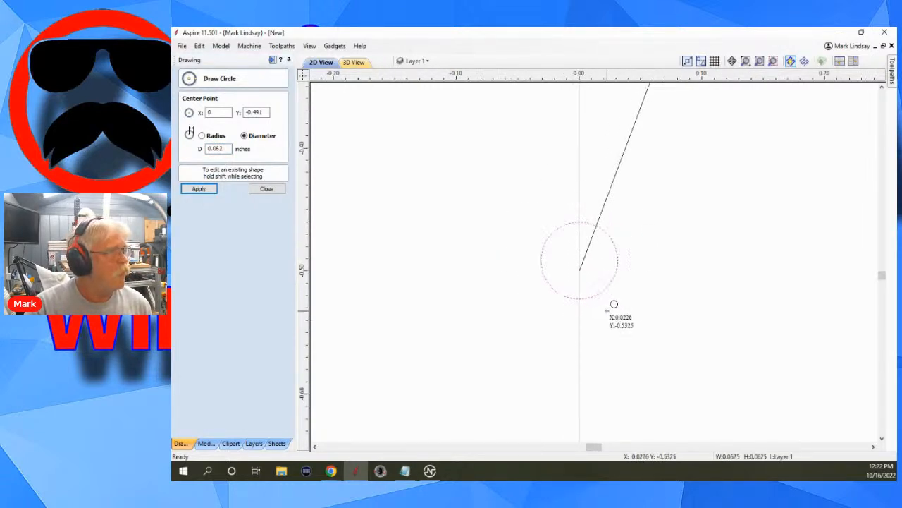
left_click(268, 189)
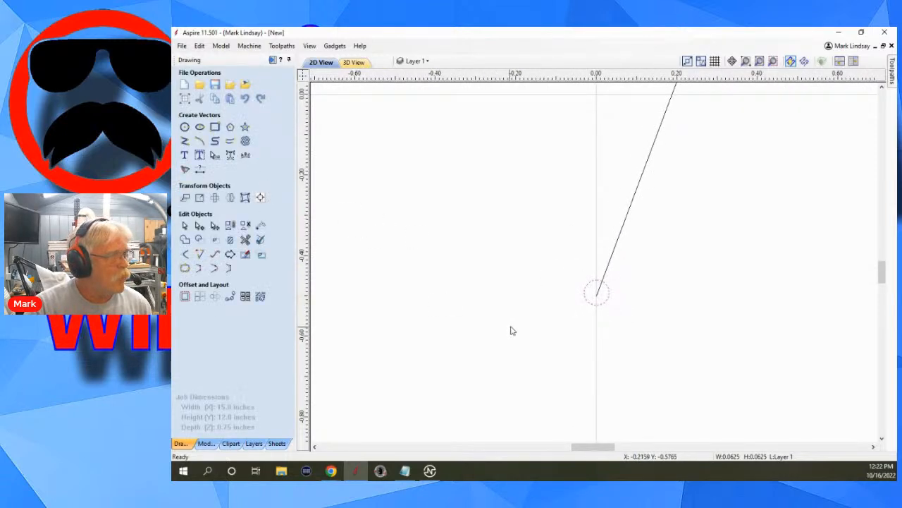
Move the circle so it touches the diagonal line near its bottom end, straddling the vertical axis.
left_click(598, 295)
left_click_drag(599, 289, 596, 279)
scroll(592, 317, "up", 3)
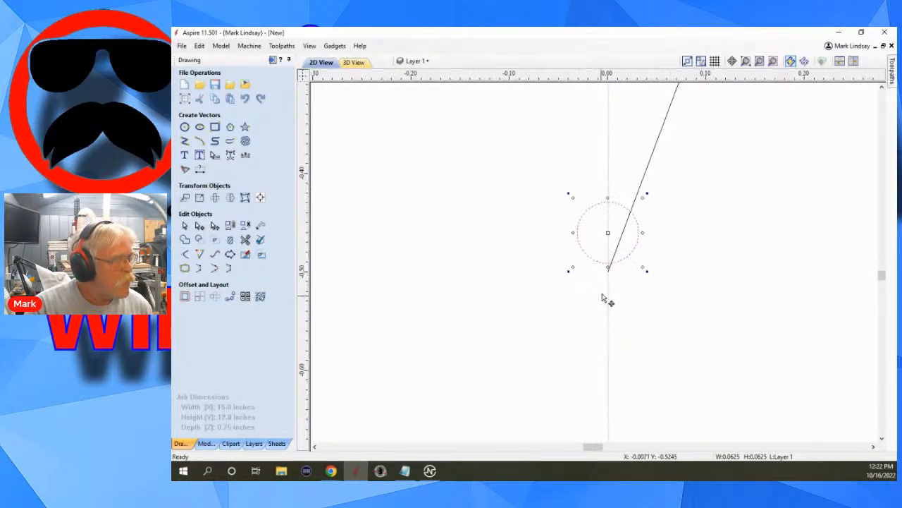
left_click_drag(613, 218, 613, 245)
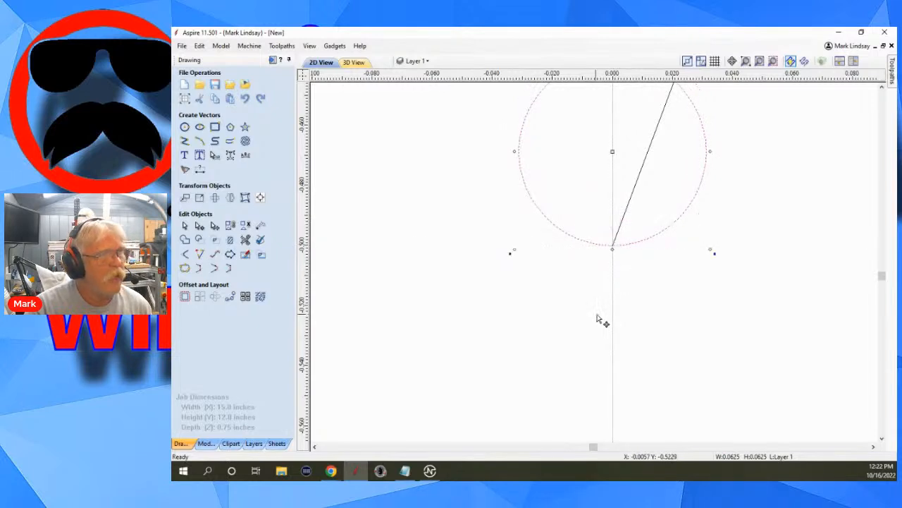
scroll(598, 315, "down", 2)
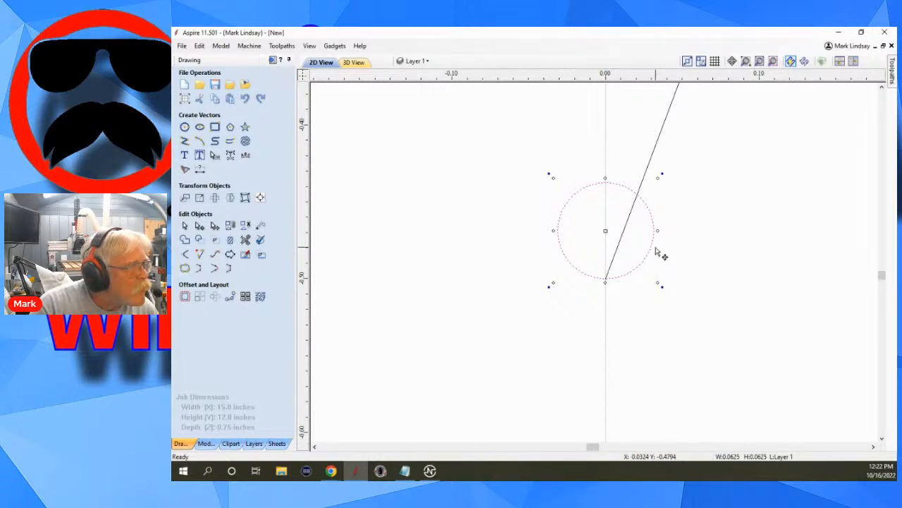
left_click_drag(653, 242, 622, 242)
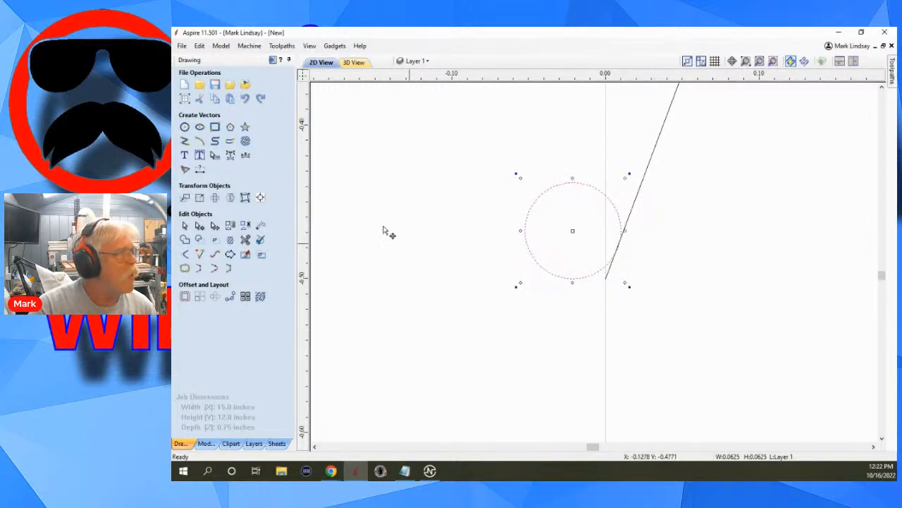
Try to trim the circle where it meets the diagonal line.
left_click(246, 240)
scroll(606, 265, "up", 3)
scroll(633, 270, "up", 1)
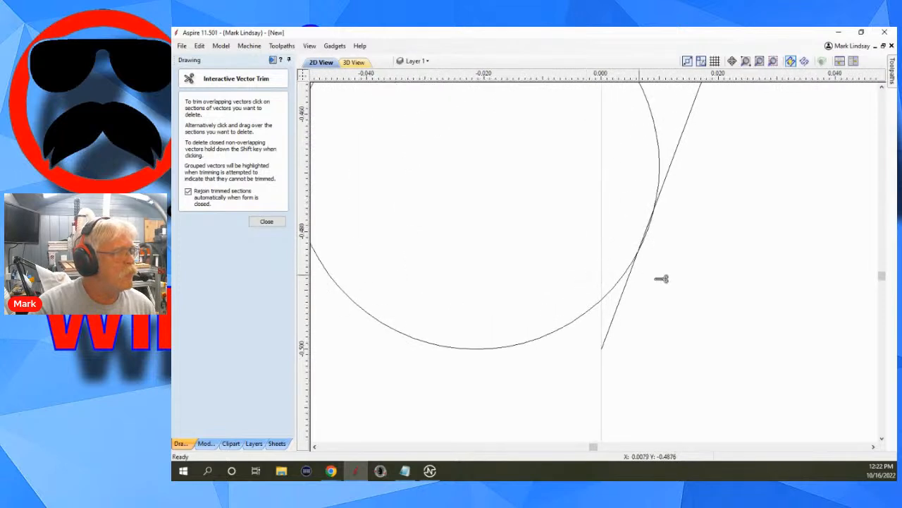
scroll(656, 231, "up", 3)
left_click(645, 227)
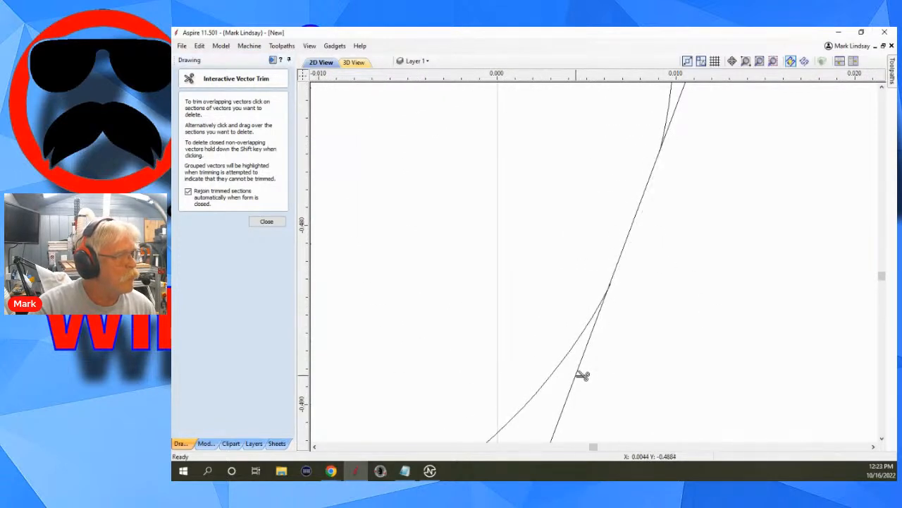
scroll(639, 371, "down", 4)
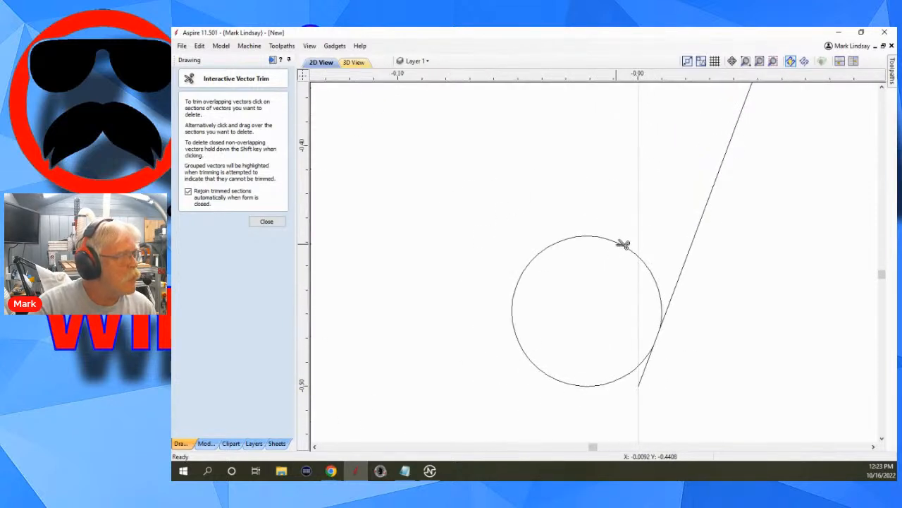
left_click(267, 221)
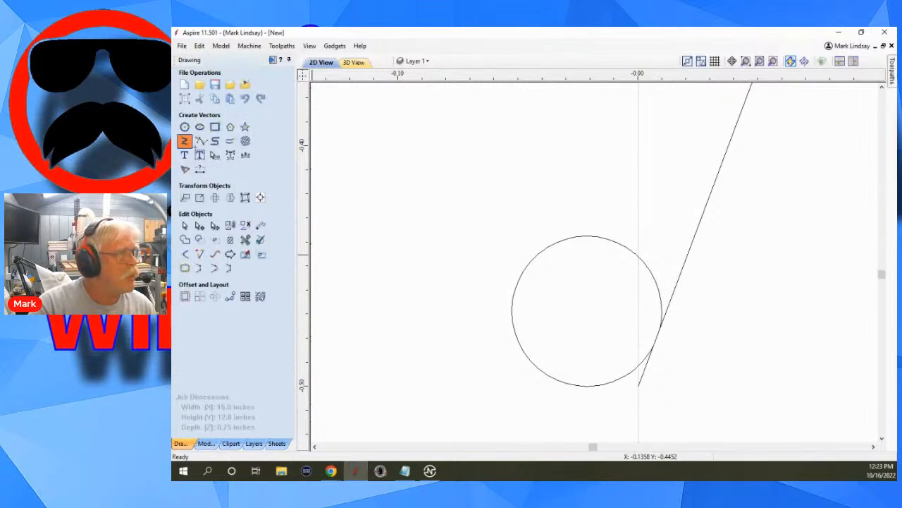
Draw a short vertical line along the axis from about 0, -0.43 down to 0, -0.5.
left_click(189, 141)
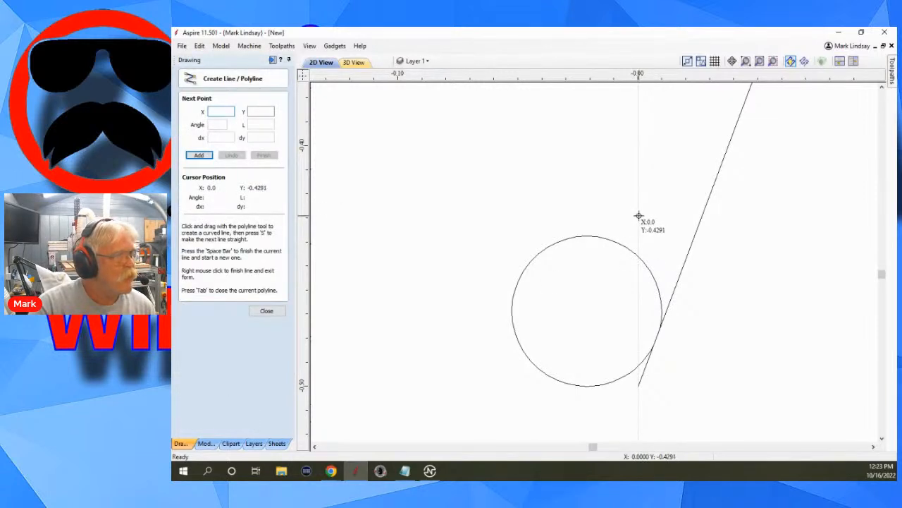
left_click(638, 215)
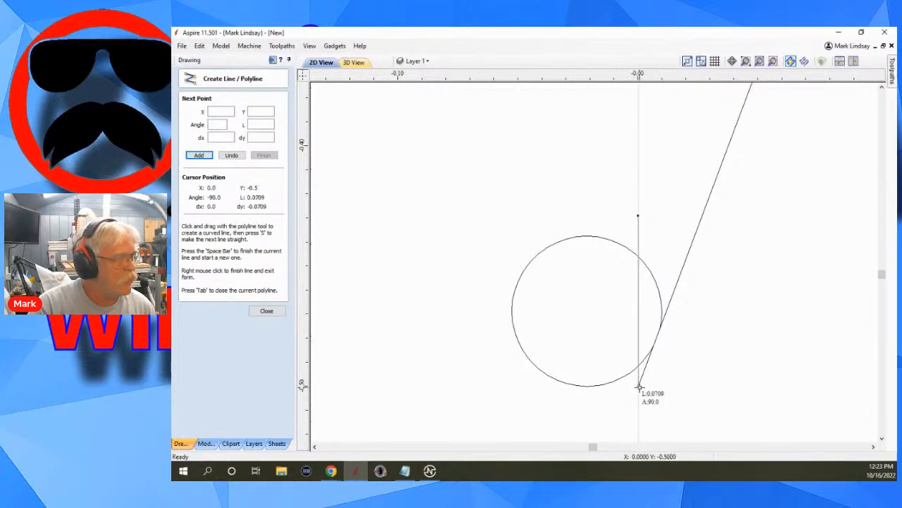
left_click(638, 388)
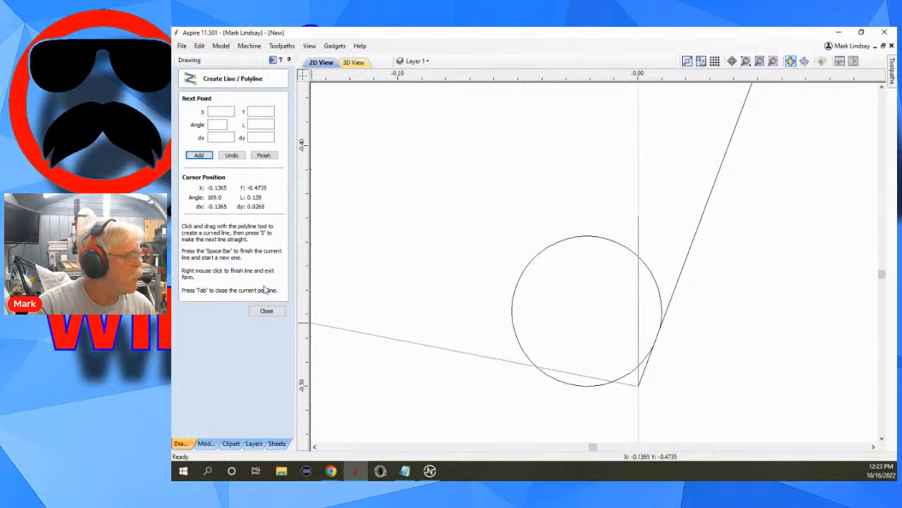
left_click(266, 311)
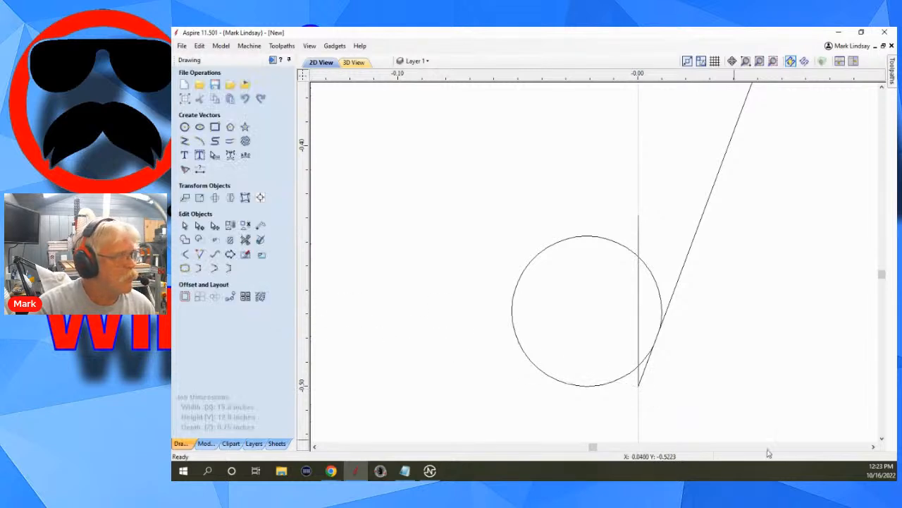
Trim away the excess circle and line segments so an arc joins the vertical line to the diagonal line.
left_click(245, 240)
left_click(634, 251)
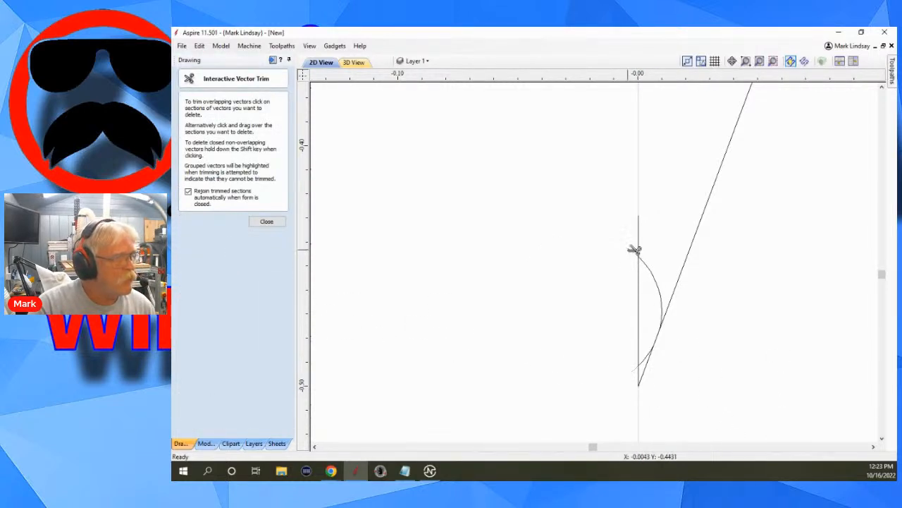
left_click(642, 237)
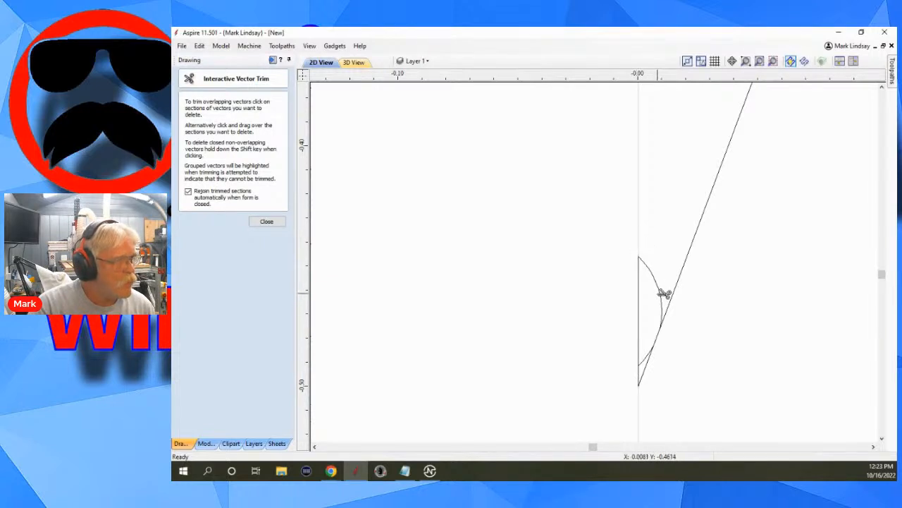
left_click(664, 294)
scroll(638, 386, "up", 3)
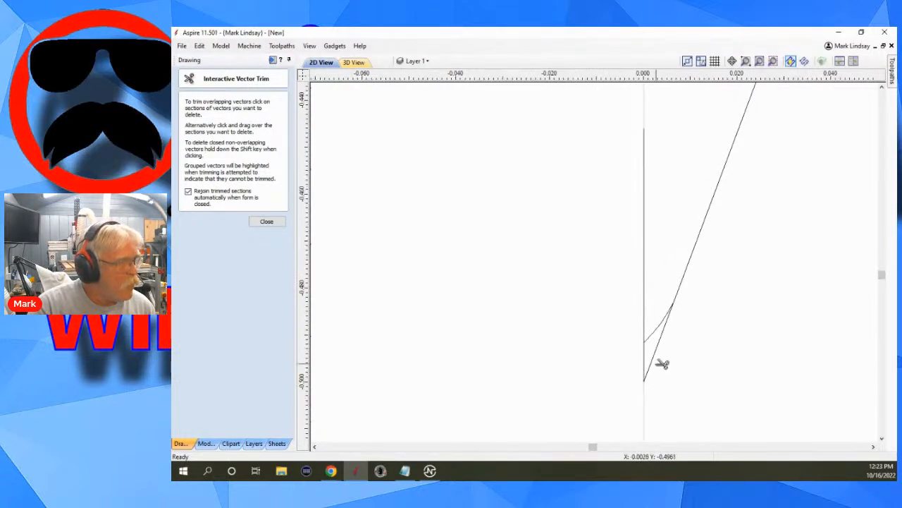
left_click(653, 363)
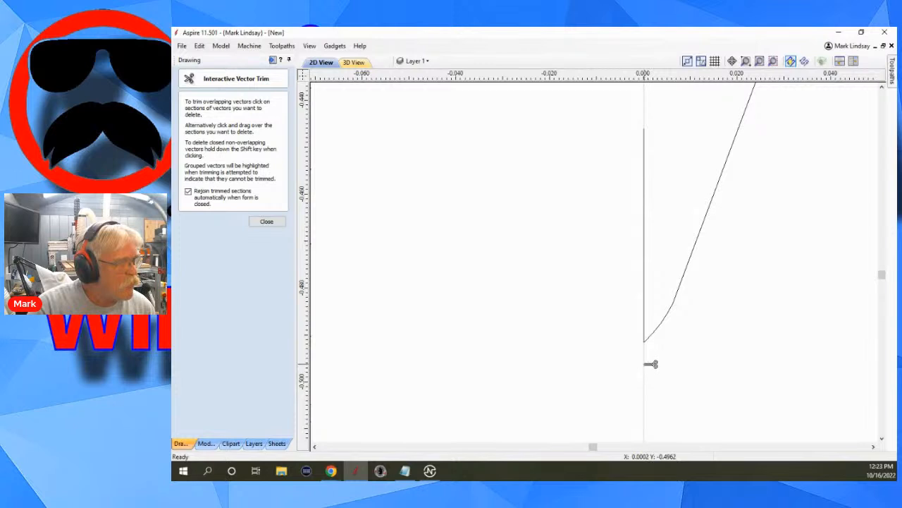
Trim away the leftover vertical line segment above the arc and close the trim tool.
left_click(647, 300)
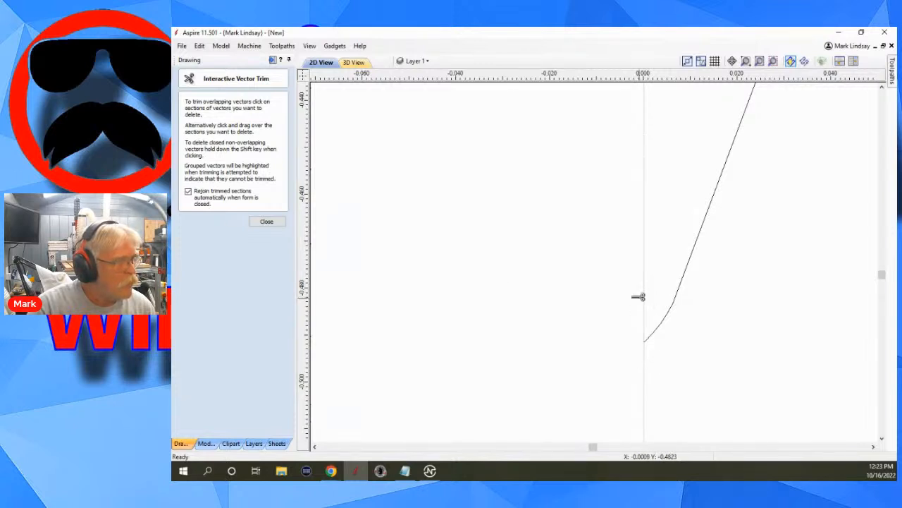
left_click(281, 222)
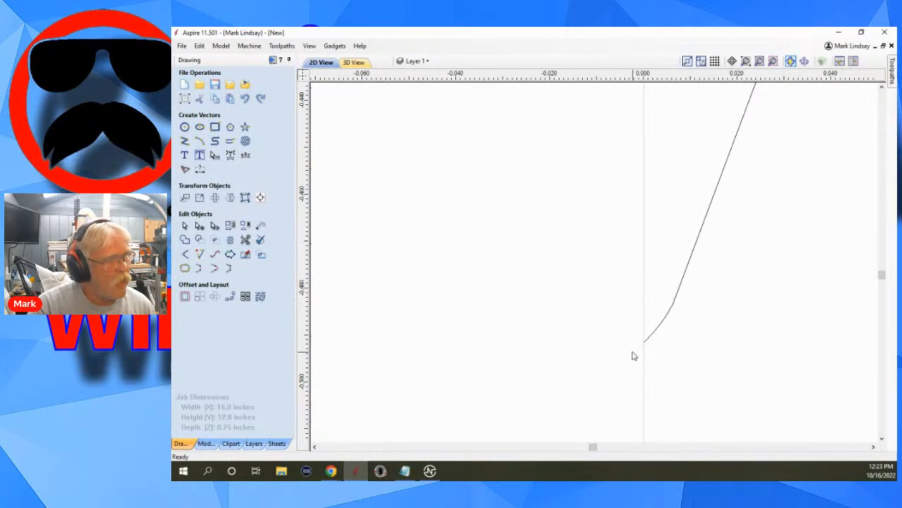
Try adding a new Form Tool to the tool database's Form Tools group from the selected tapered profile, discarding the changes.
scroll(599, 368, "down", 3)
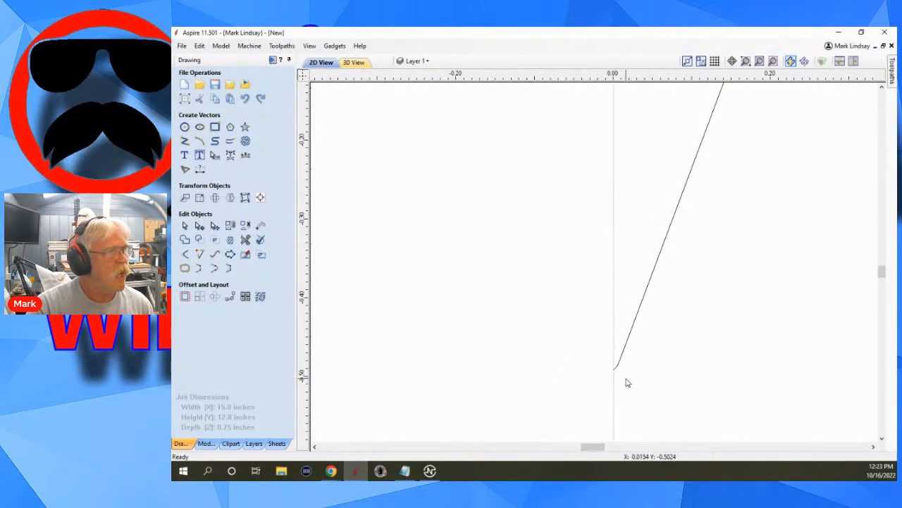
scroll(633, 381, "down", 2)
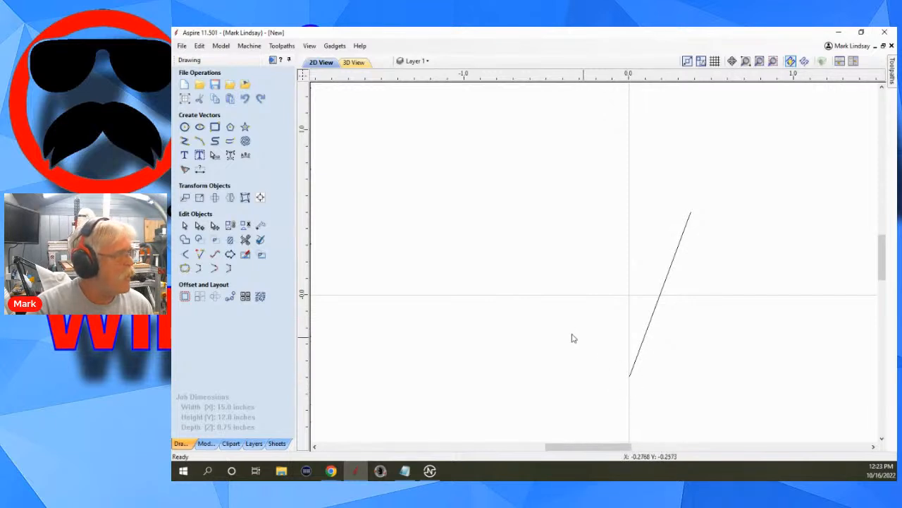
left_click_drag(731, 197, 568, 401)
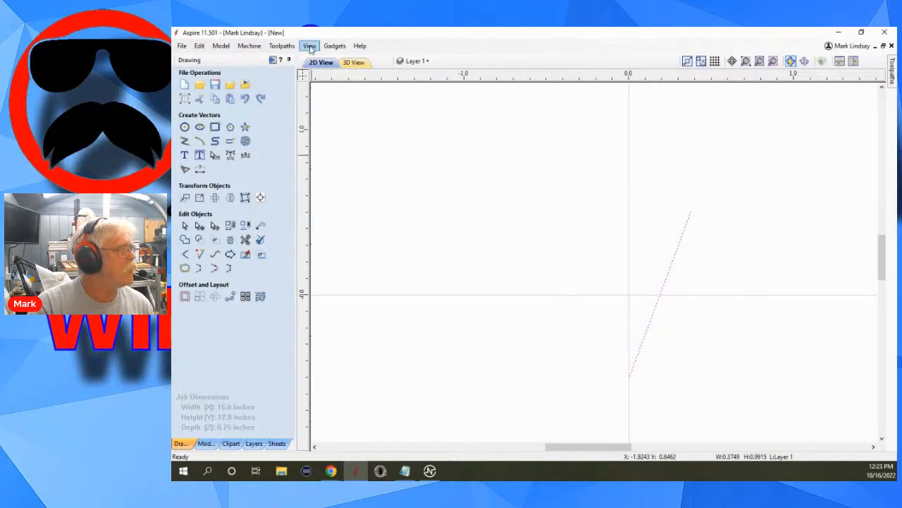
left_click(280, 48)
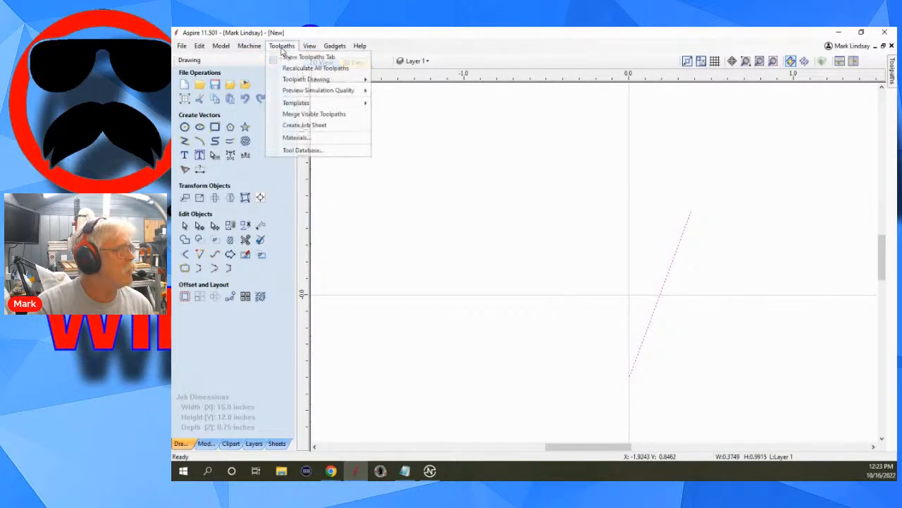
left_click(303, 147)
scroll(386, 313, "down", 15)
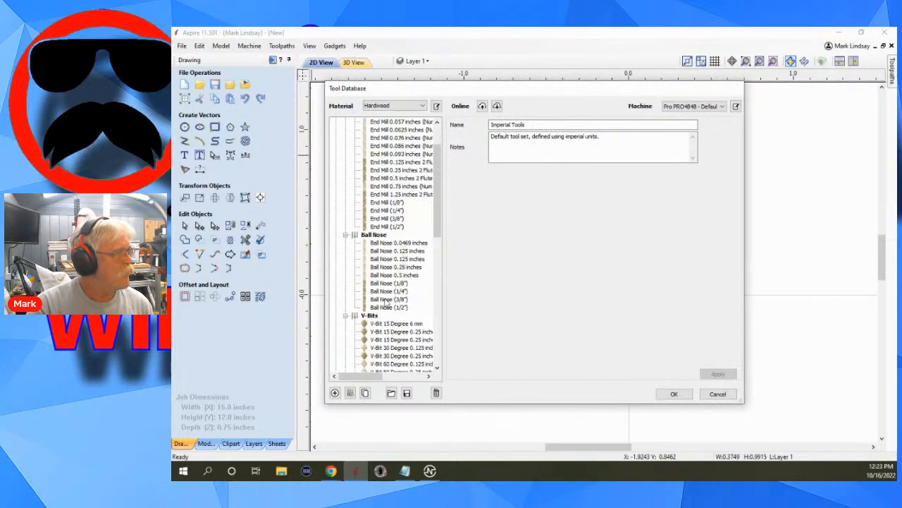
scroll(386, 310, "down", 1)
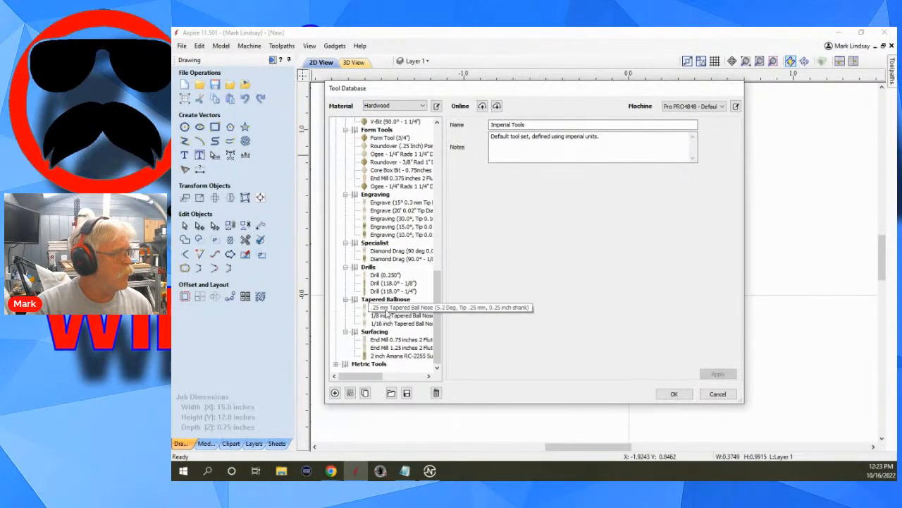
left_click(386, 131)
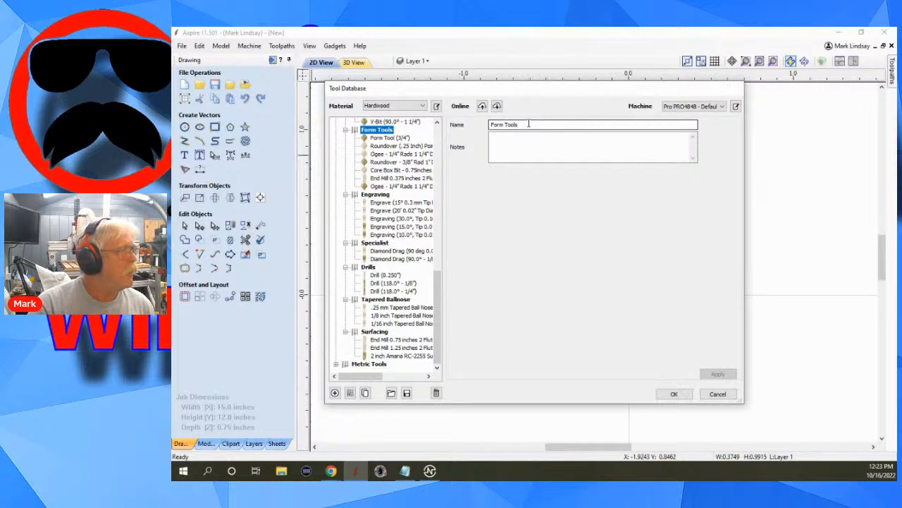
left_click(334, 393)
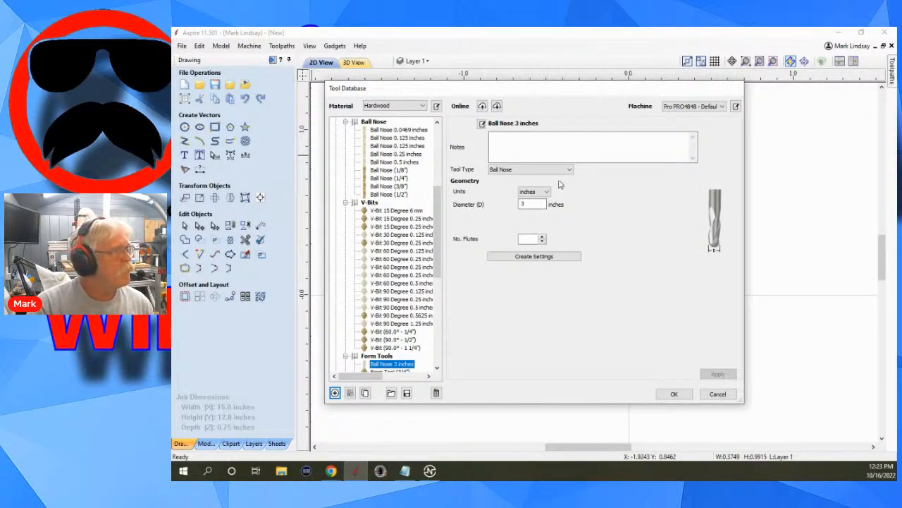
left_click(569, 170)
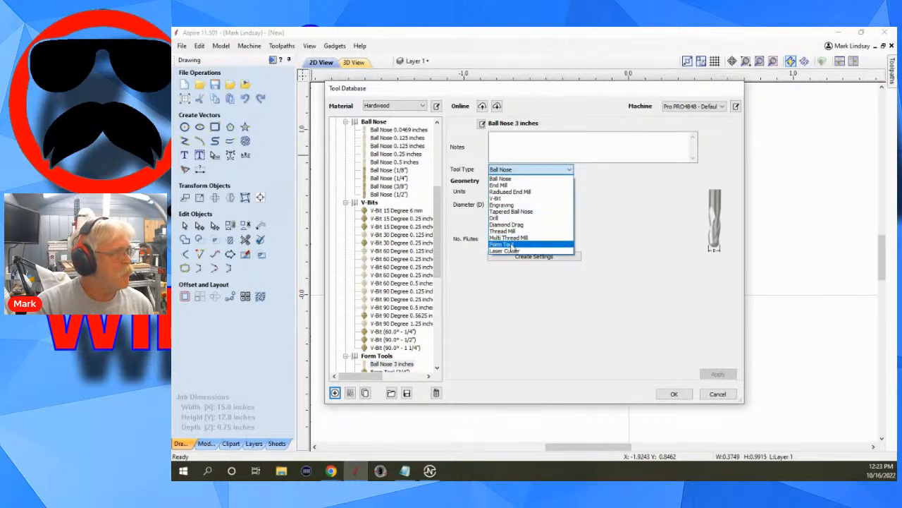
left_click(511, 245)
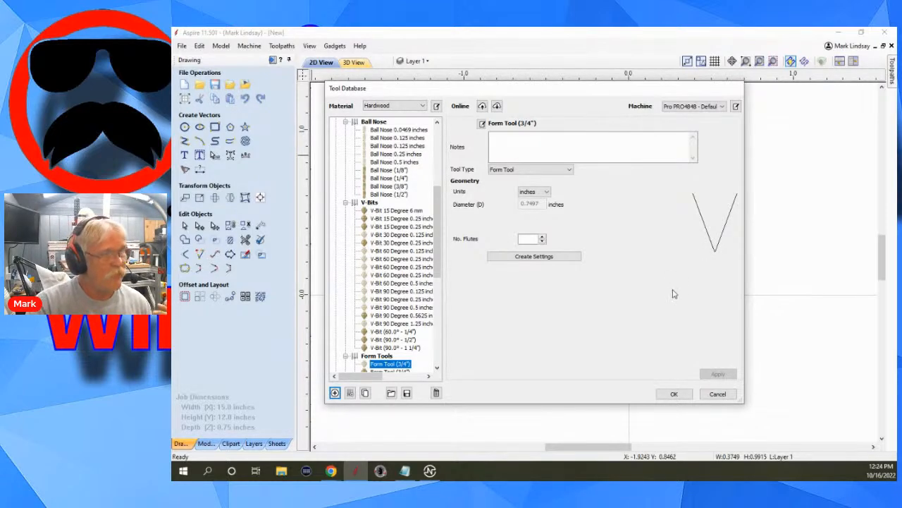
left_click(718, 394)
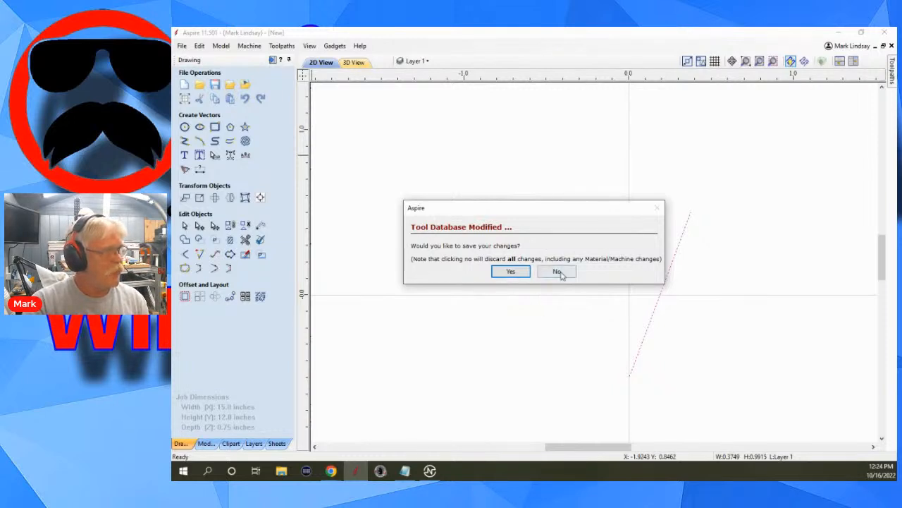
left_click(557, 272)
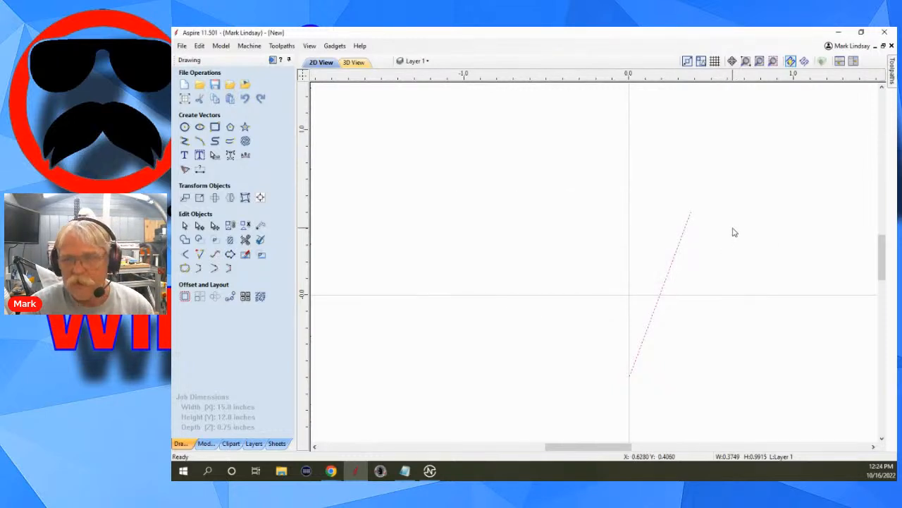
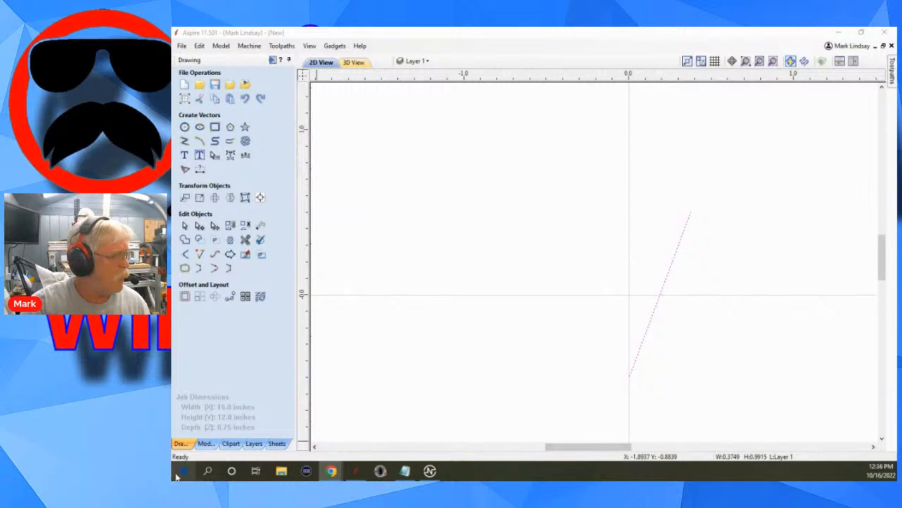
Launch Aspire 11.0 from the Start menu and create a new file with the default job setup.
left_click(182, 471)
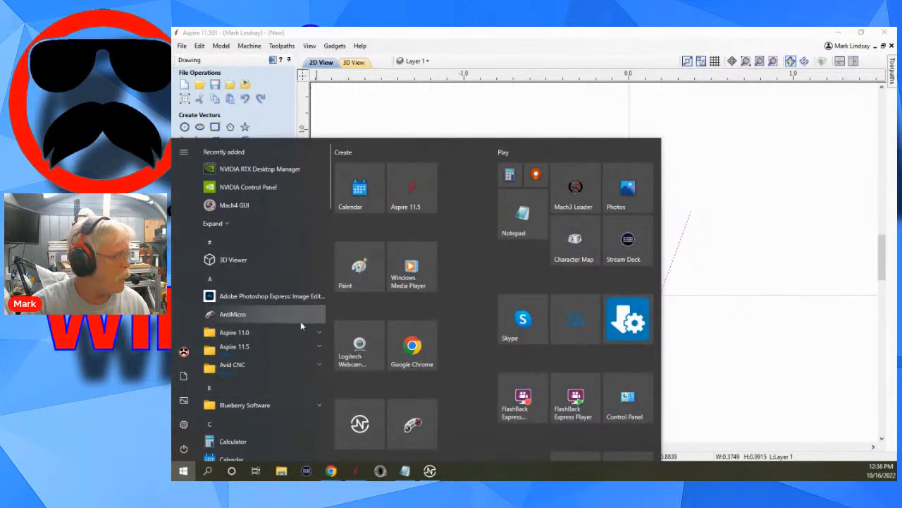
scroll(280, 387, "down", 5)
scroll(280, 384, "up", 5)
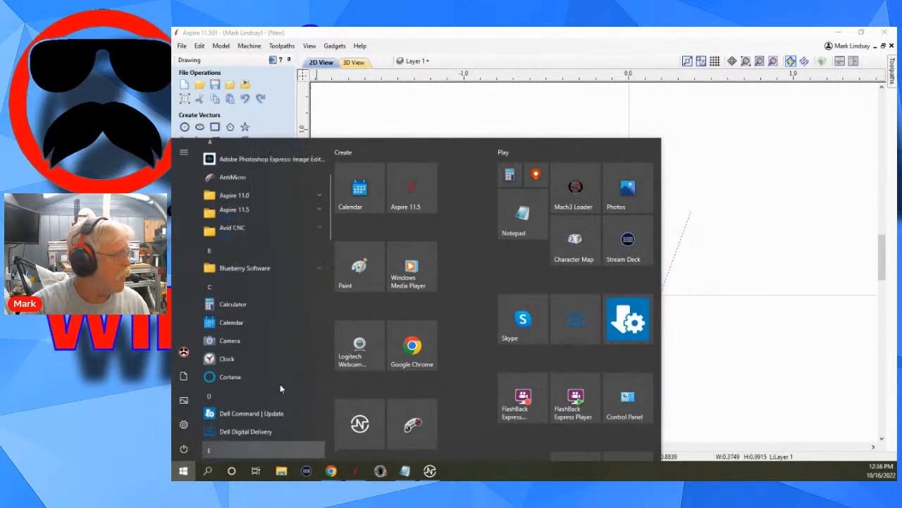
left_click(298, 332)
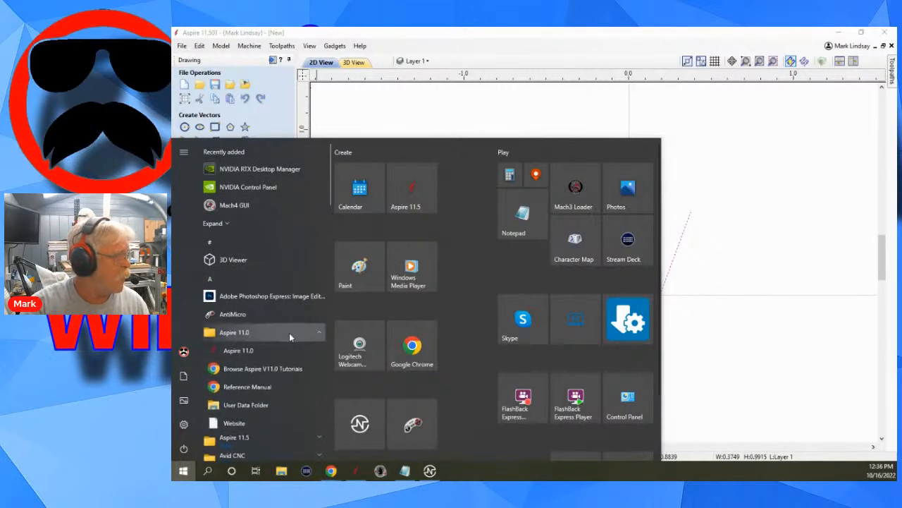
left_click(783, 270)
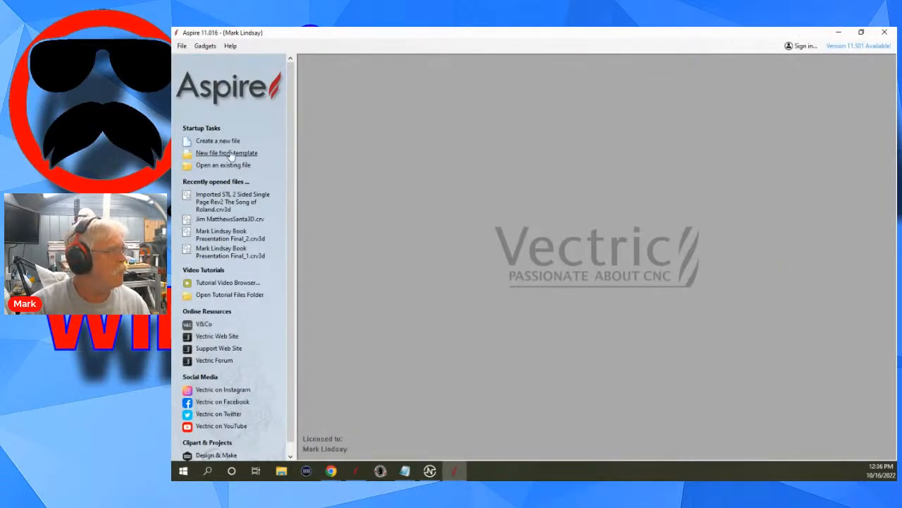
left_click(212, 140)
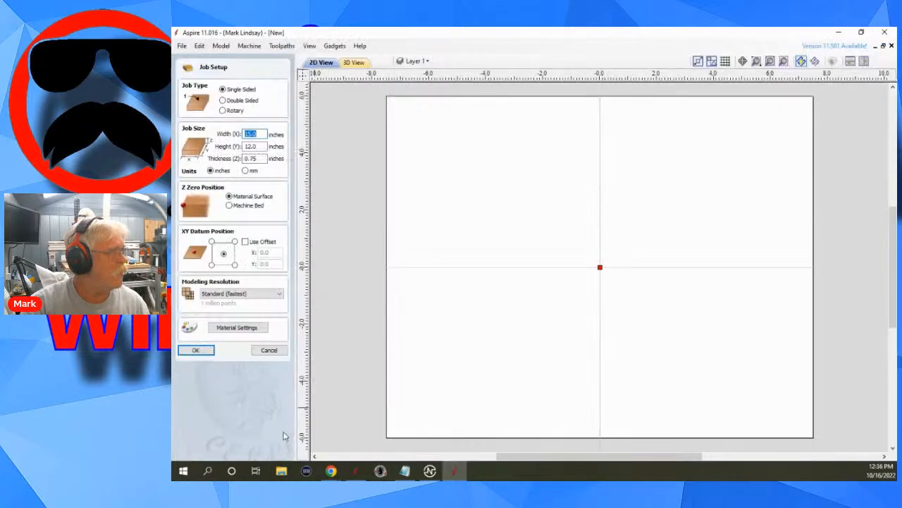
left_click(196, 349)
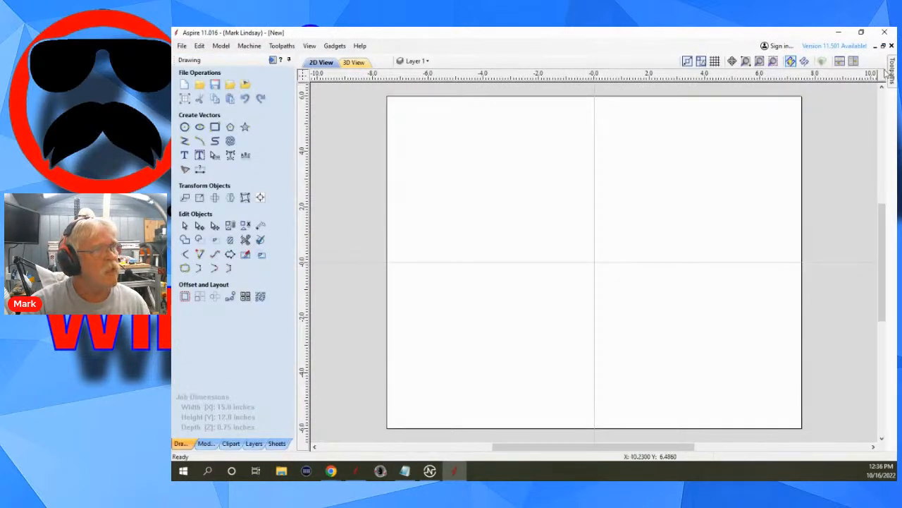
Copy the tapered profile line from Aspire 11.5 and paste it into the new Aspire 11.0 file.
left_click(838, 32)
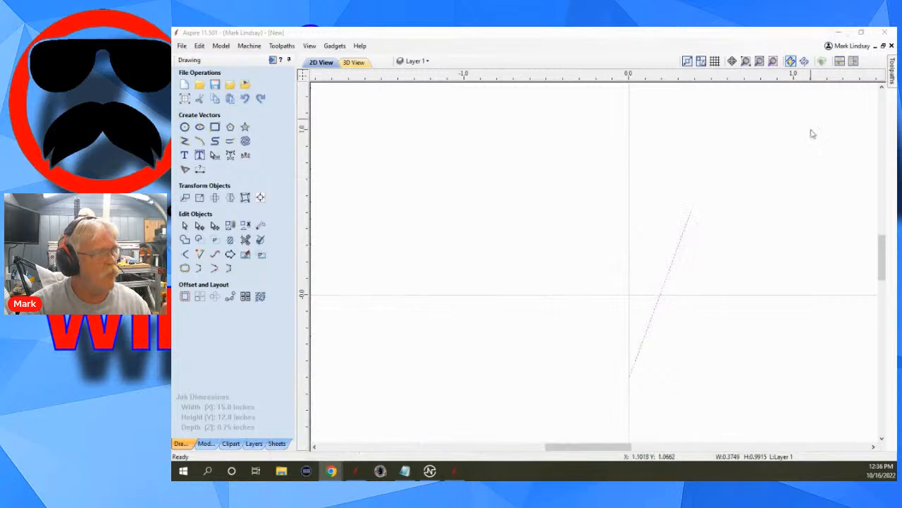
left_click_drag(744, 187, 533, 399)
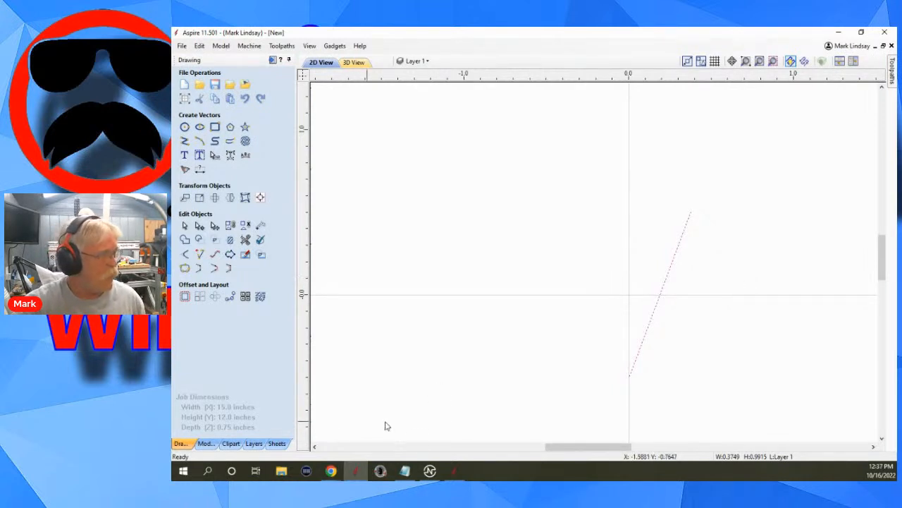
left_click(453, 470)
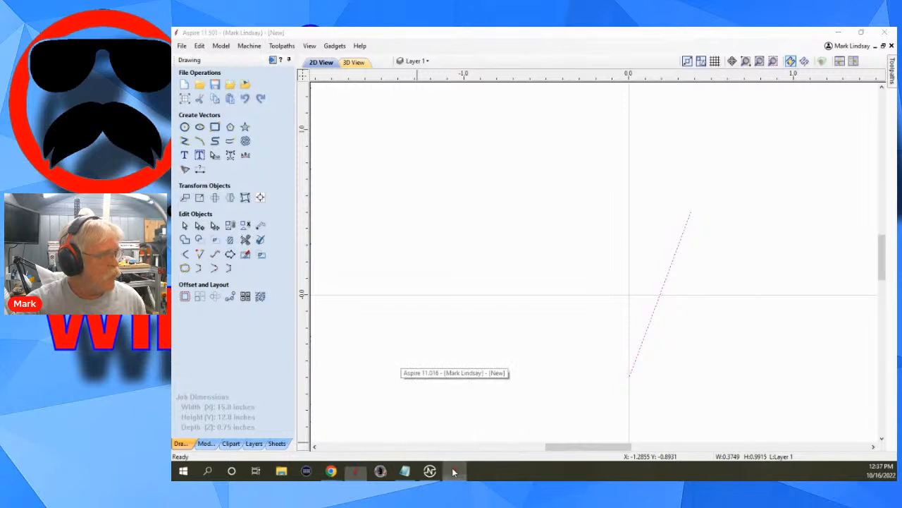
right_click(585, 239)
left_click(619, 266)
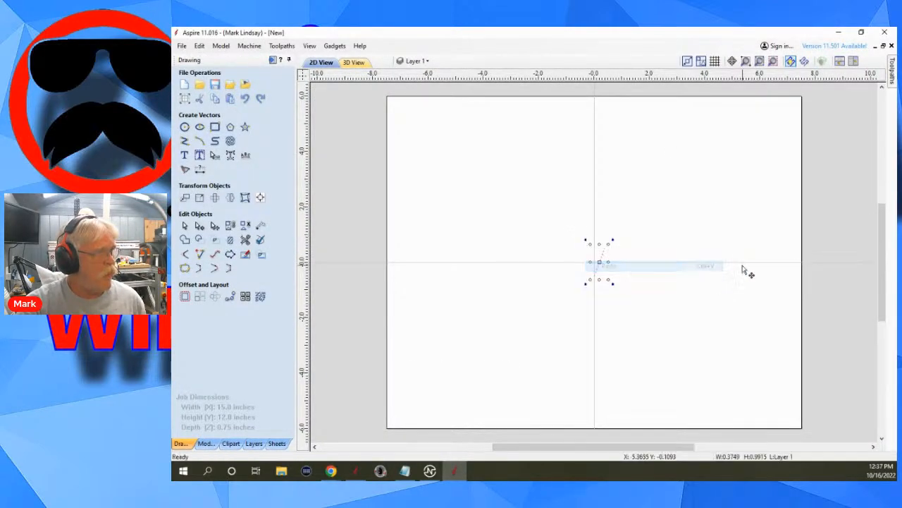
scroll(600, 306, "up", 4)
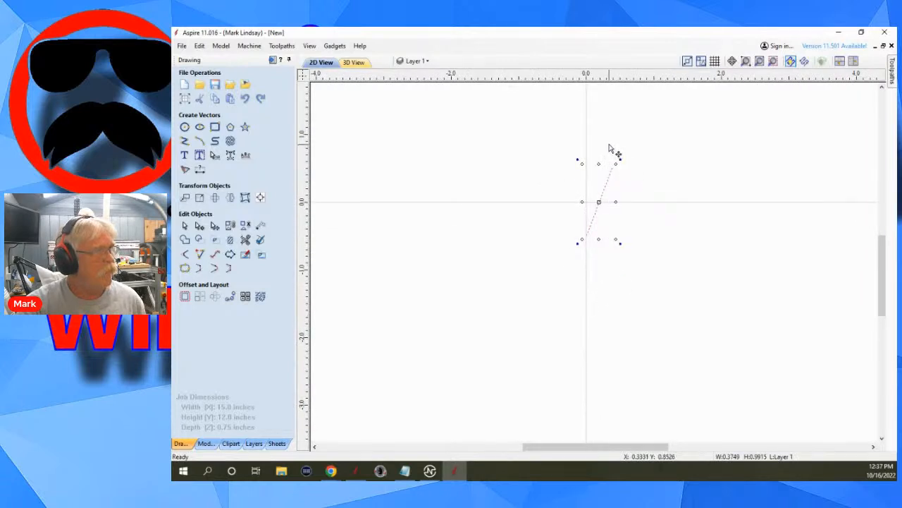
scroll(613, 148, "up", 3)
left_click(740, 240)
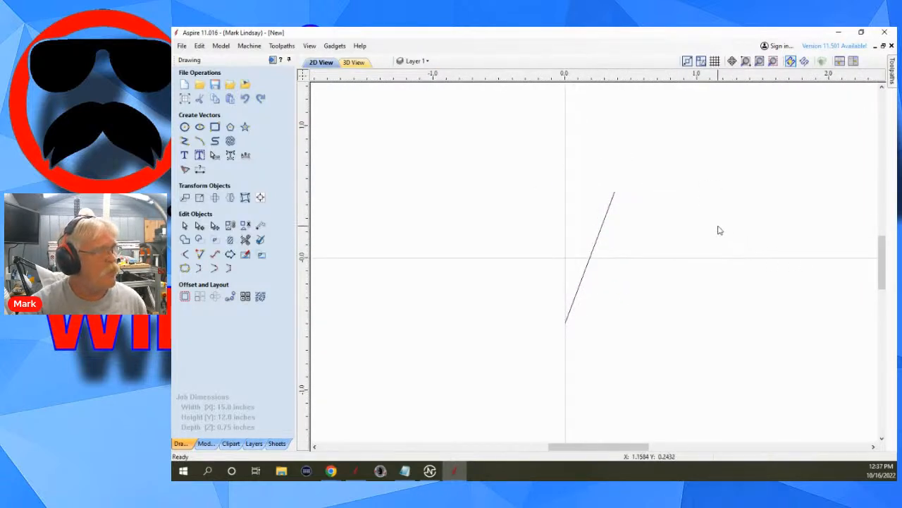
scroll(719, 230, "down", 3)
scroll(663, 223, "down", 4)
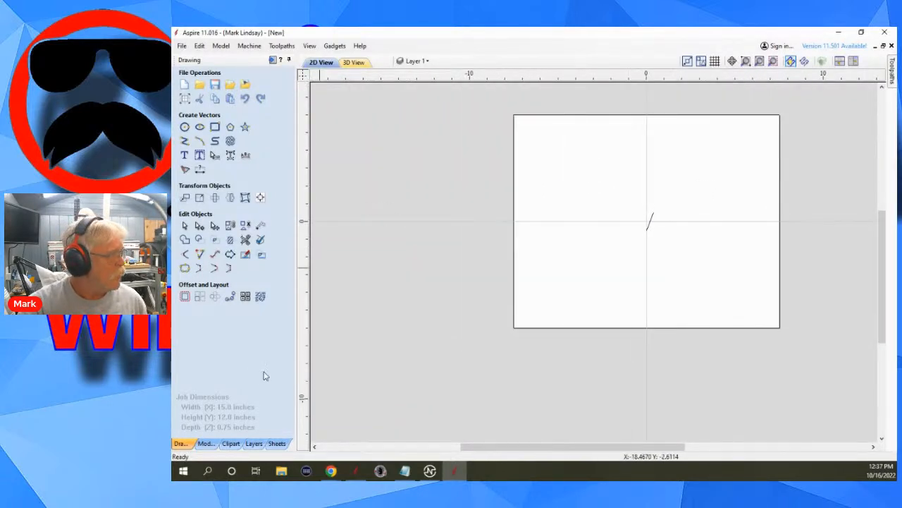
Switch back to Aspire 11.5 and delete the tapered profile line.
left_click(356, 470)
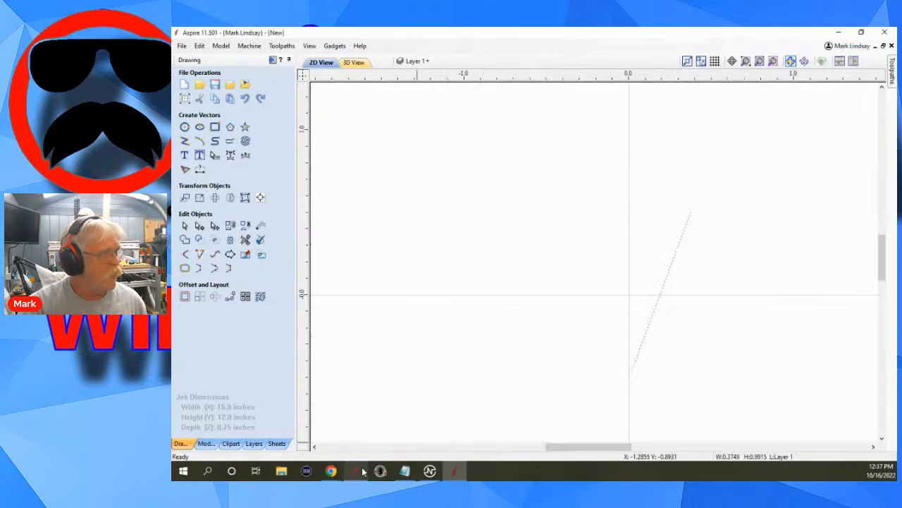
scroll(698, 300, "down", 4)
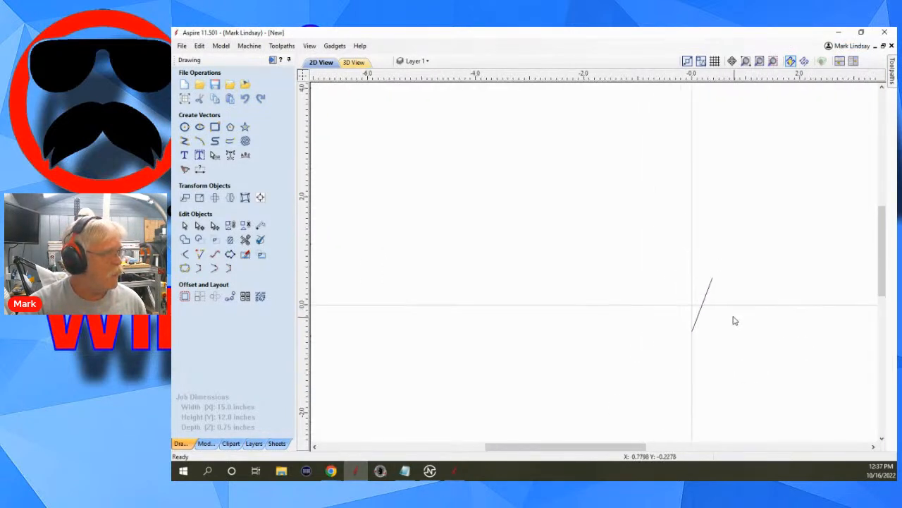
left_click_drag(756, 244, 642, 366)
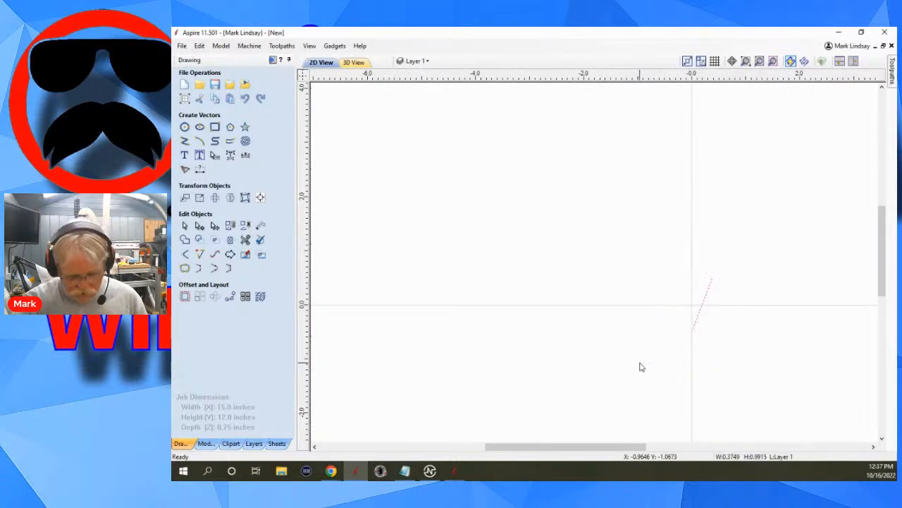
key("Delete")
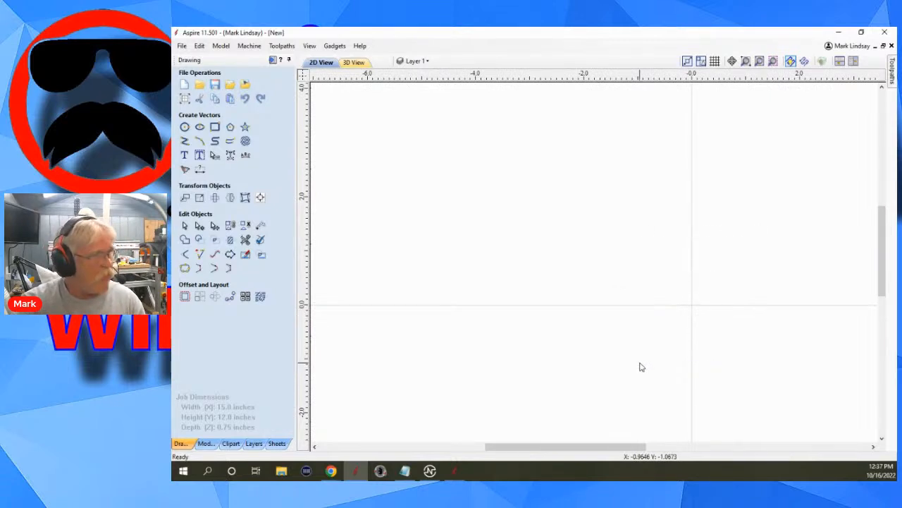
Drag the apple model from the Clipart library into the drawing and copy it.
left_click(230, 443)
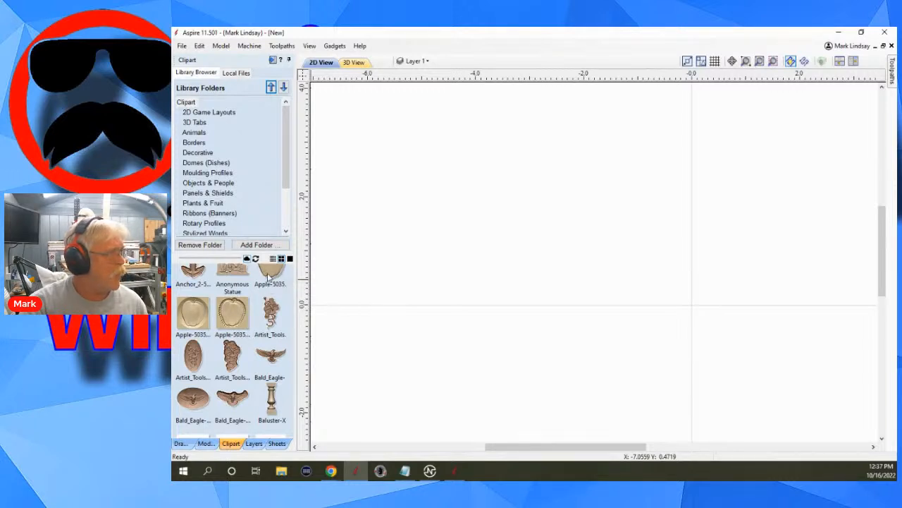
left_click_drag(268, 276, 680, 260)
scroll(522, 247, "down", 3)
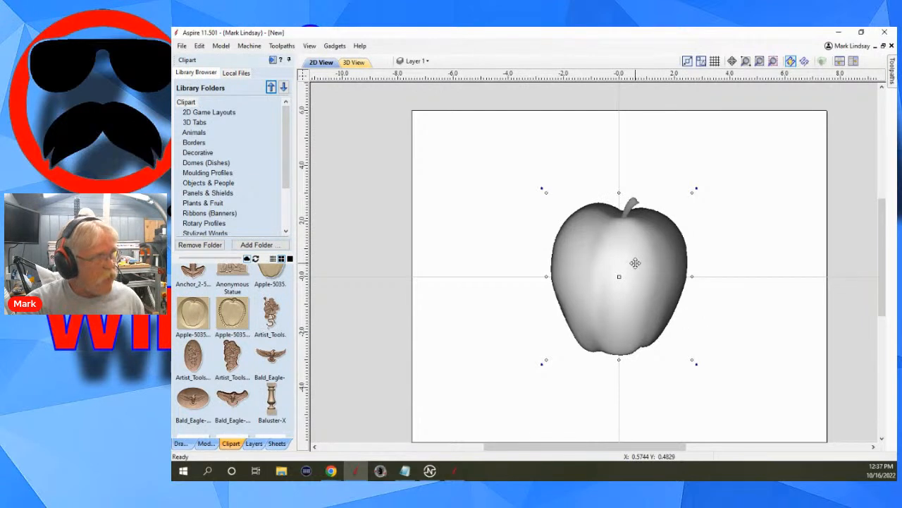
right_click(635, 263)
left_click(675, 309)
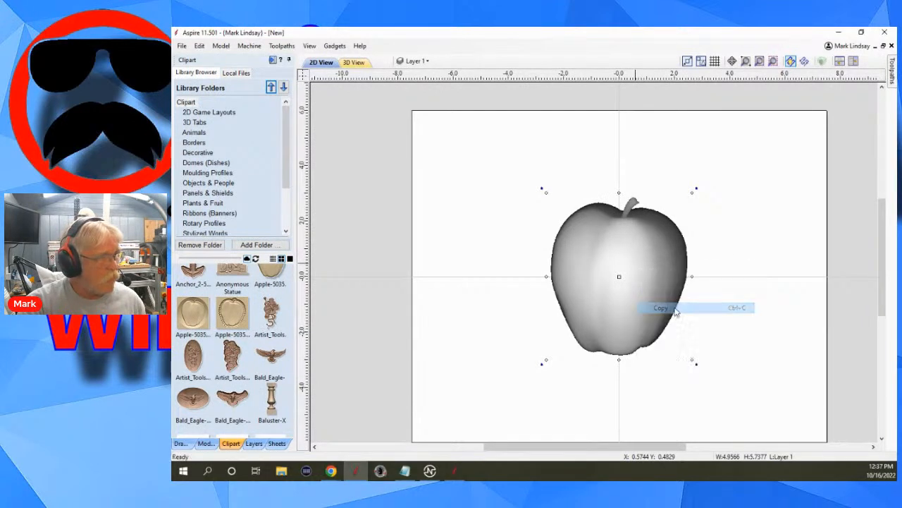
Switch to Aspire 11.0 and delete the pasted profile line.
left_click(455, 471)
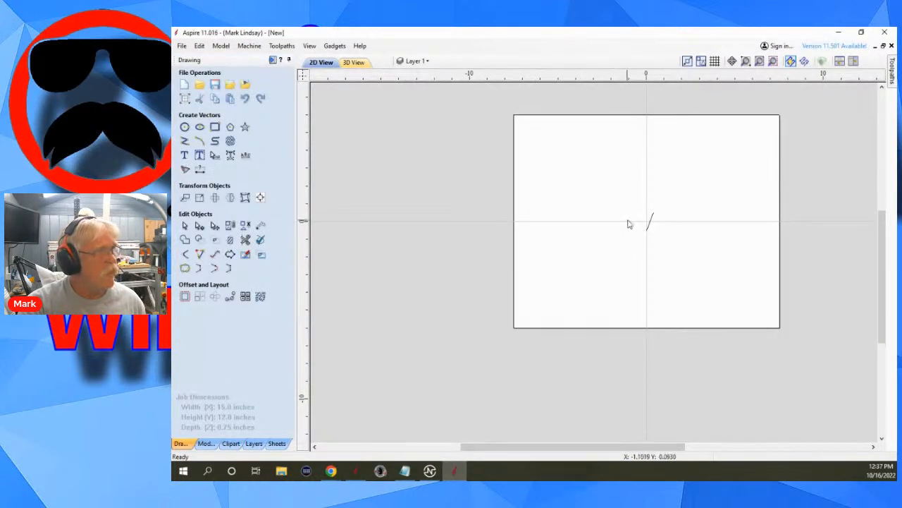
scroll(655, 217, "up", 2)
left_click_drag(642, 162, 574, 269)
key("Delete")
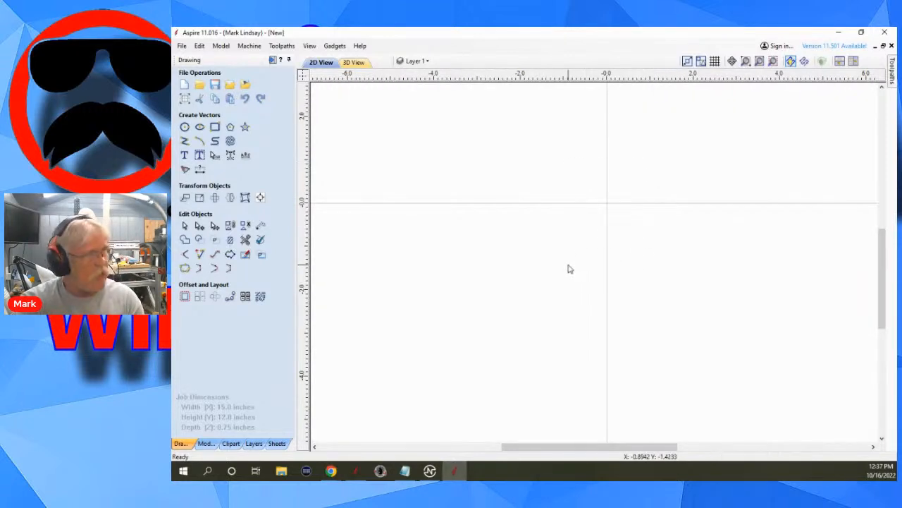
Paste the apple model into the Aspire 11.0 file and copy it from there.
right_click(619, 262)
left_click(659, 263)
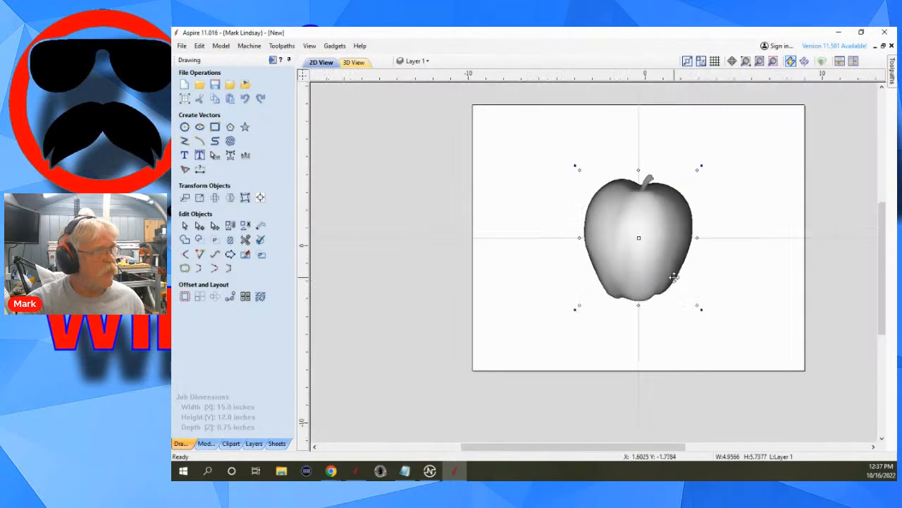
scroll(674, 278, "down", 1)
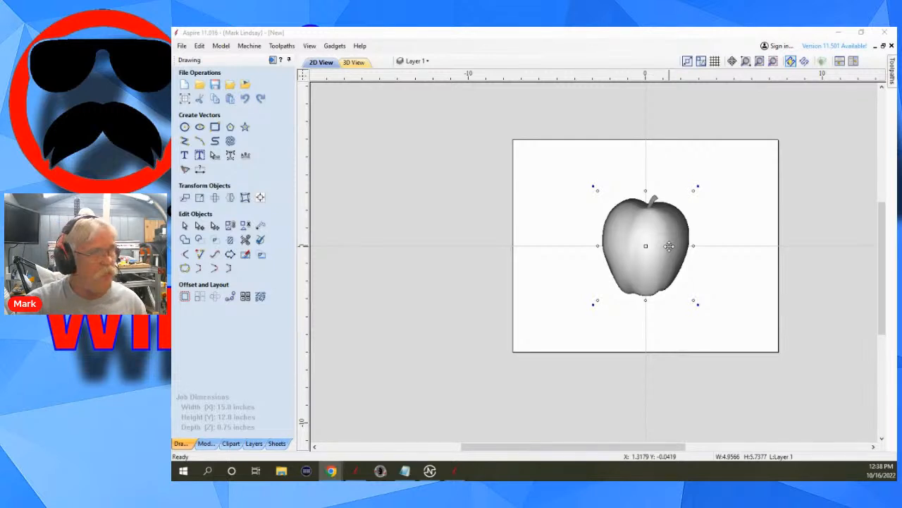
right_click(733, 230)
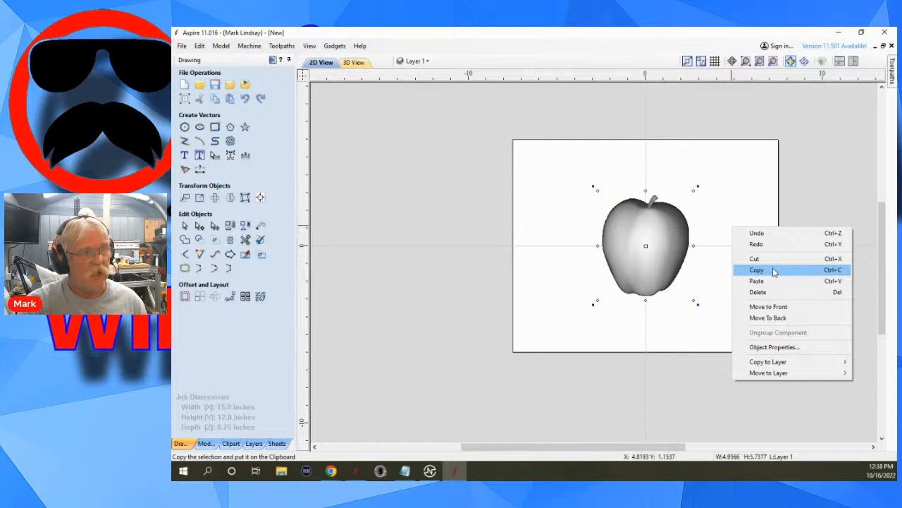
left_click(759, 272)
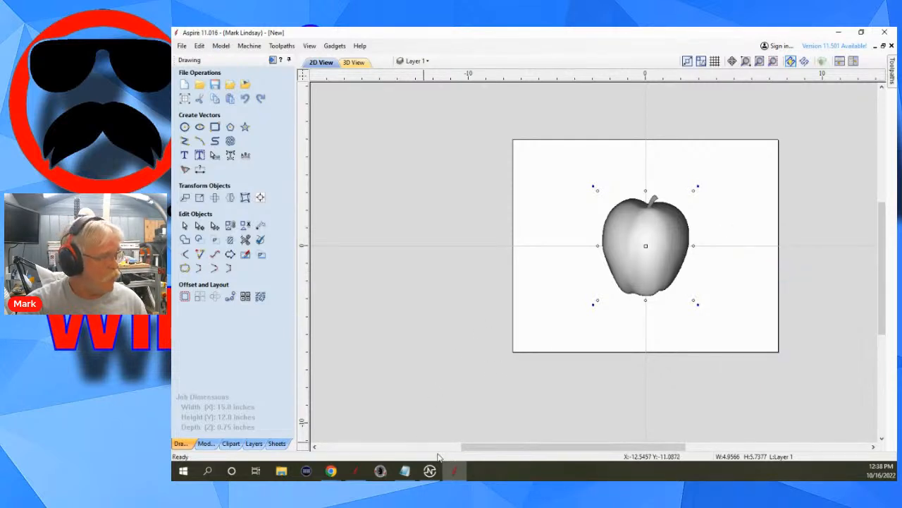
Switch to Aspire 11.5, paste the copied apple and move it up and to the right of the original.
left_click(354, 473)
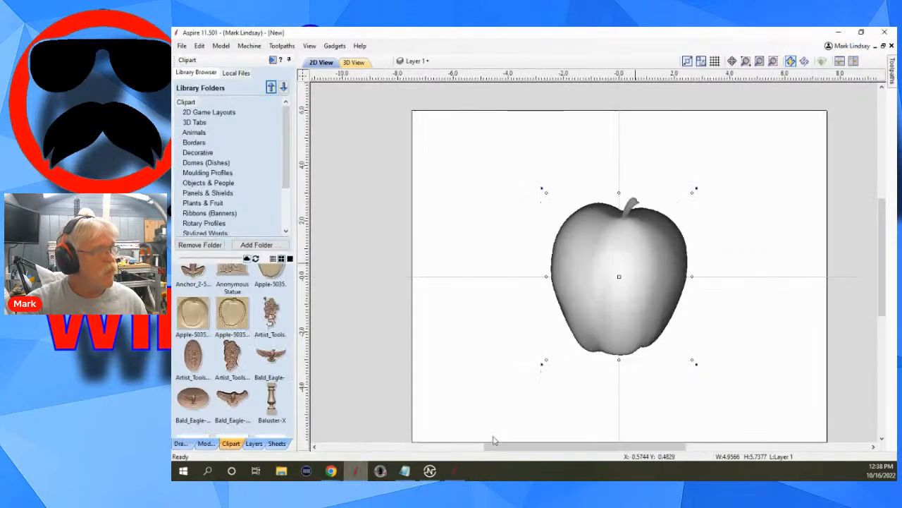
right_click(781, 195)
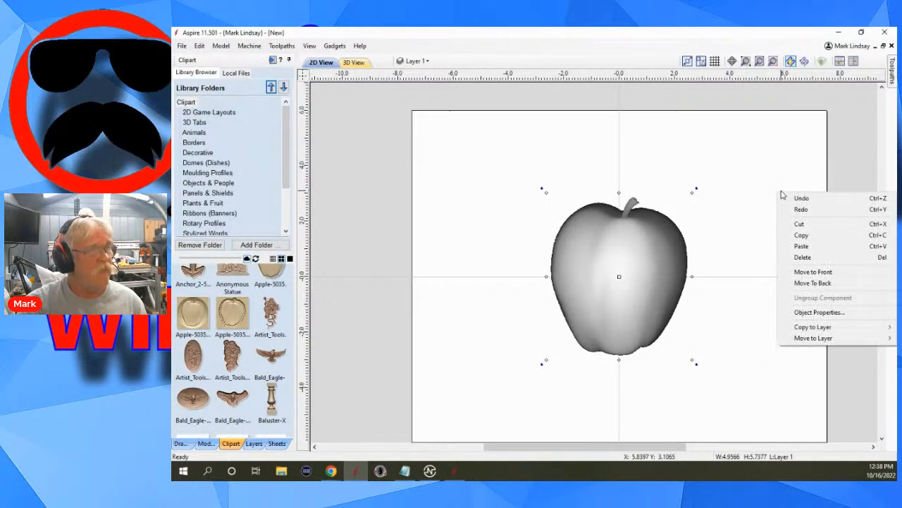
left_click(822, 245)
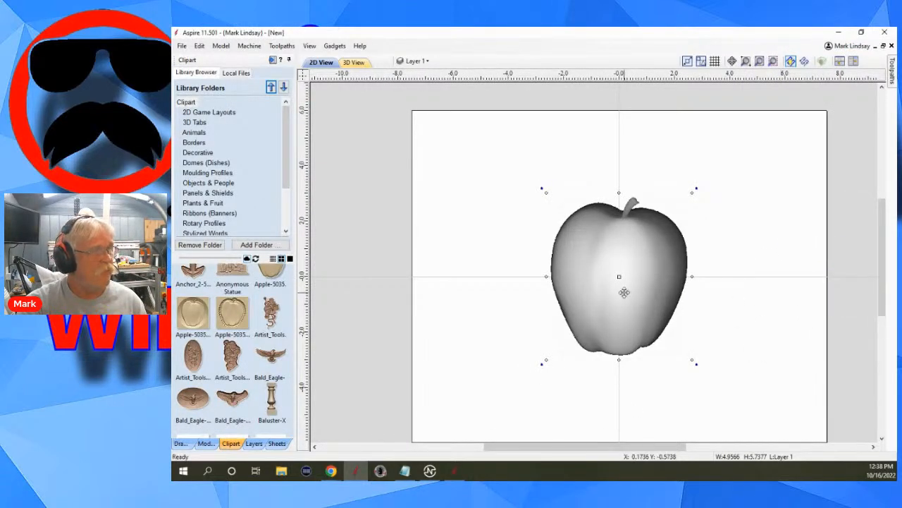
left_click_drag(620, 292, 723, 232)
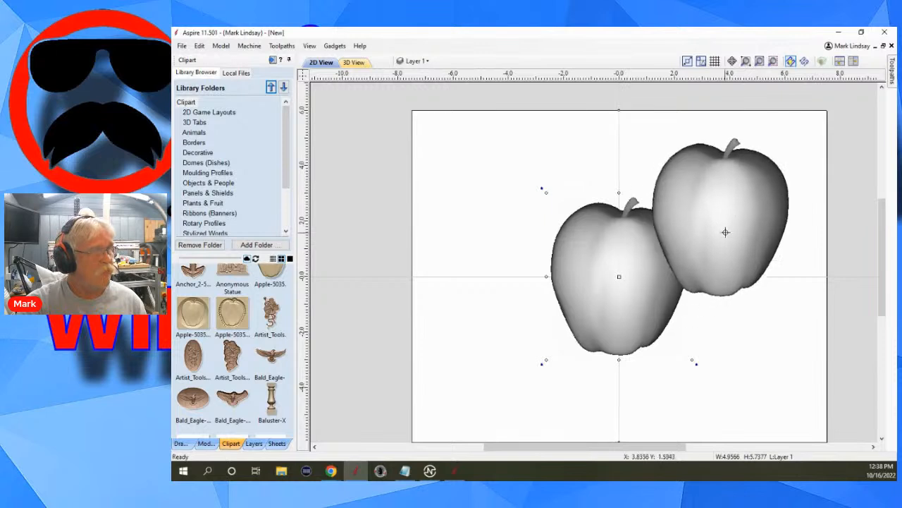
left_click(737, 375)
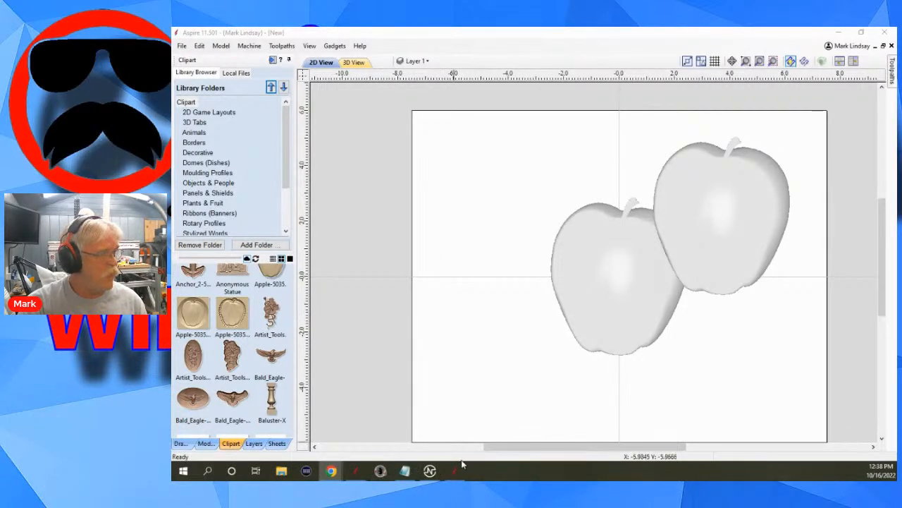
mouse_move(448, 466)
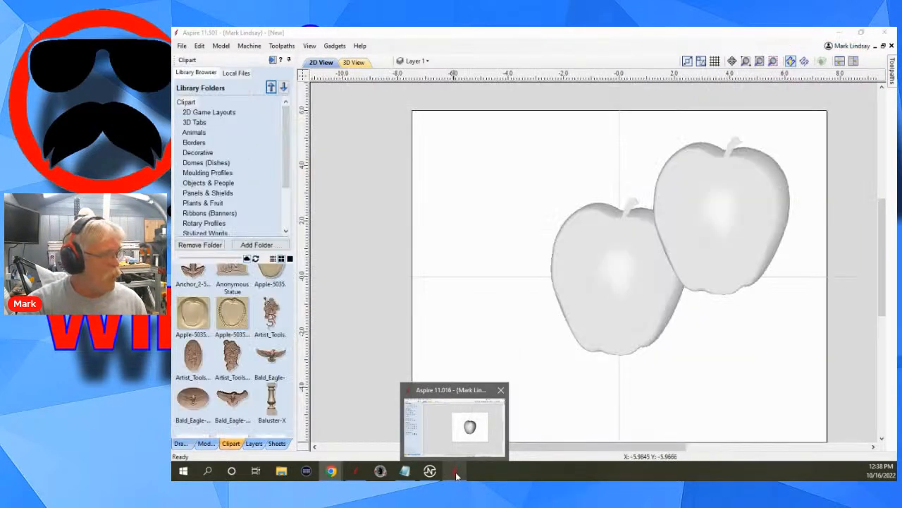
right_click(455, 473)
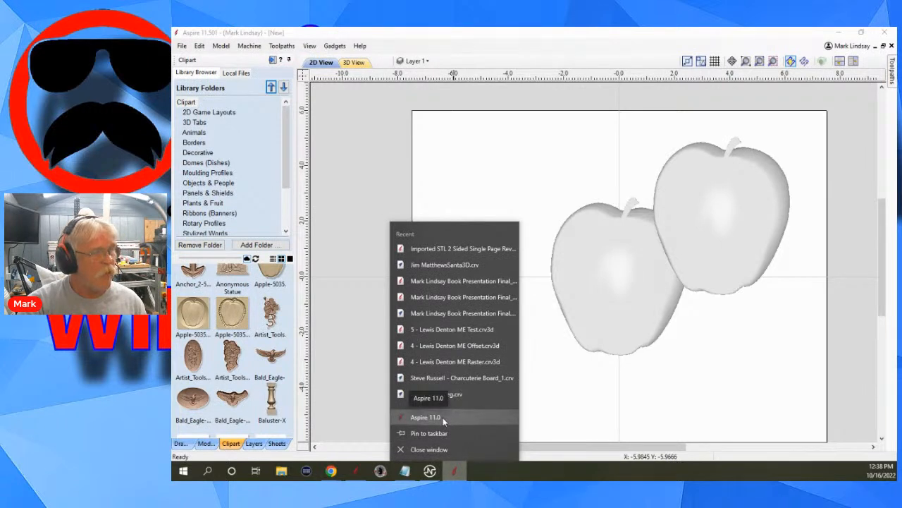
left_click(443, 417)
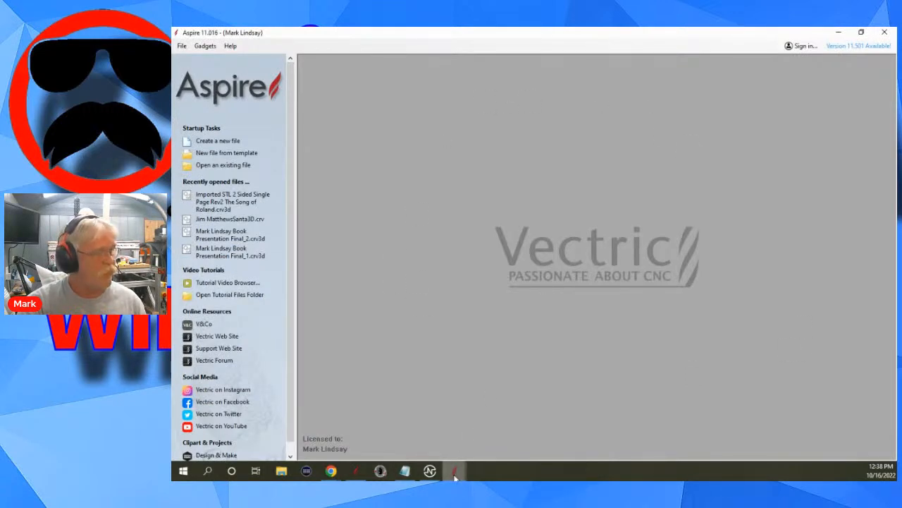
mouse_move(457, 473)
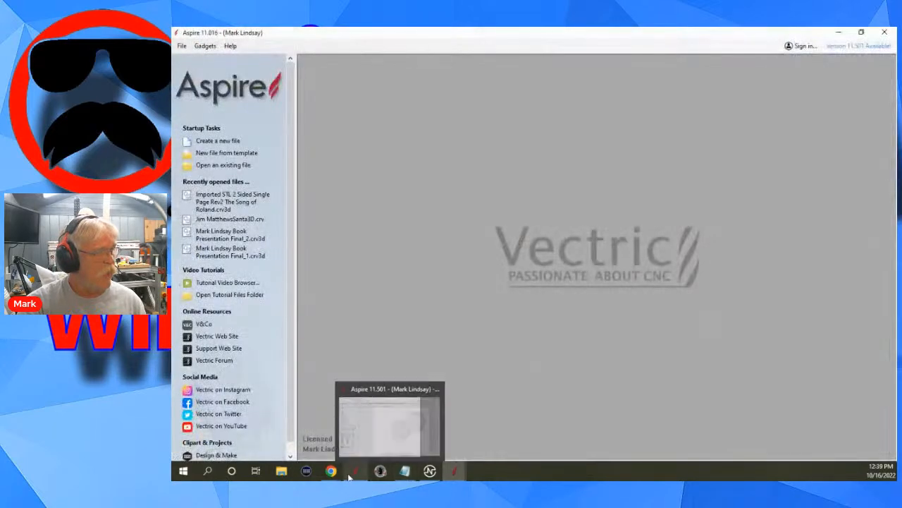
mouse_move(352, 478)
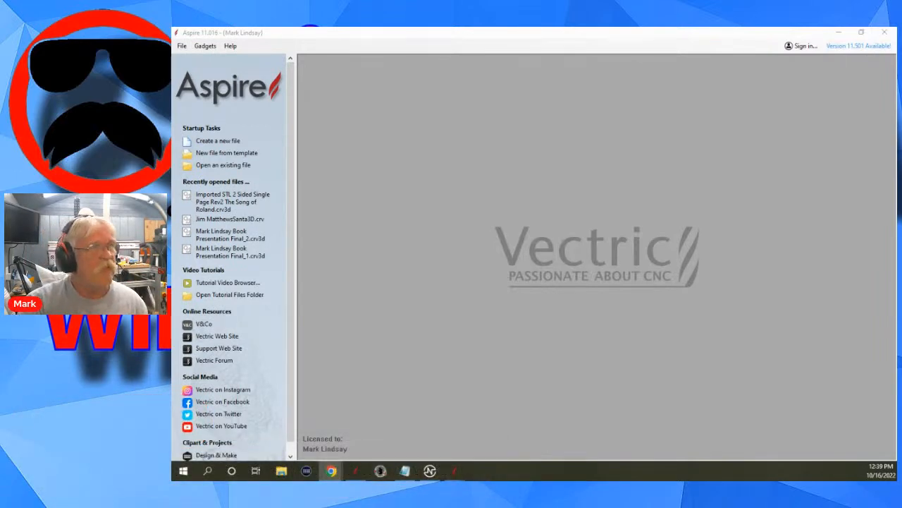
left_click(886, 34)
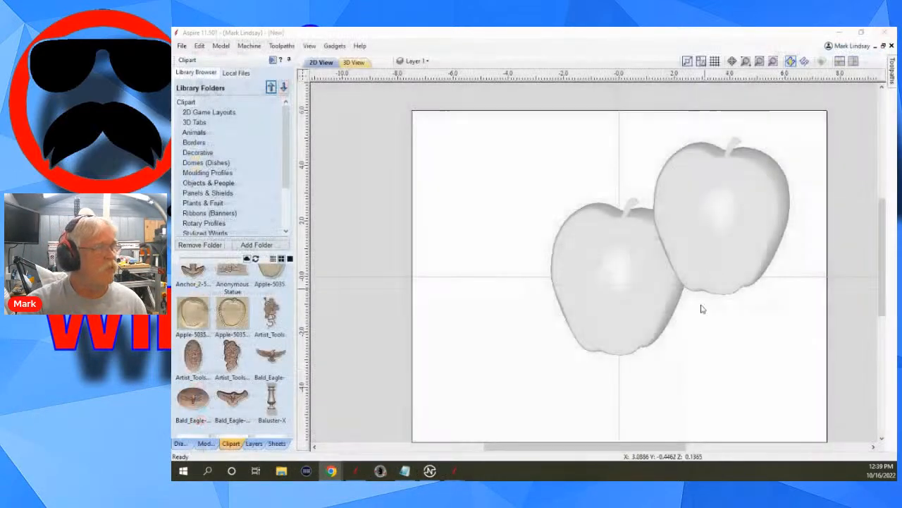
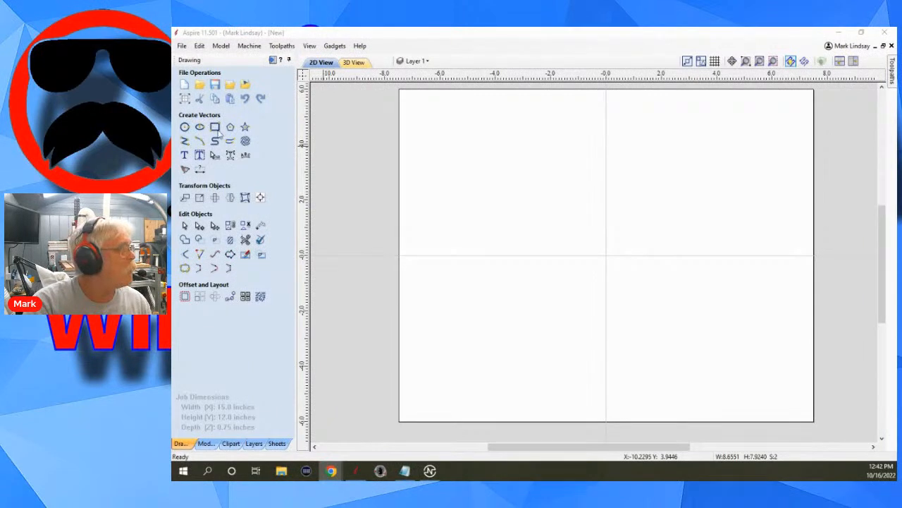
Draw a rectangle about 1.5 by 4.3 inches just left of the job's centre.
left_click(215, 127)
left_click_drag(519, 203, 561, 322)
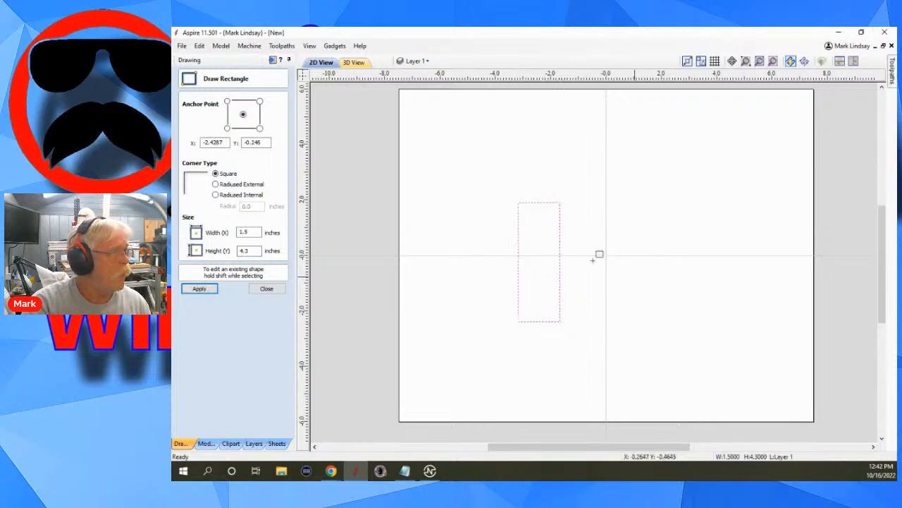
left_click(275, 291)
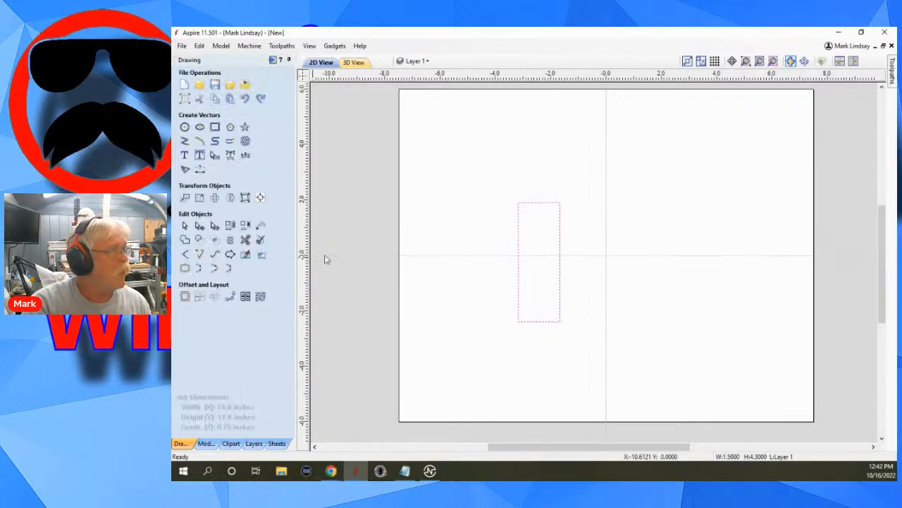
Create a pocket toolpath on the rectangle with a 0.25 inch cut depth and calculate it.
left_click(273, 60)
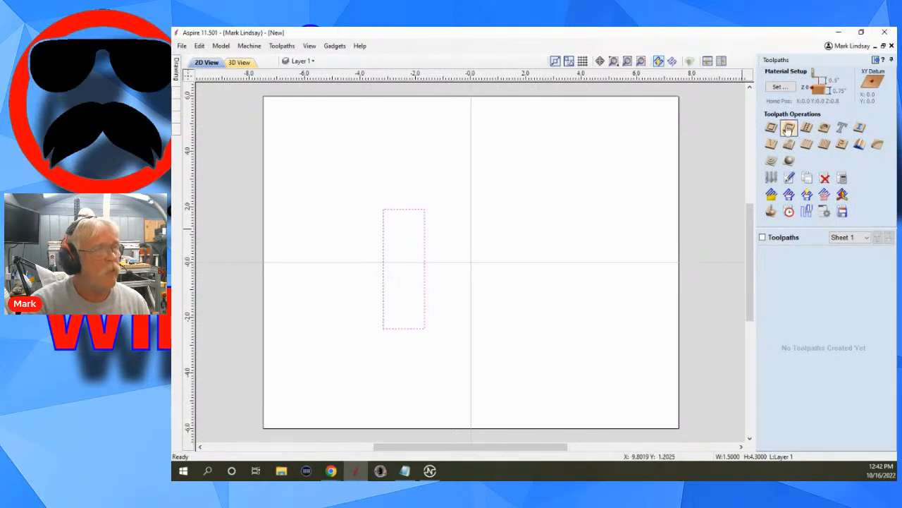
left_click(788, 129)
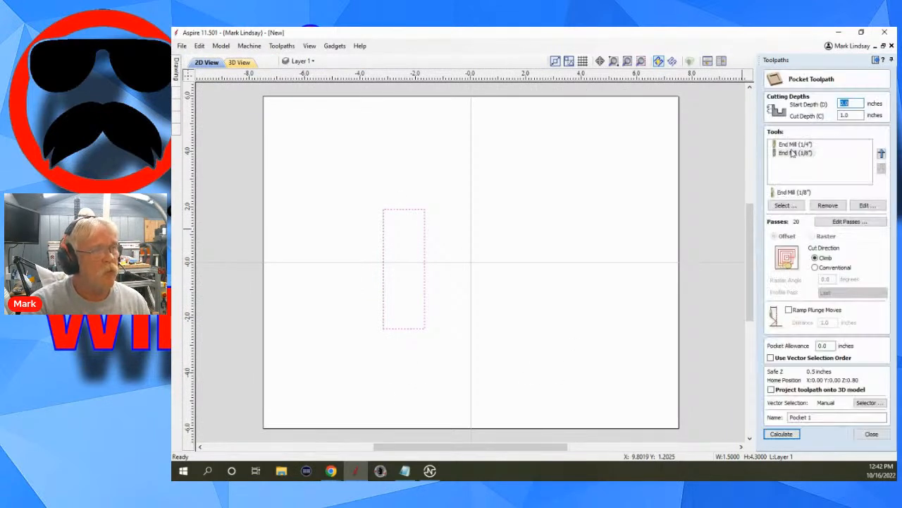
double_click(850, 115)
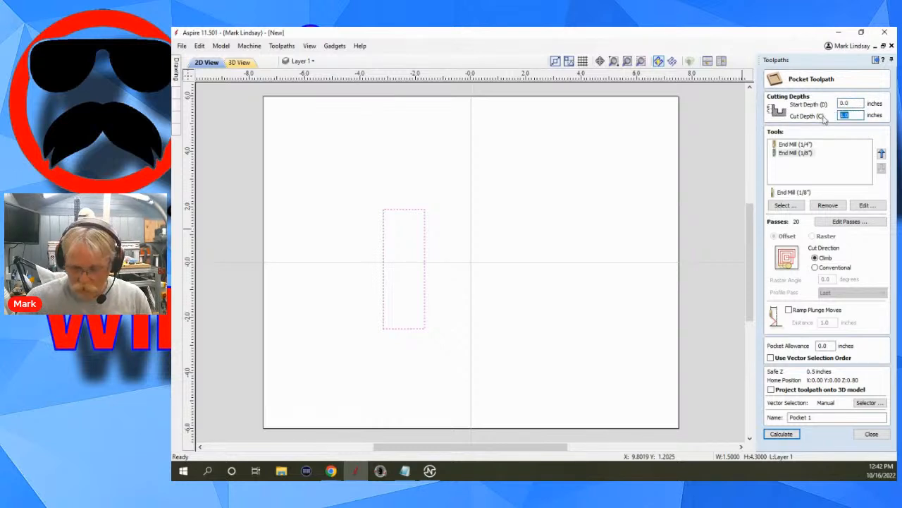
type(".25")
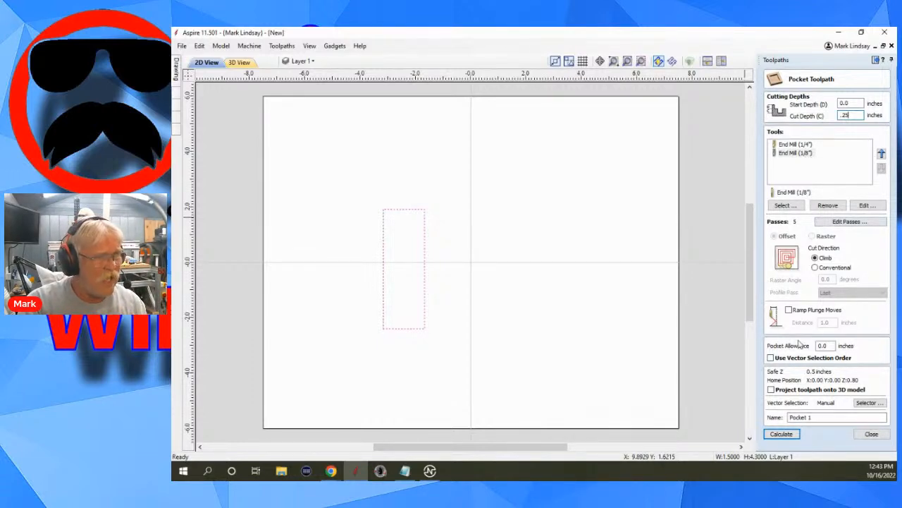
left_click(783, 433)
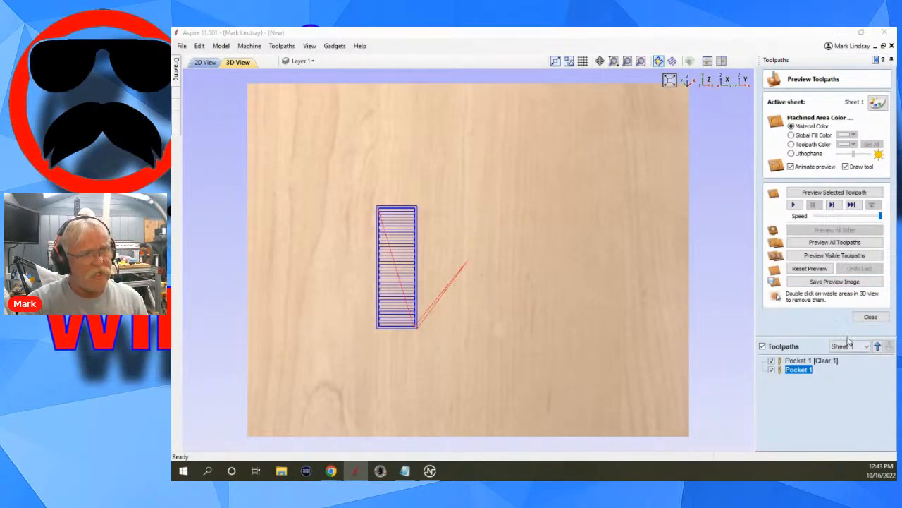
Review the finishing pocket toolpath and rename it "Pocket 1 .125 inch end mill".
double_click(799, 370)
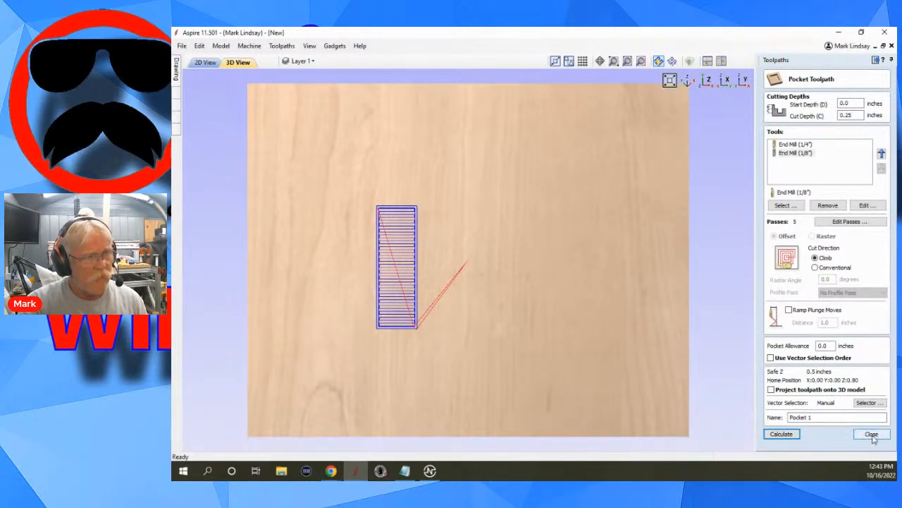
left_click(873, 434)
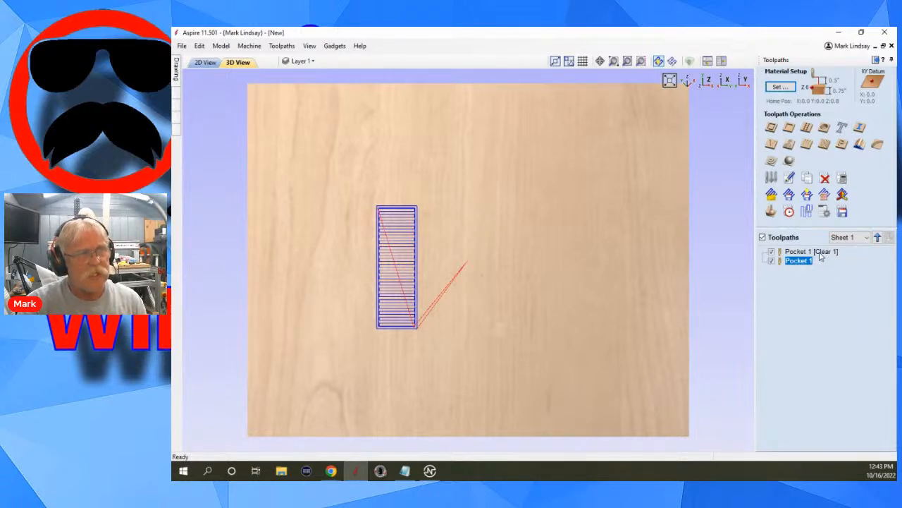
mouse_move(822, 255)
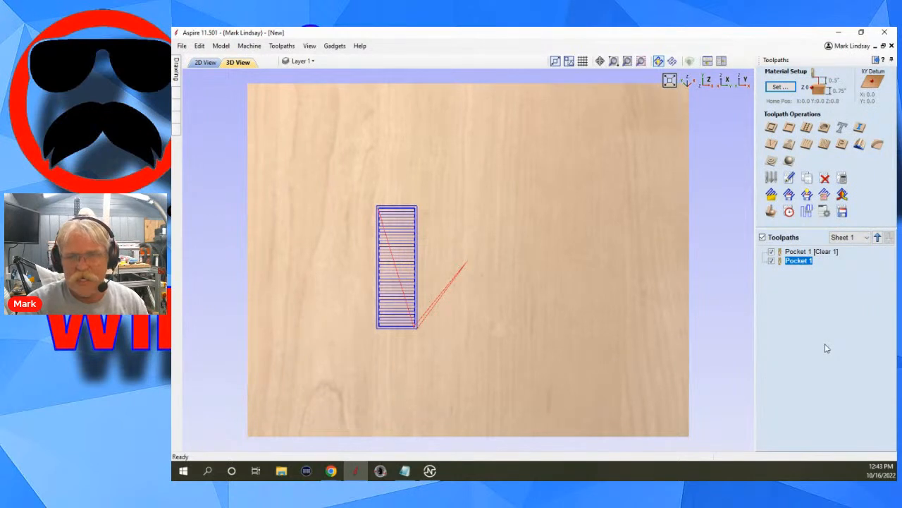
right_click(800, 262)
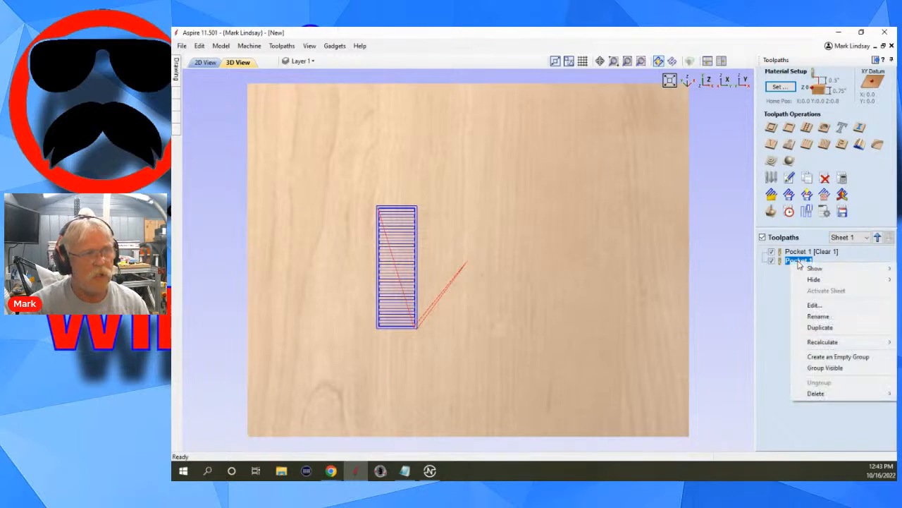
left_click(828, 319)
left_click(820, 261)
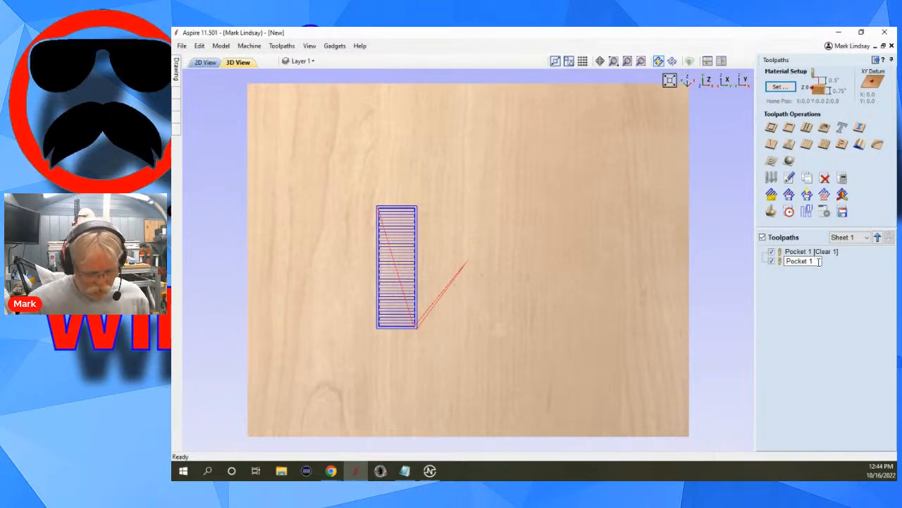
type("[.25")
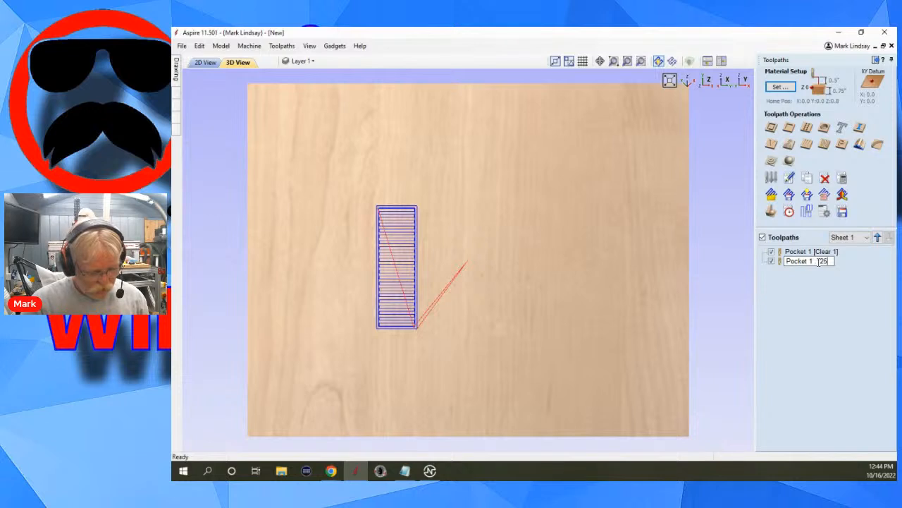
type(" inch e")
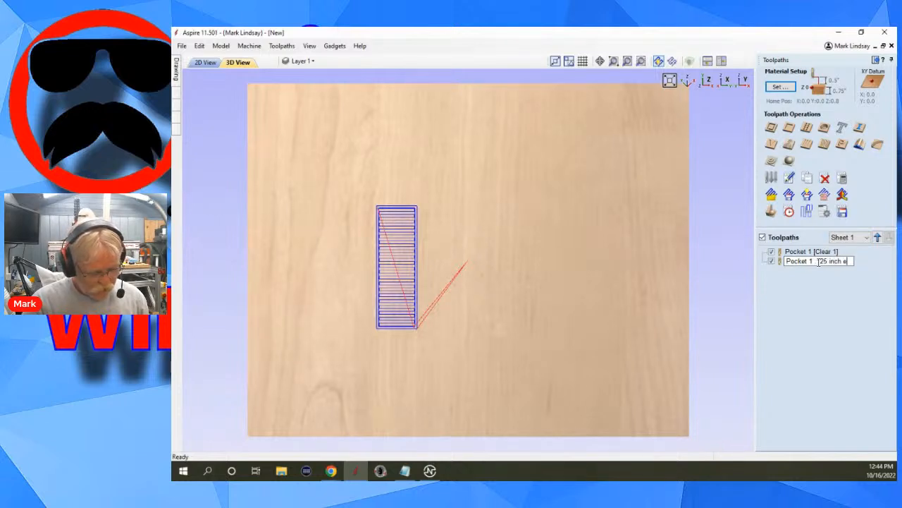
type("nd mill")
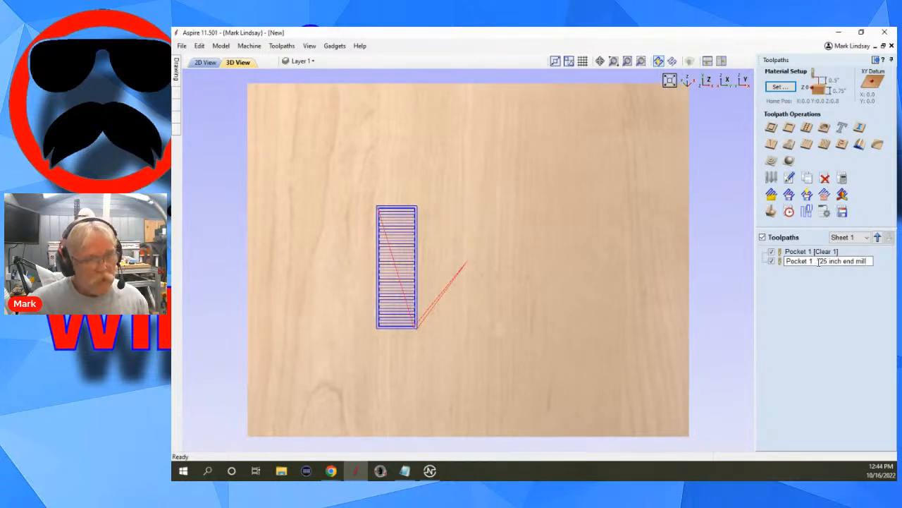
key("Return")
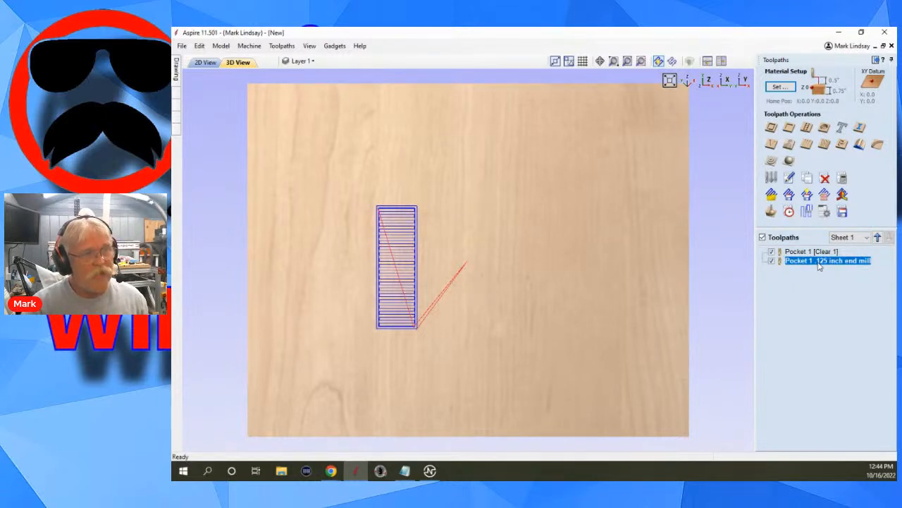
Rename the clearing pocket toolpath "Pocket 1 .25 inch end mill".
left_click(824, 251)
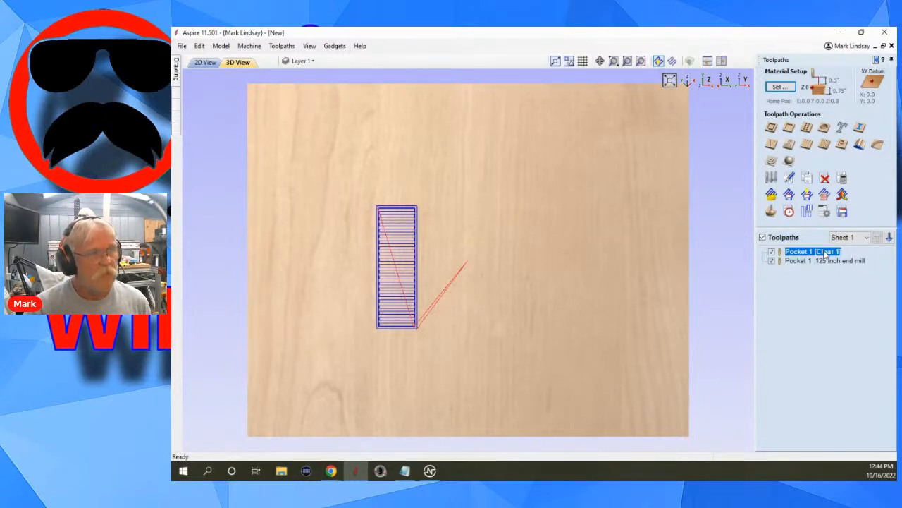
right_click(825, 252)
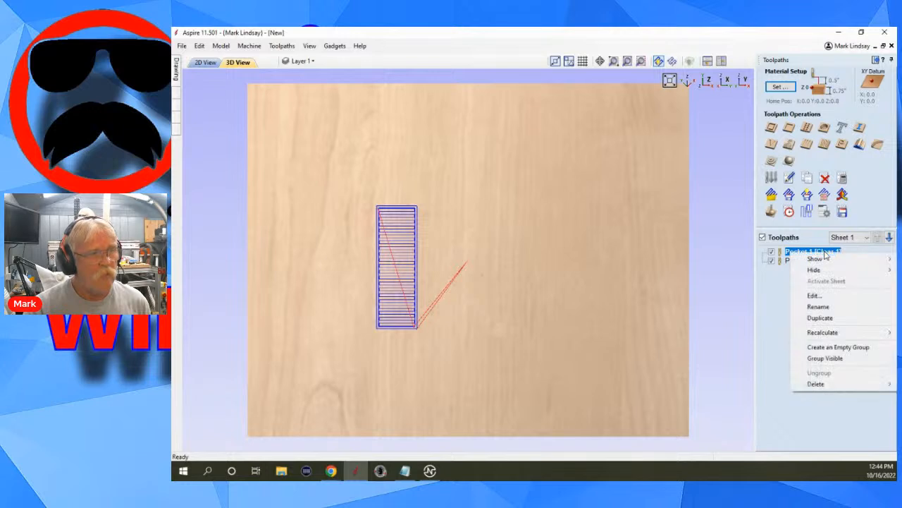
left_click(818, 307)
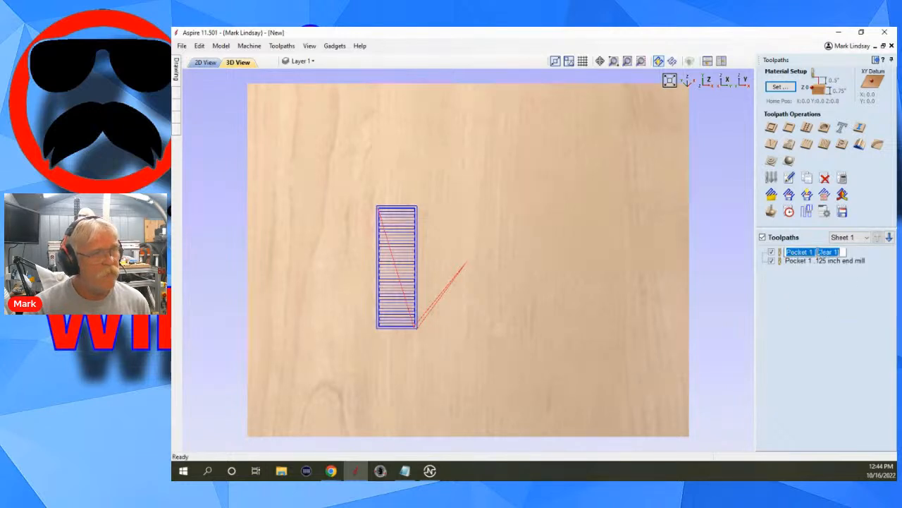
left_click_drag(816, 252, 844, 252)
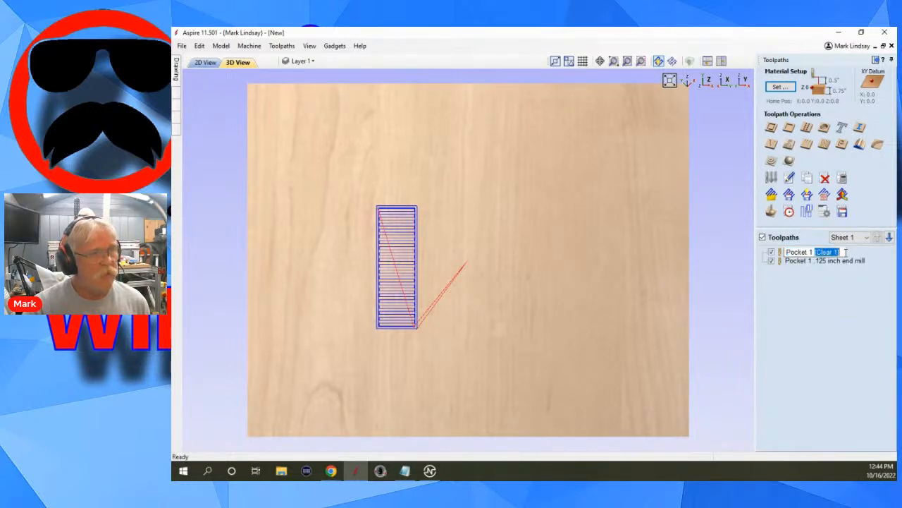
type(".25 in")
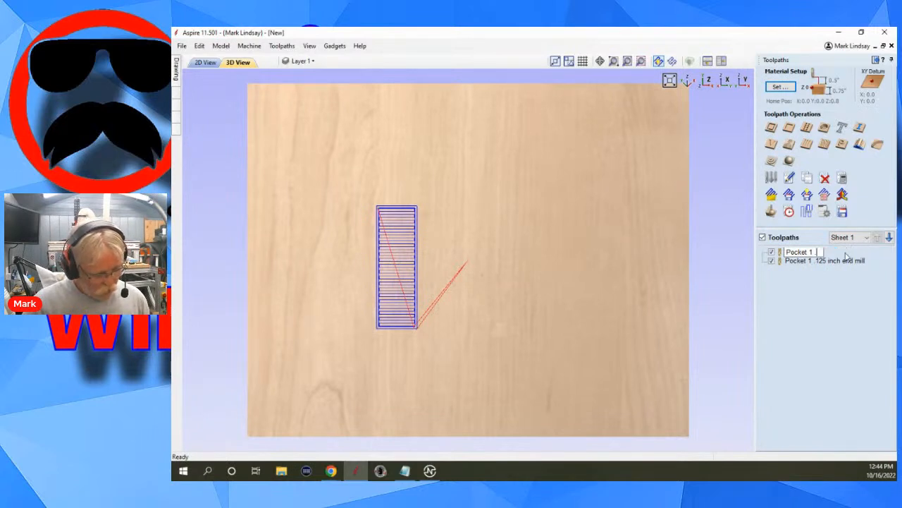
type("ch ")
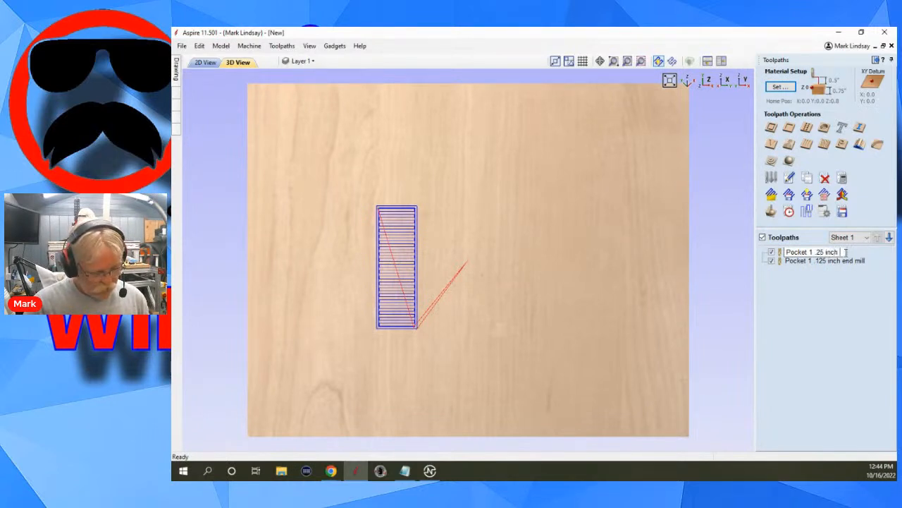
type("end mill")
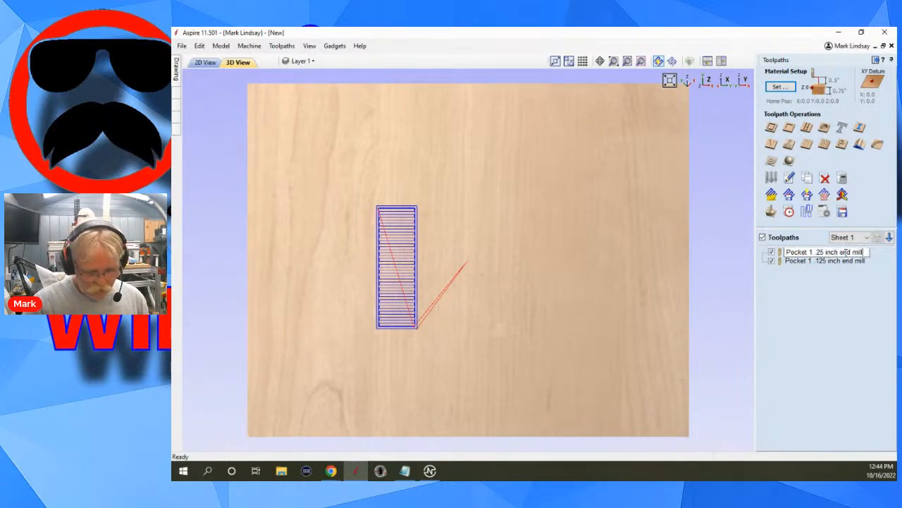
key("Return")
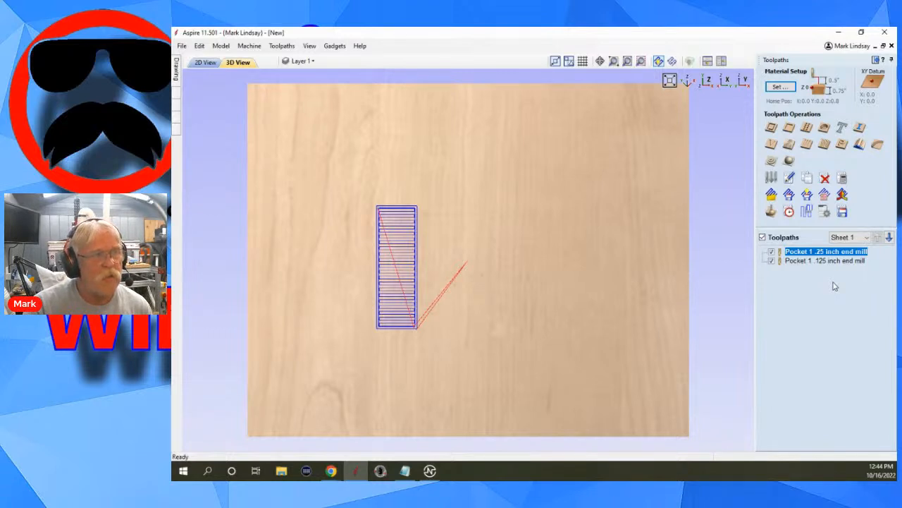
Try to change the finishing toolpath's cut depth to 0.125 inches without recalculating.
mouse_move(826, 255)
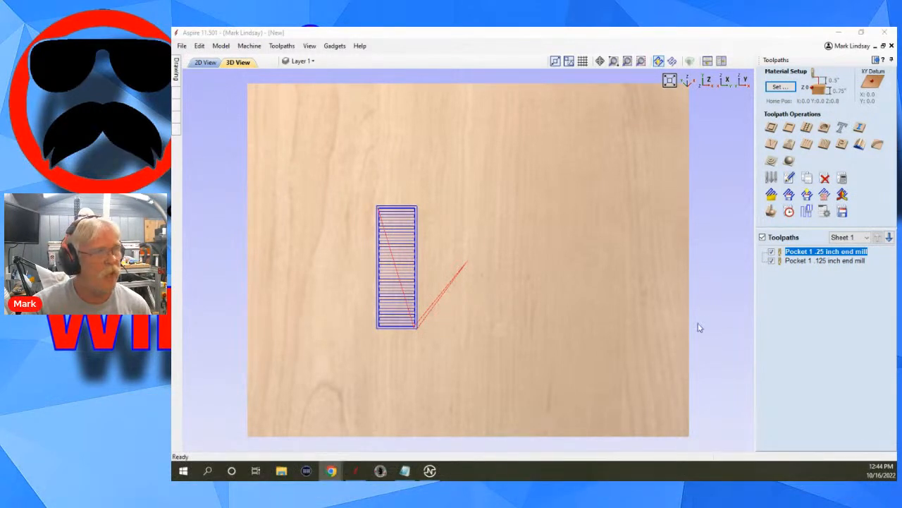
left_click(818, 263)
double_click(820, 262)
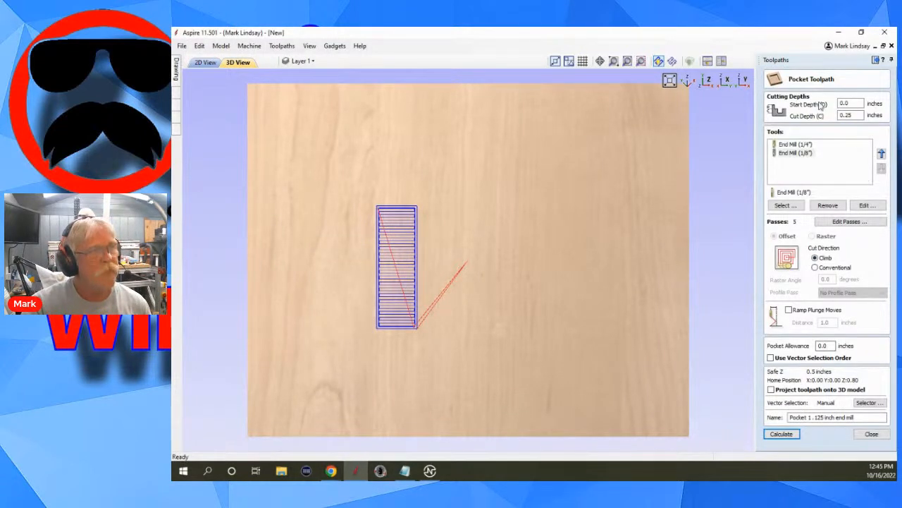
double_click(845, 115)
left_click(846, 117)
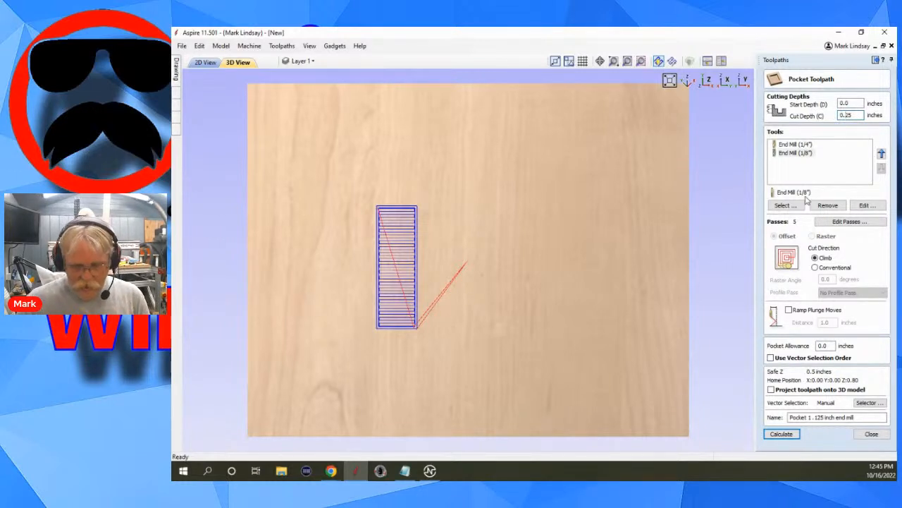
type("1")
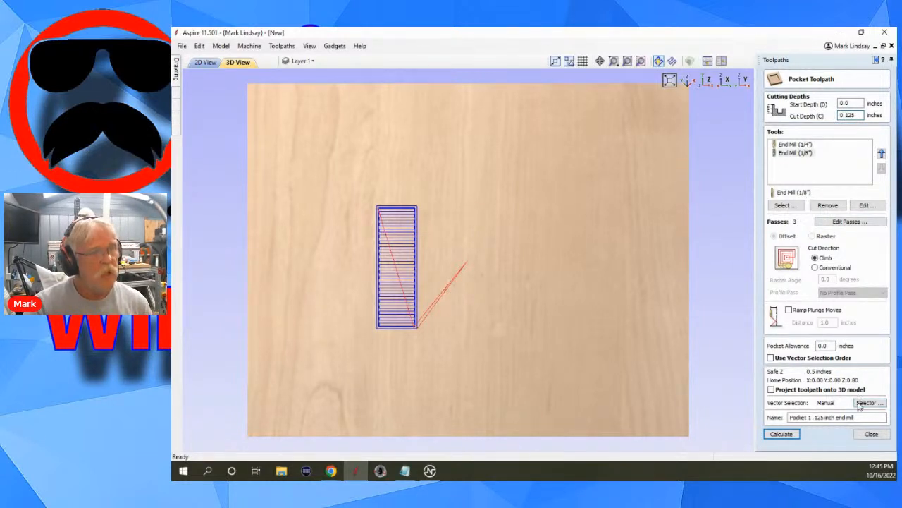
left_click(871, 434)
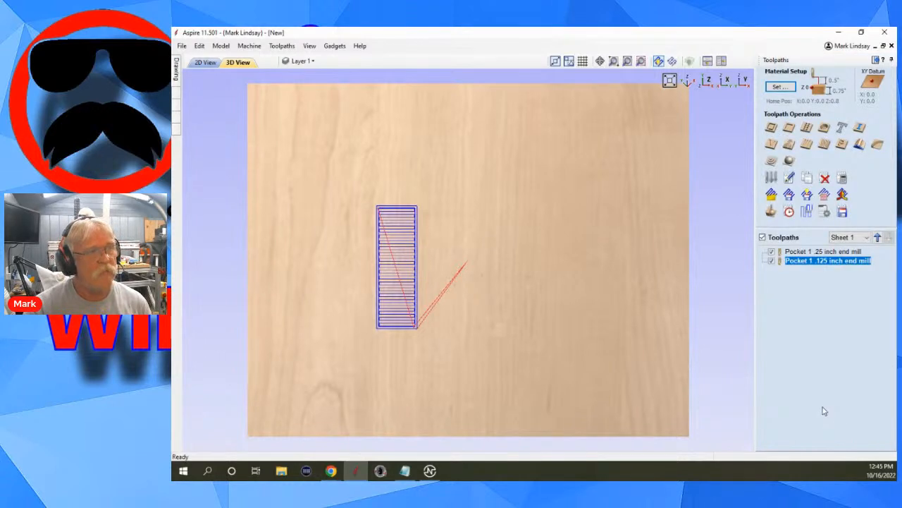
Set the finishing toolpath's cut depth to 0.125 inches and recalculate it.
double_click(827, 261)
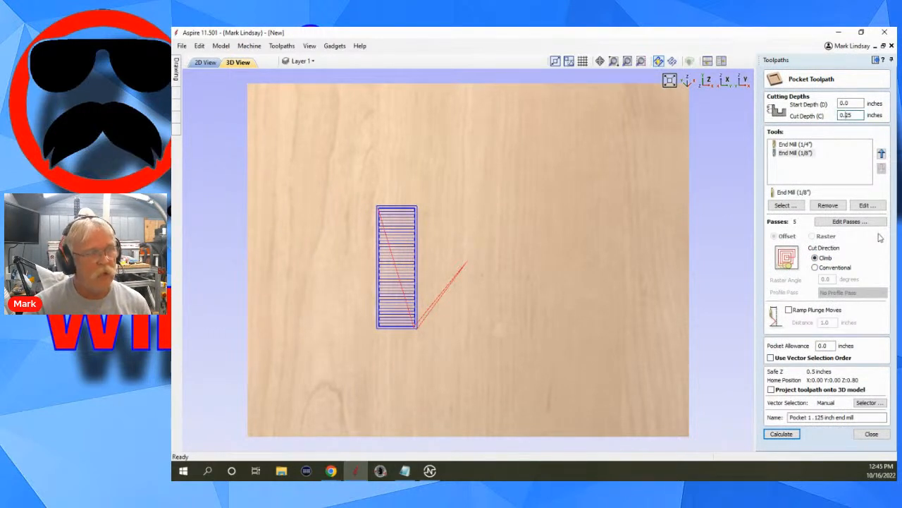
type("1")
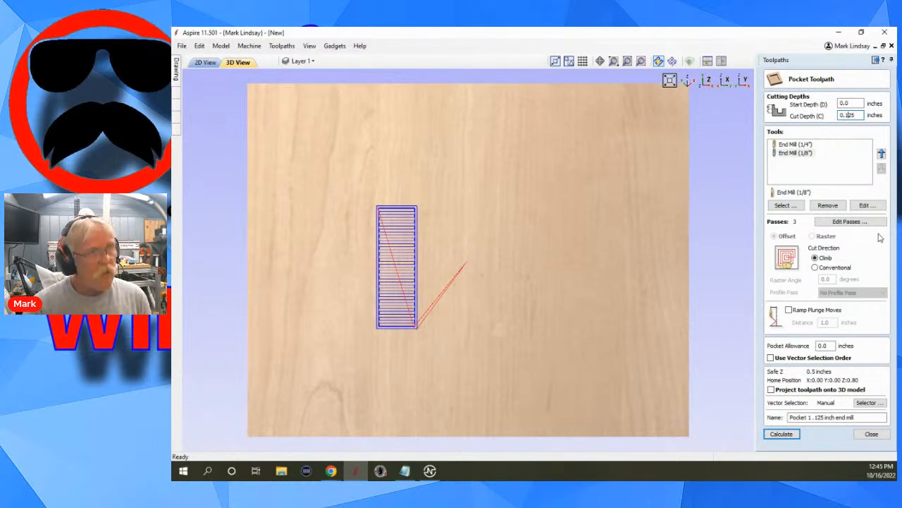
left_click(783, 434)
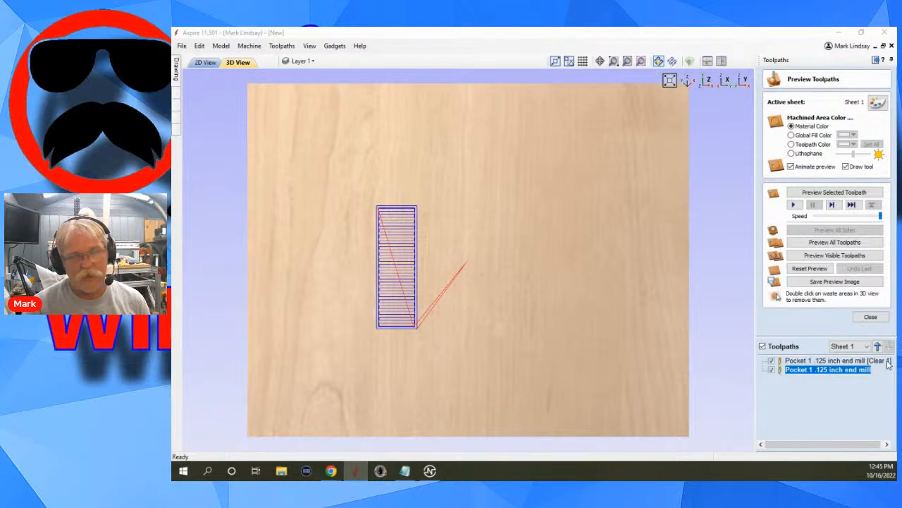
Rename the clearing toolpath by removing "[Clear 1]" from its name.
right_click(836, 364)
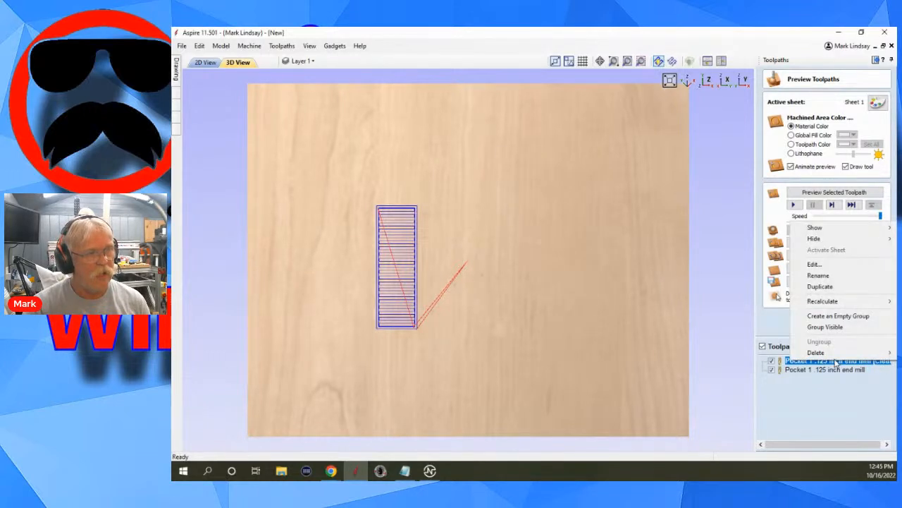
left_click(819, 275)
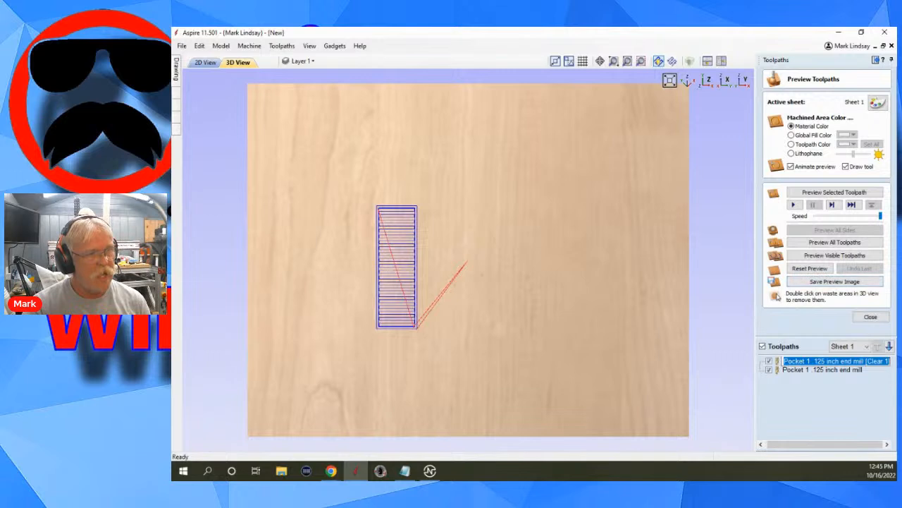
left_click(866, 361)
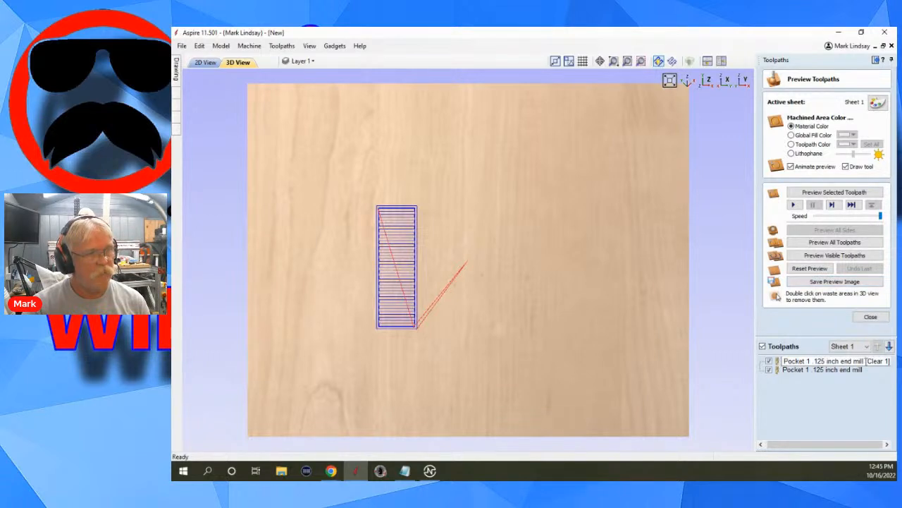
left_click_drag(866, 361, 896, 363)
key("BackSpace")
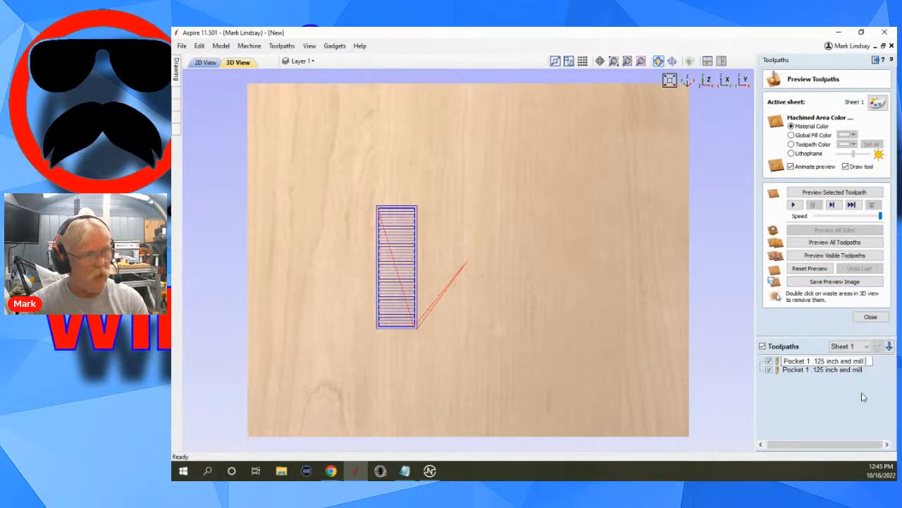
key("Return")
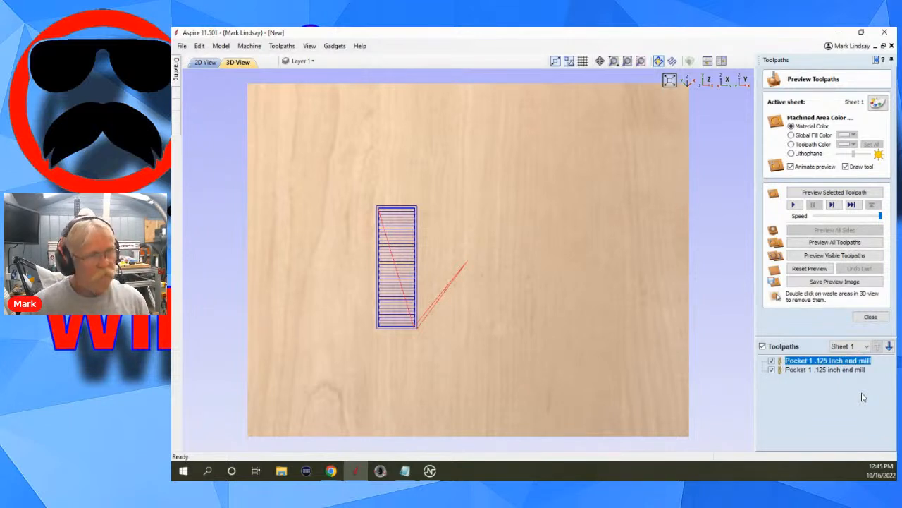